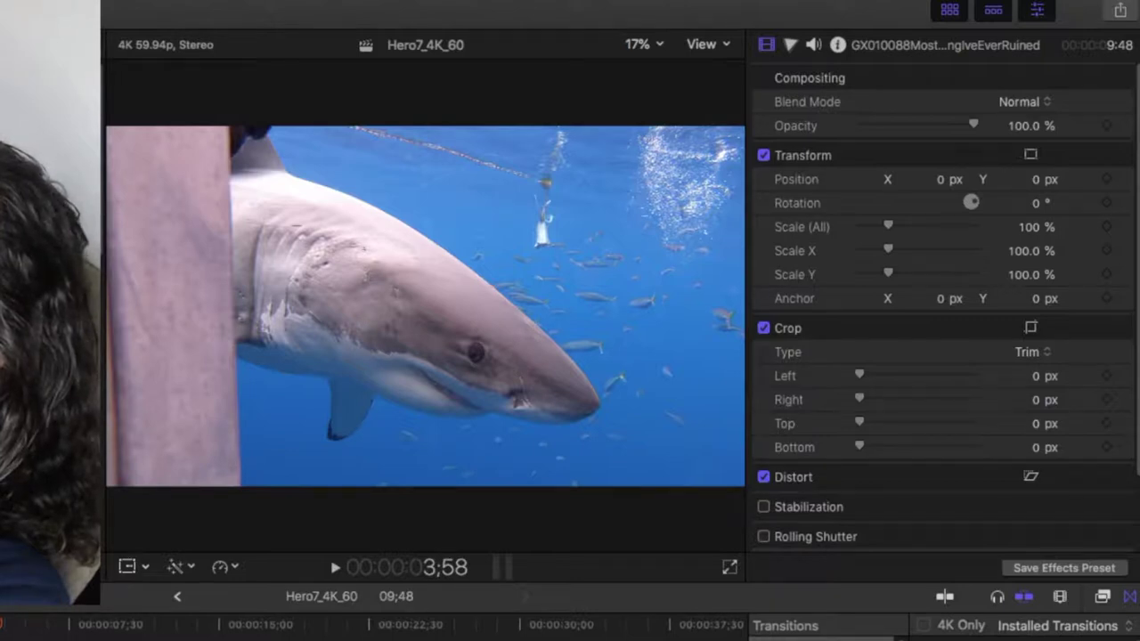
# Step the Inspector through Color and Audio to Info, showing 3840 × 2160 at 59.94 fps.
pyautogui.click(1024, 125)
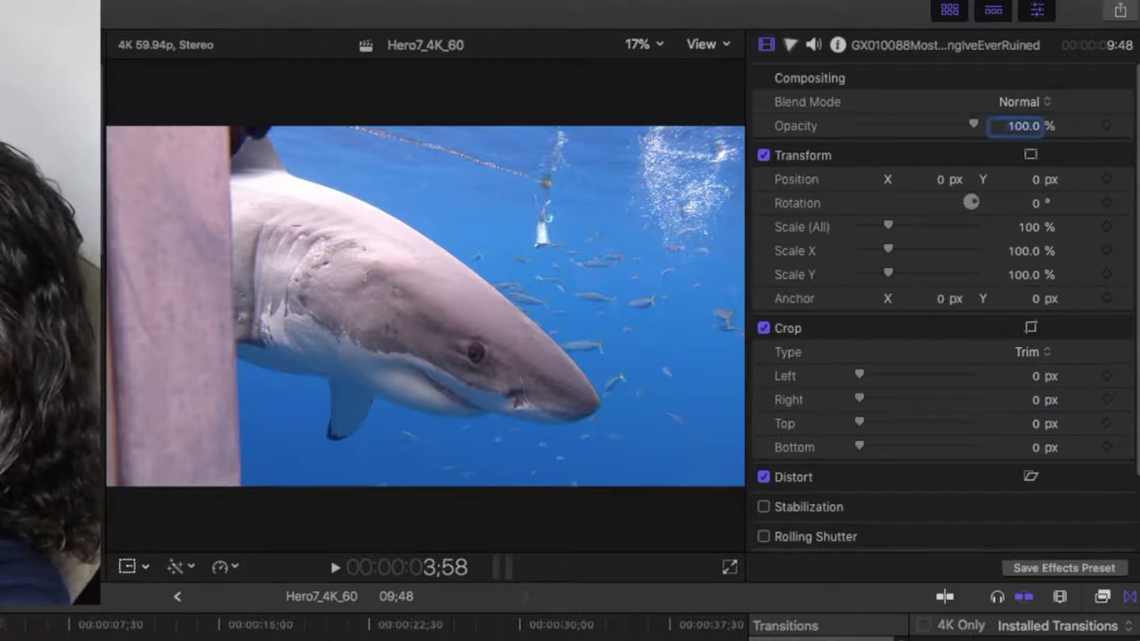
pyautogui.press('super+6')
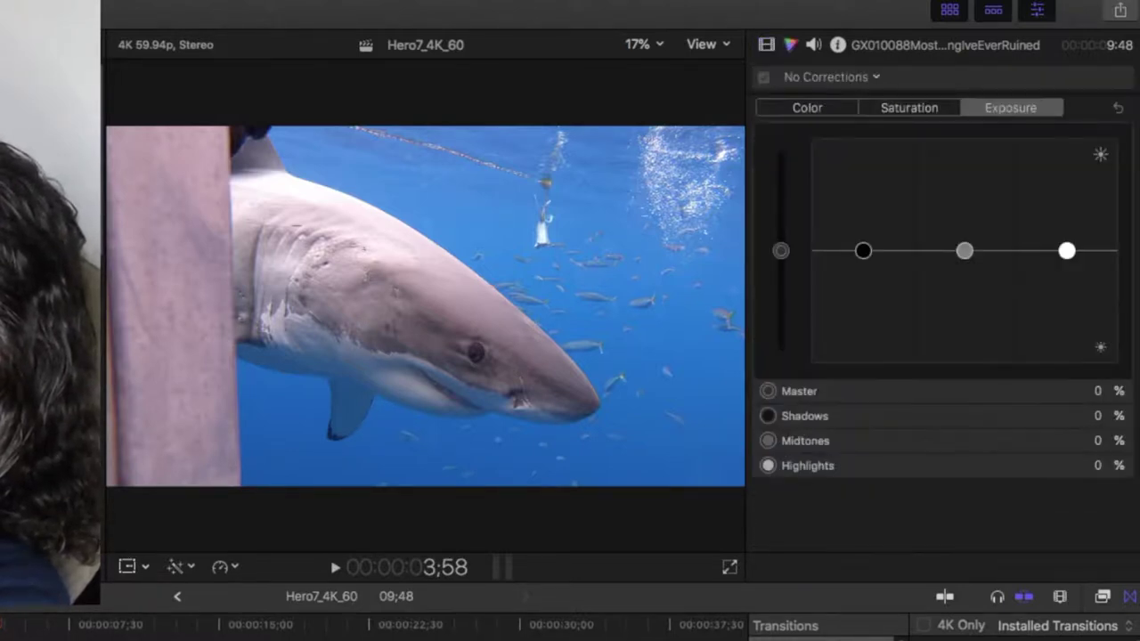
pyautogui.hotkey('ctrl', 'Tab')
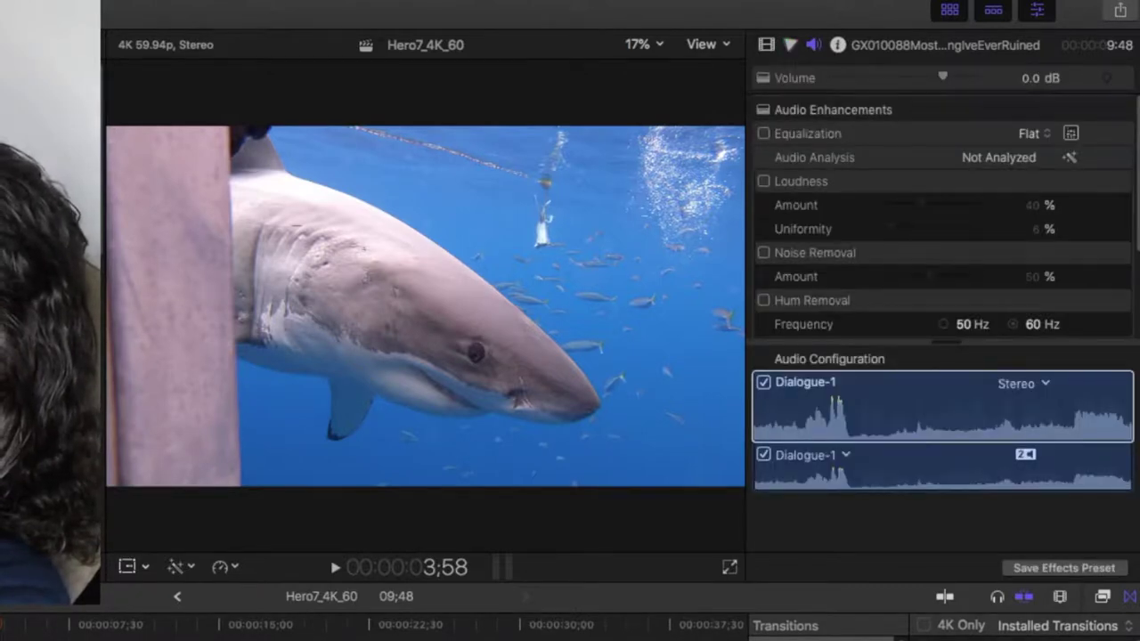
pyautogui.hotkey('ctrl', 'Tab')
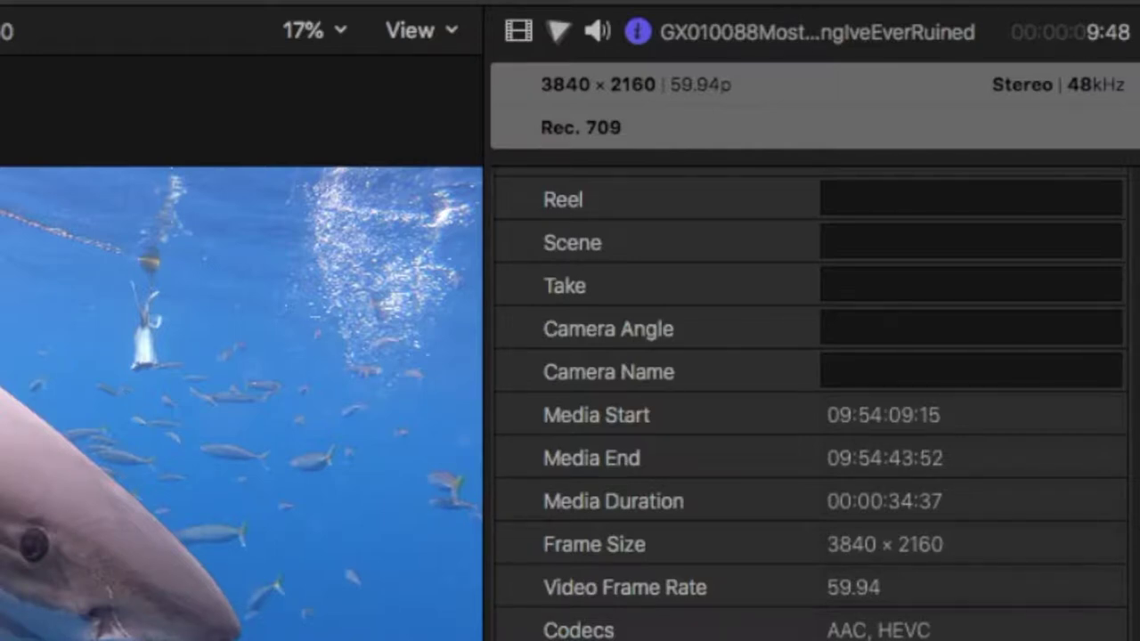
# Scroll the Info inspector to review codecs, the UnderWaterHero7 event and WatchingHumans location.
pyautogui.scroll(5, 811, 401)
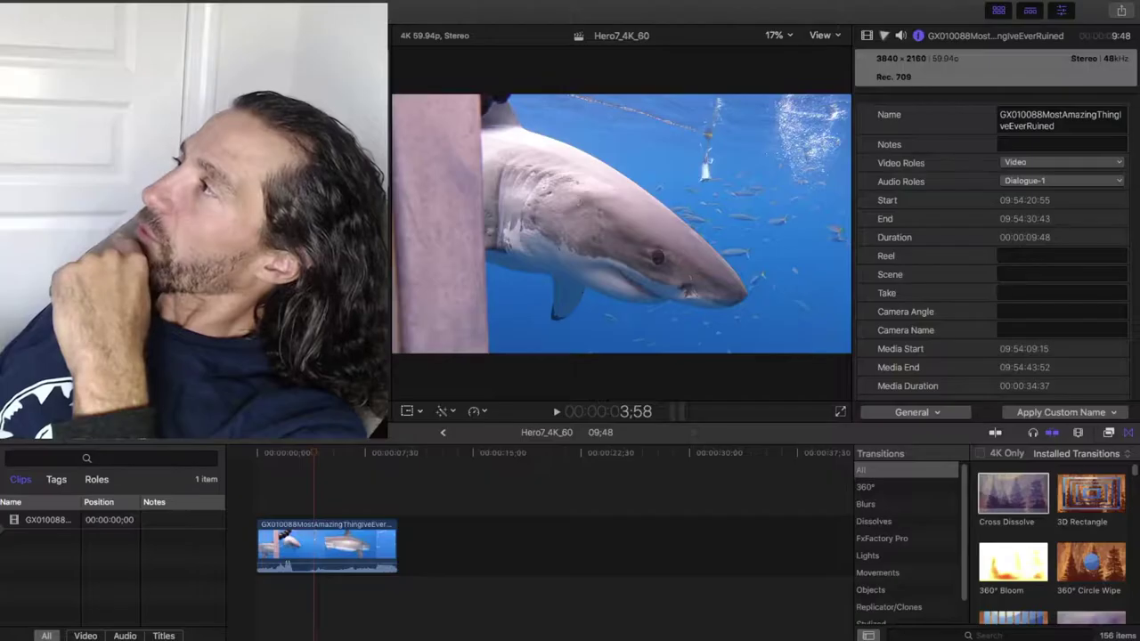
pyautogui.scroll(-10, 993, 249)
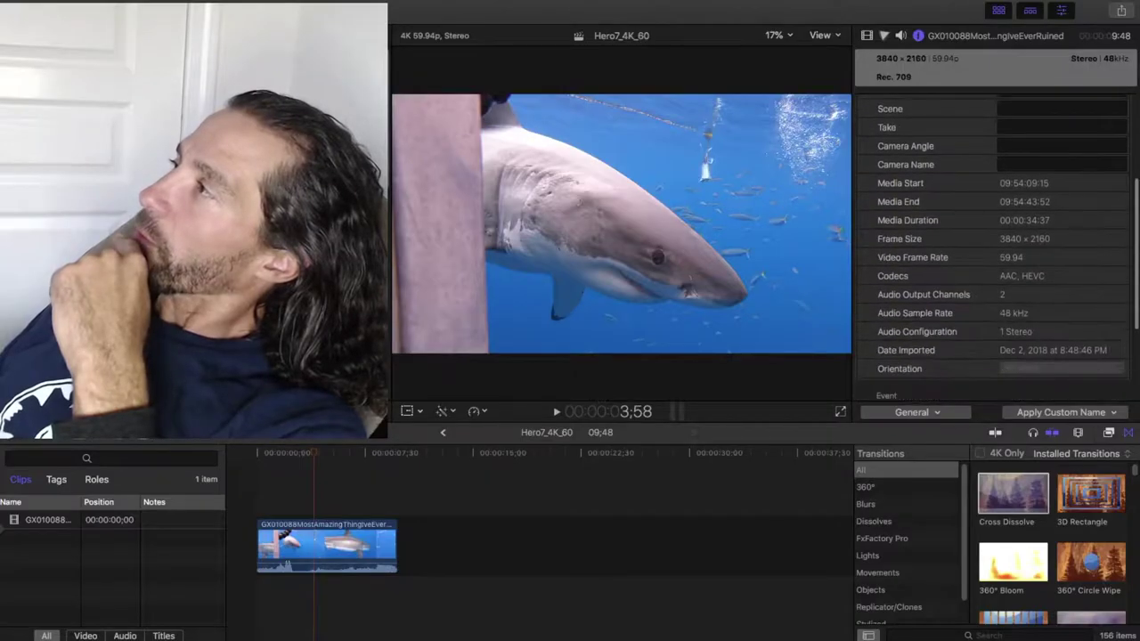
pyautogui.scroll(1, 993, 249)
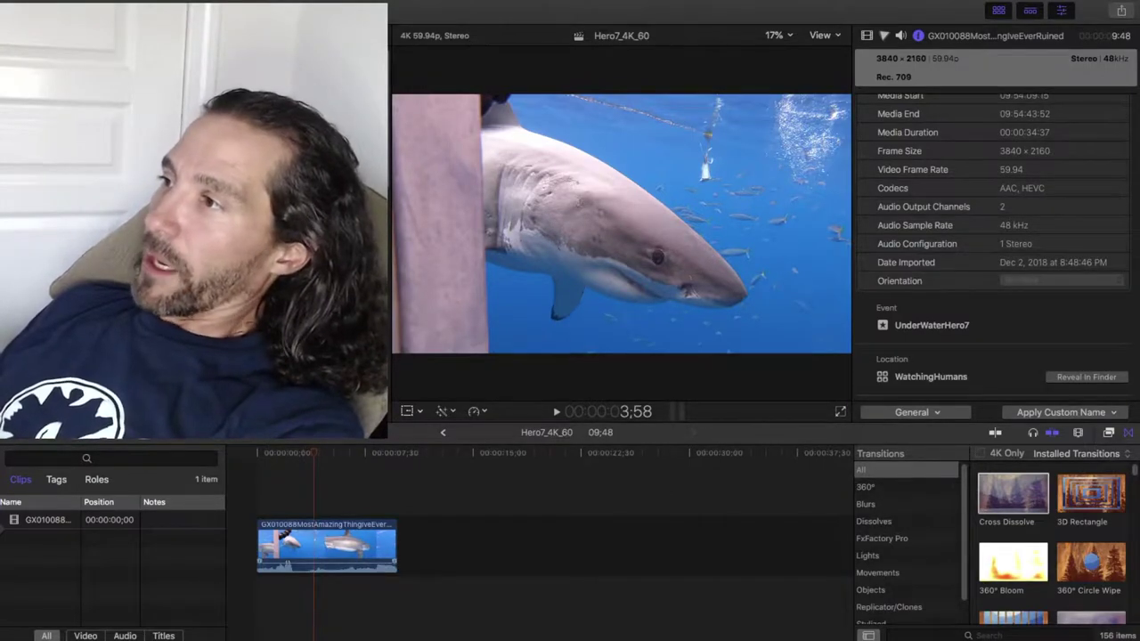
# Play the selected shark clip full screen, exit, and return the playhead to the timeline start.
pyautogui.click(326, 545)
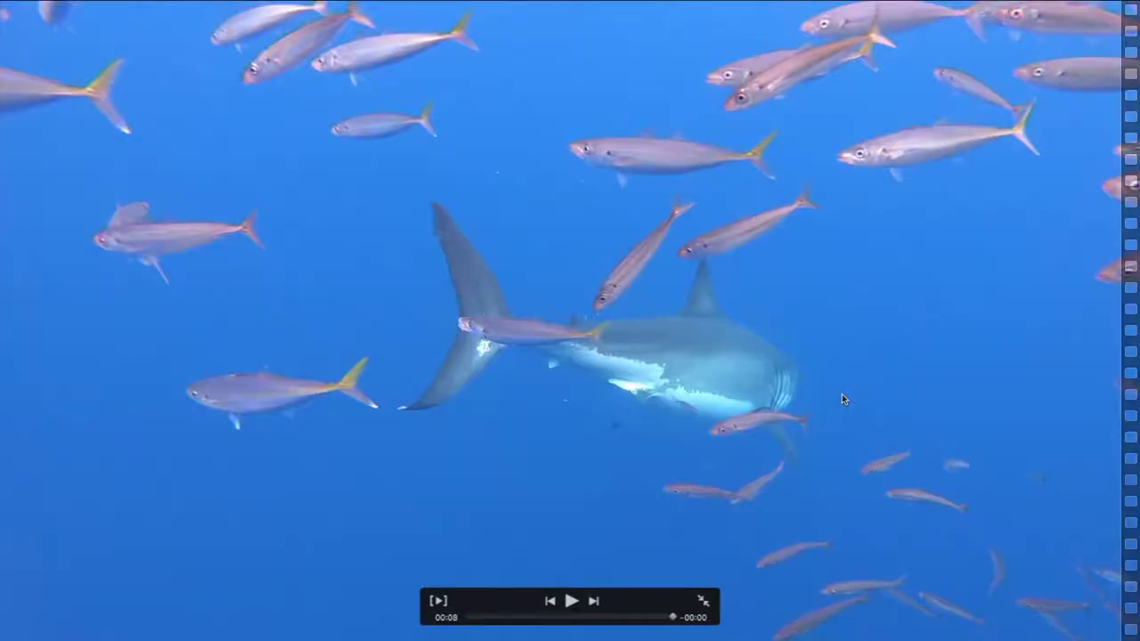
pyautogui.press('Escape')
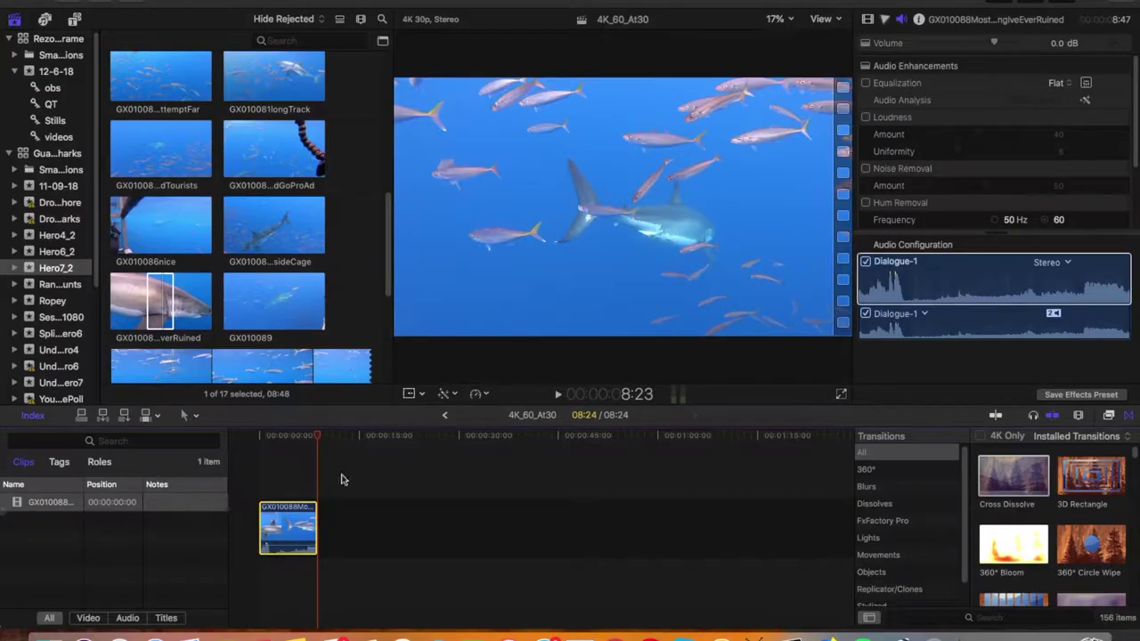
pyautogui.click(261, 436)
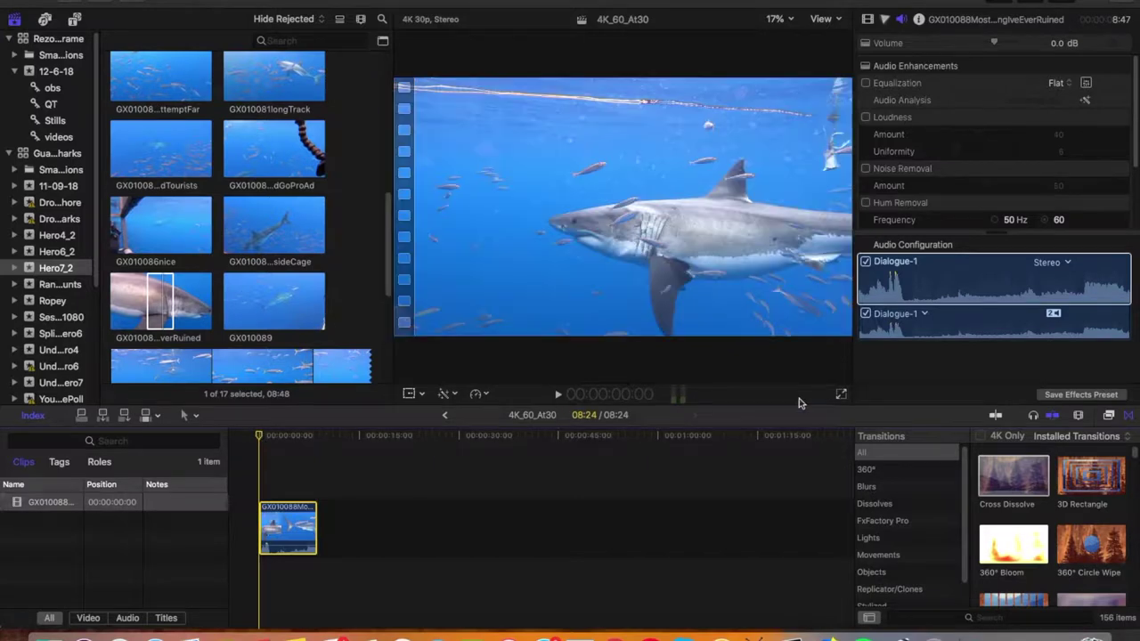
pyautogui.click(840, 397)
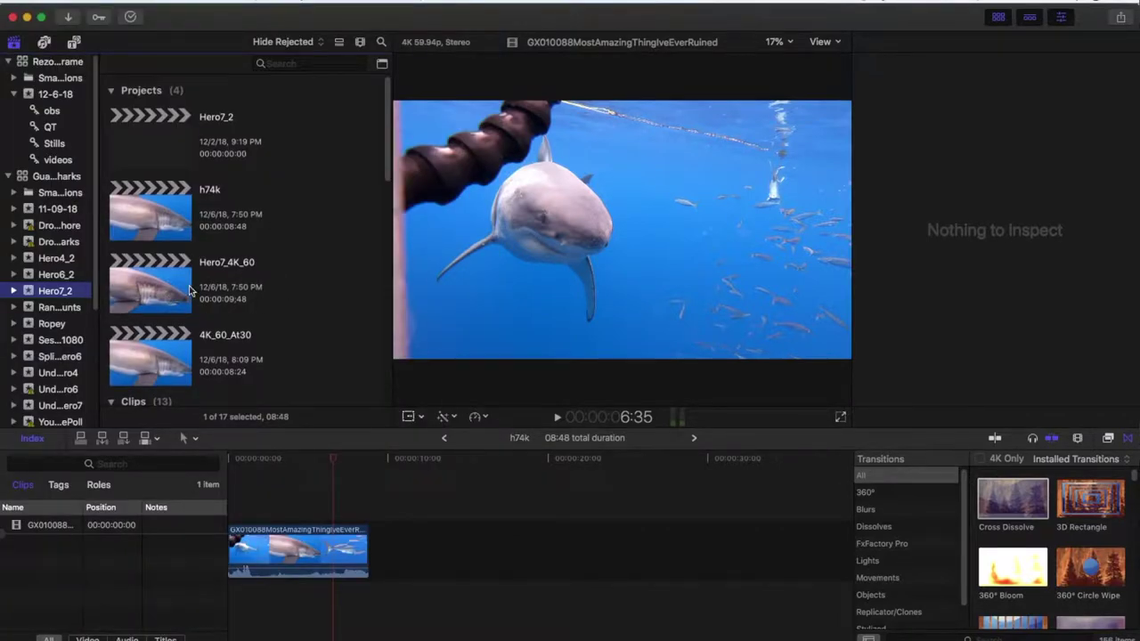
# Select the Hero7_4K_60 project in the browser.
pyautogui.click(158, 287)
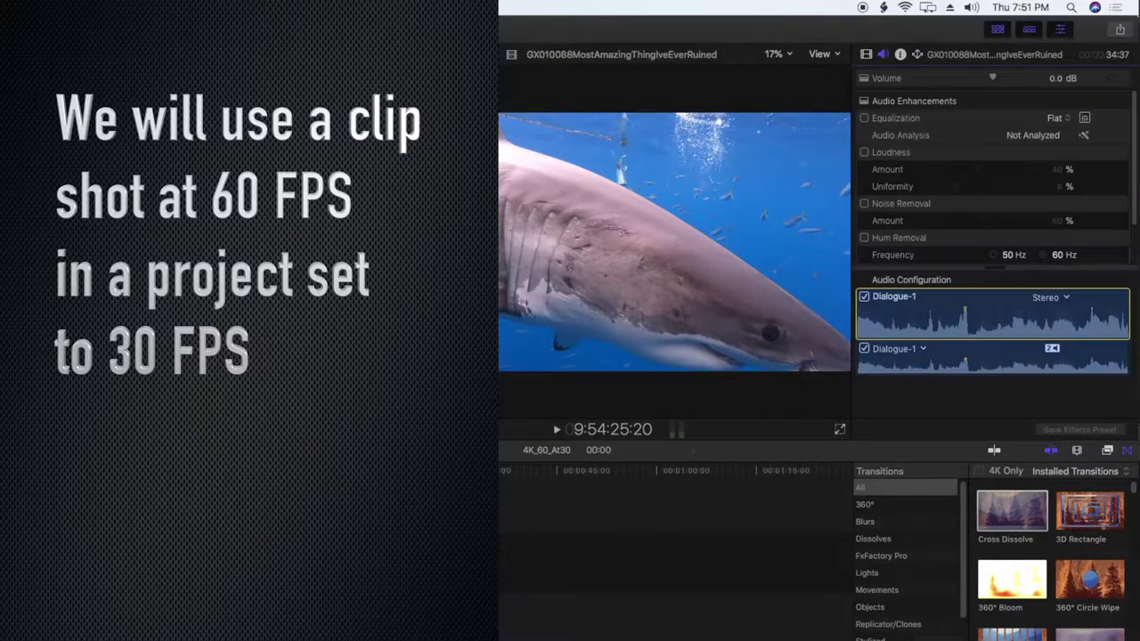
# Make a new project named 4K_60_At30, keeping 4K format and setting the rate to 30p.
pyautogui.click(120, 7)
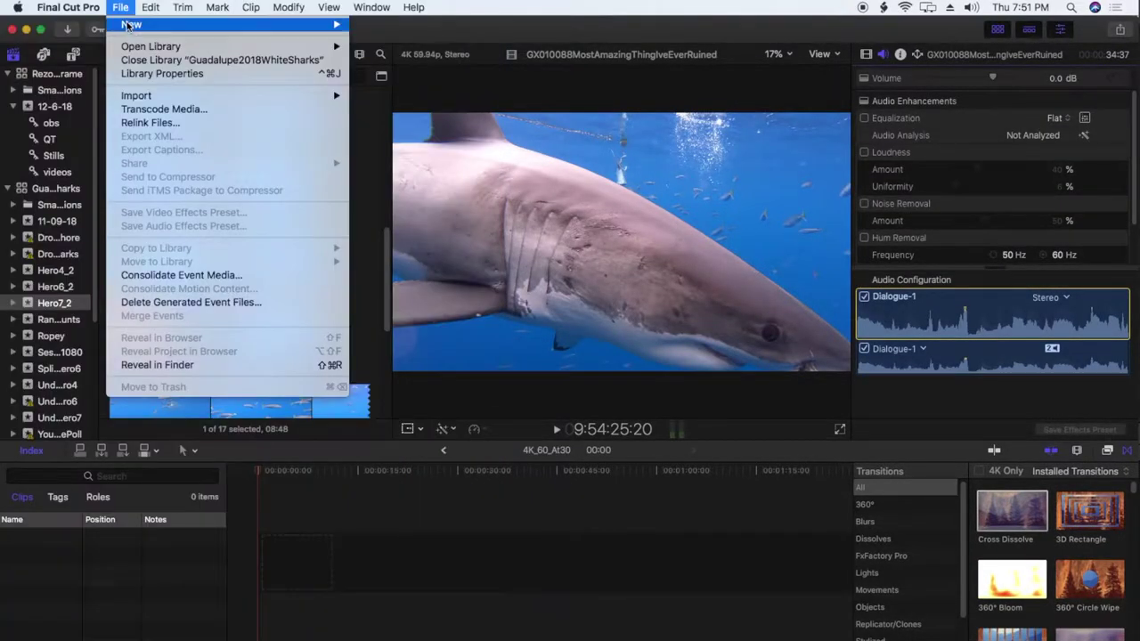
pyautogui.moveTo(131, 24)
pyautogui.click(400, 30)
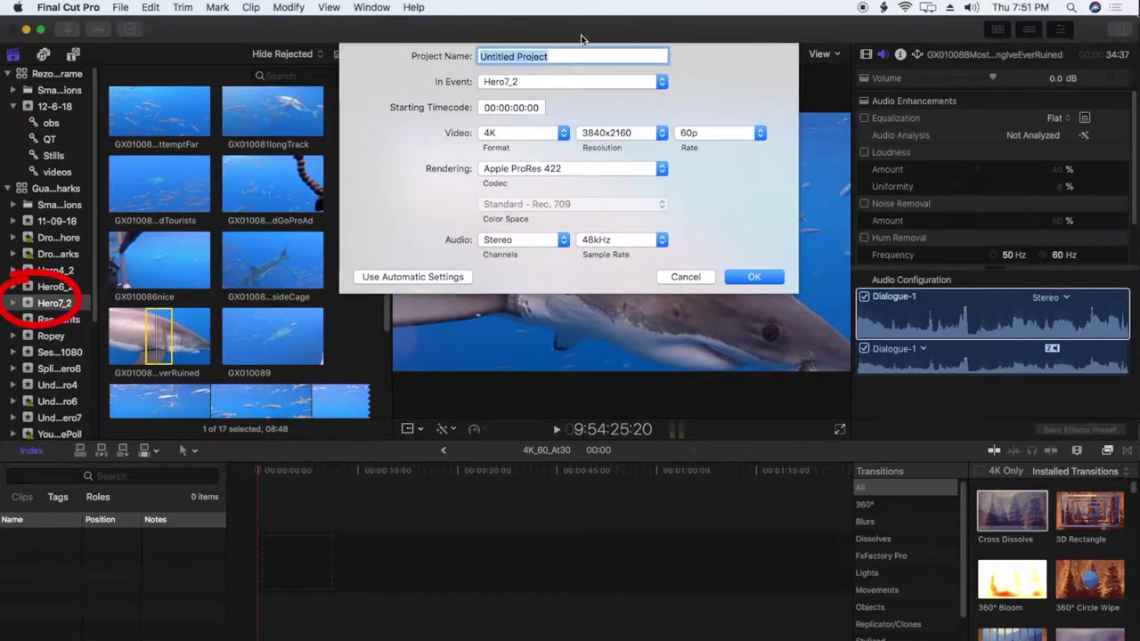
pyautogui.write('4K')
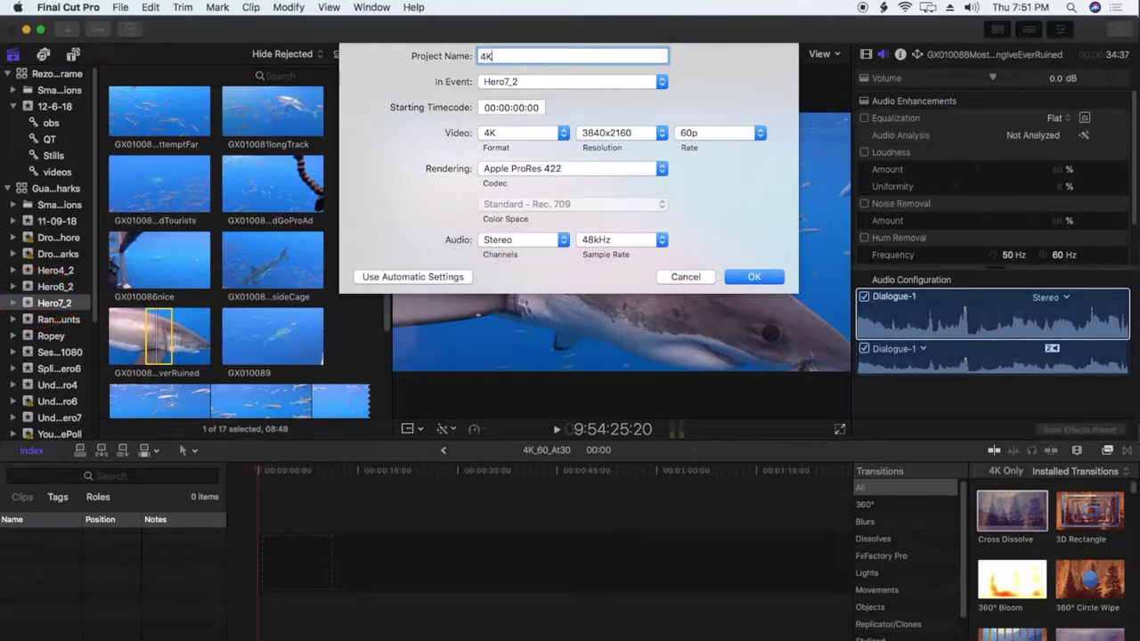
pyautogui.write('_60_At')
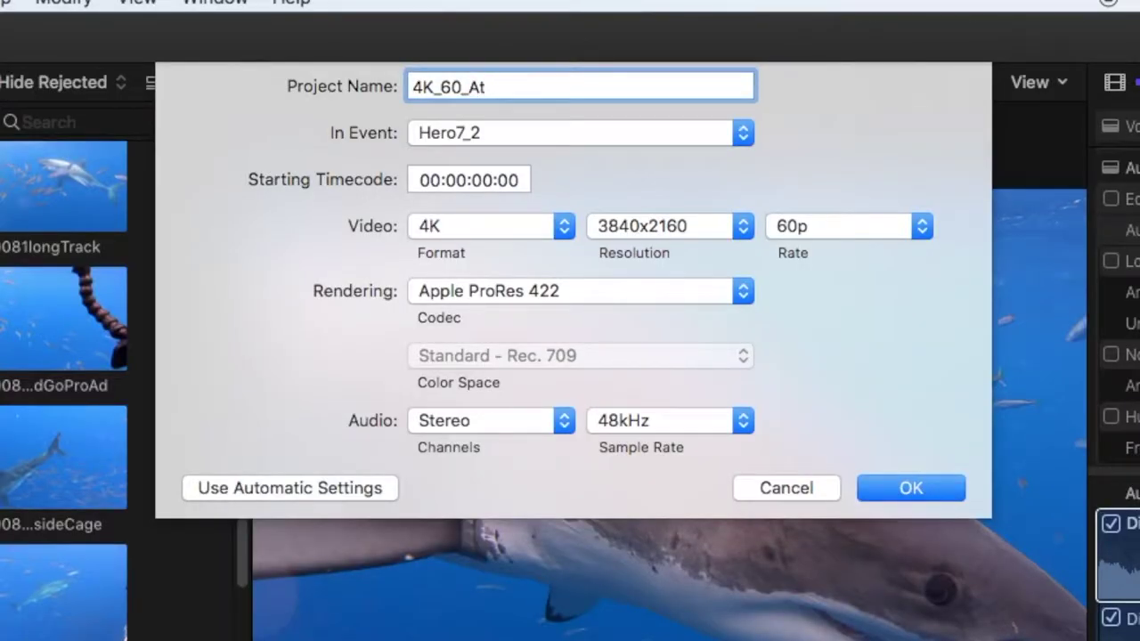
pyautogui.write('30')
pyautogui.click(572, 224)
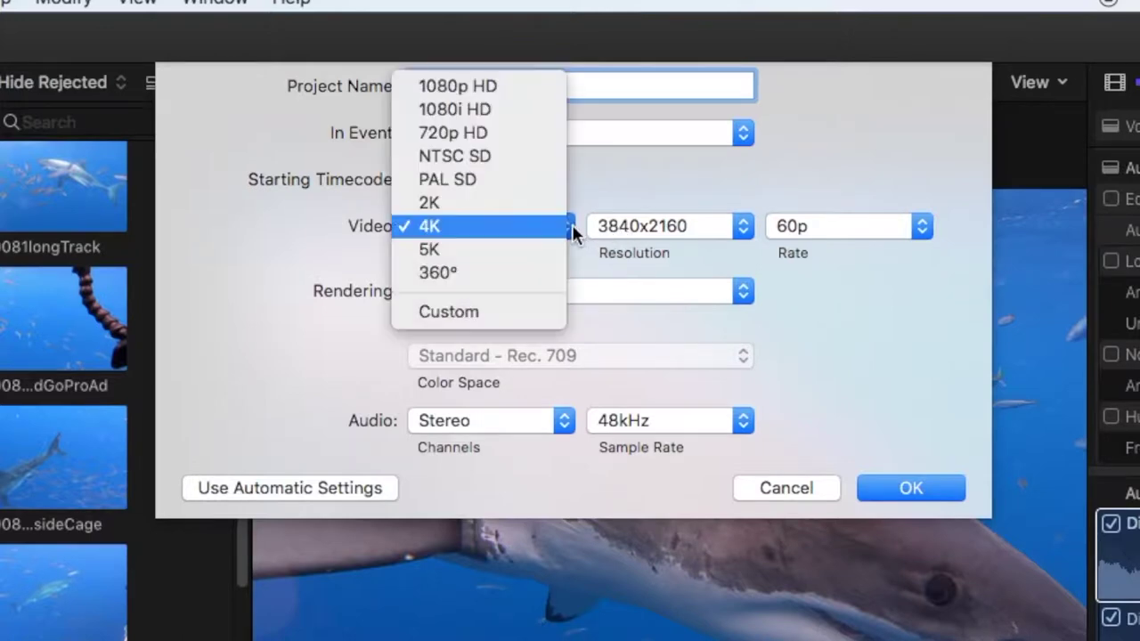
pyautogui.click(572, 224)
pyautogui.click(927, 224)
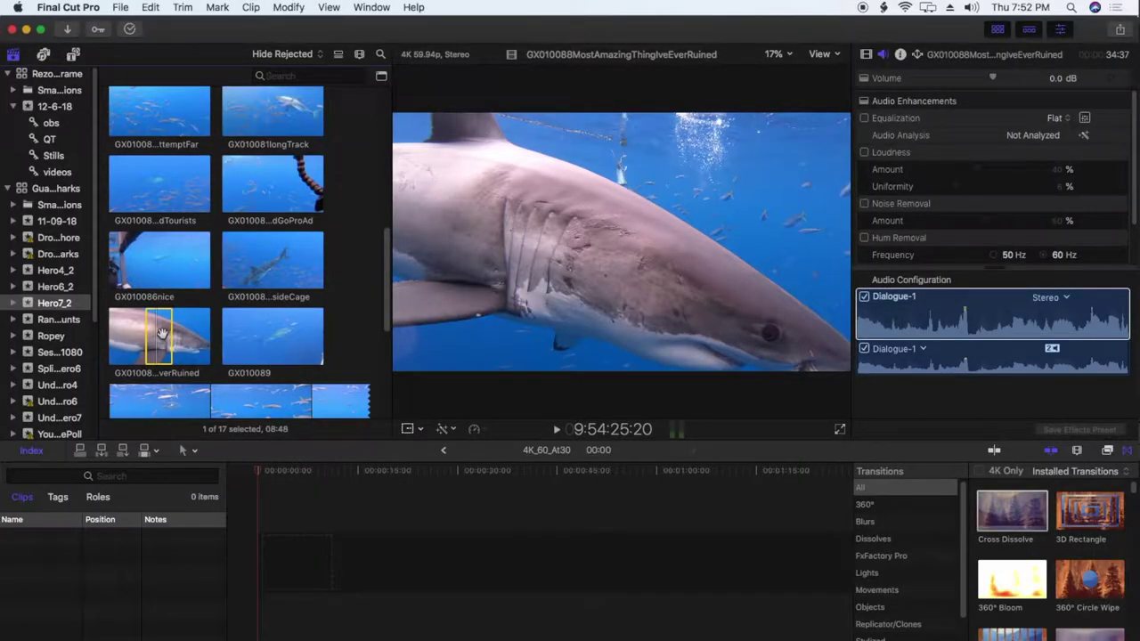
# Drag the shark clip range into the 4K_60_At30 timeline and start a QuickTime screen recording.
pyautogui.moveTo(162, 333); pyautogui.dragTo(239, 256)
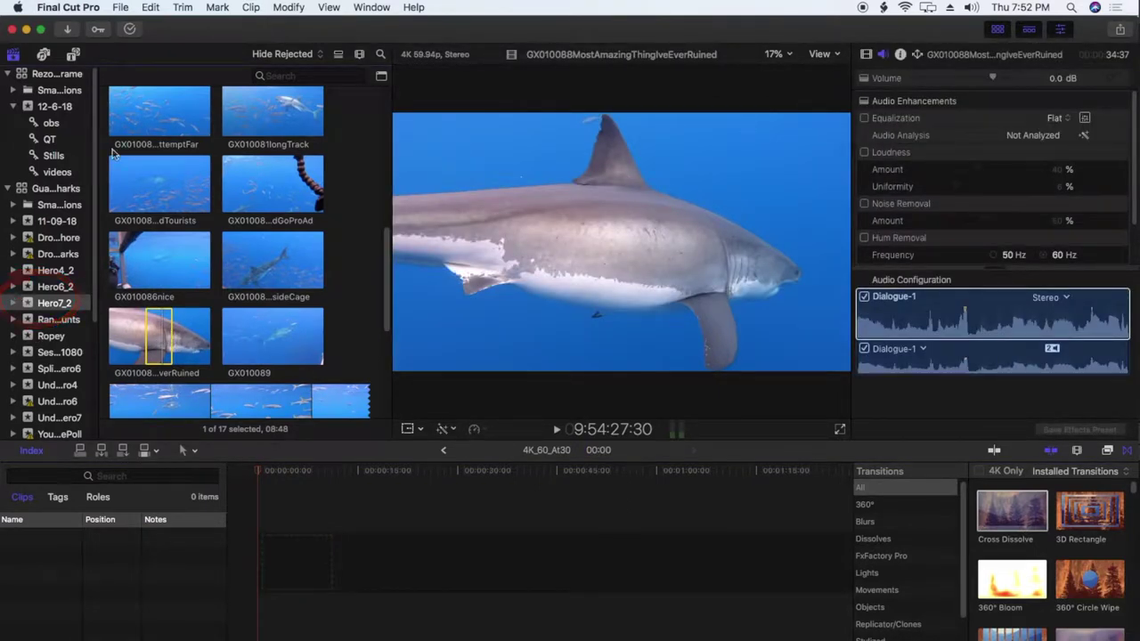
pyautogui.moveTo(161, 326); pyautogui.dragTo(300, 567)
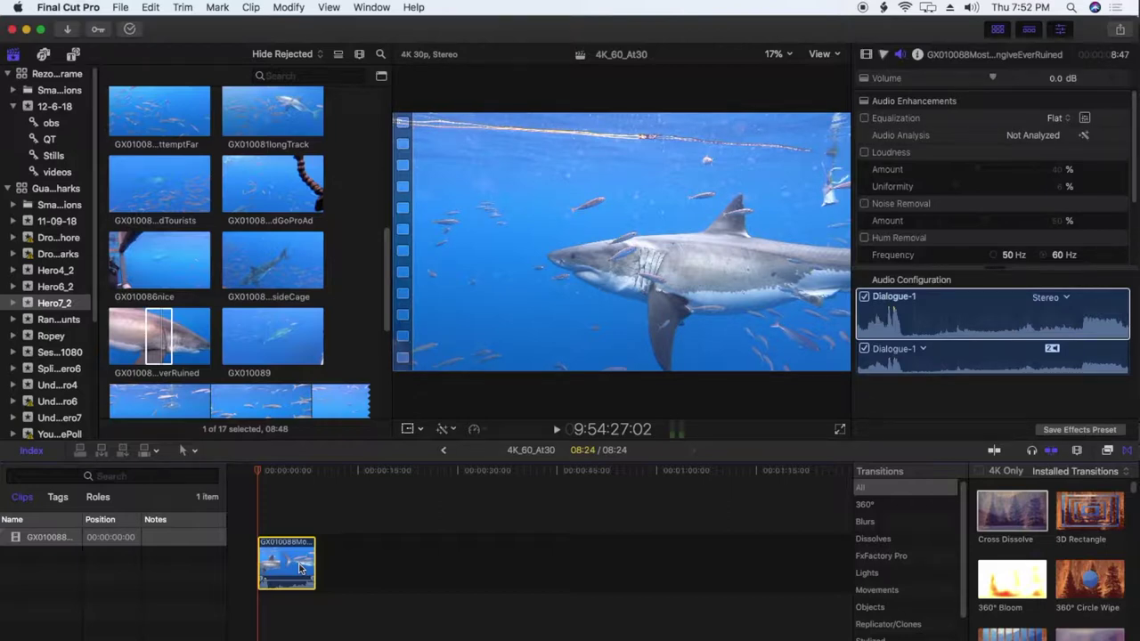
pyautogui.click(962, 639)
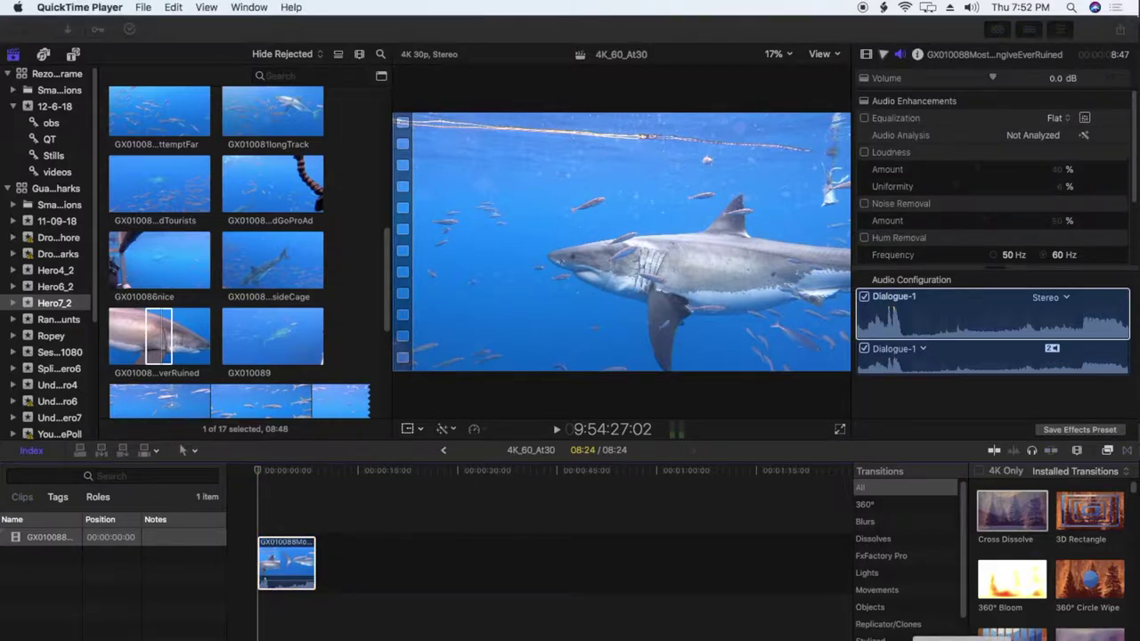
pyautogui.press('ctrl+super+n')
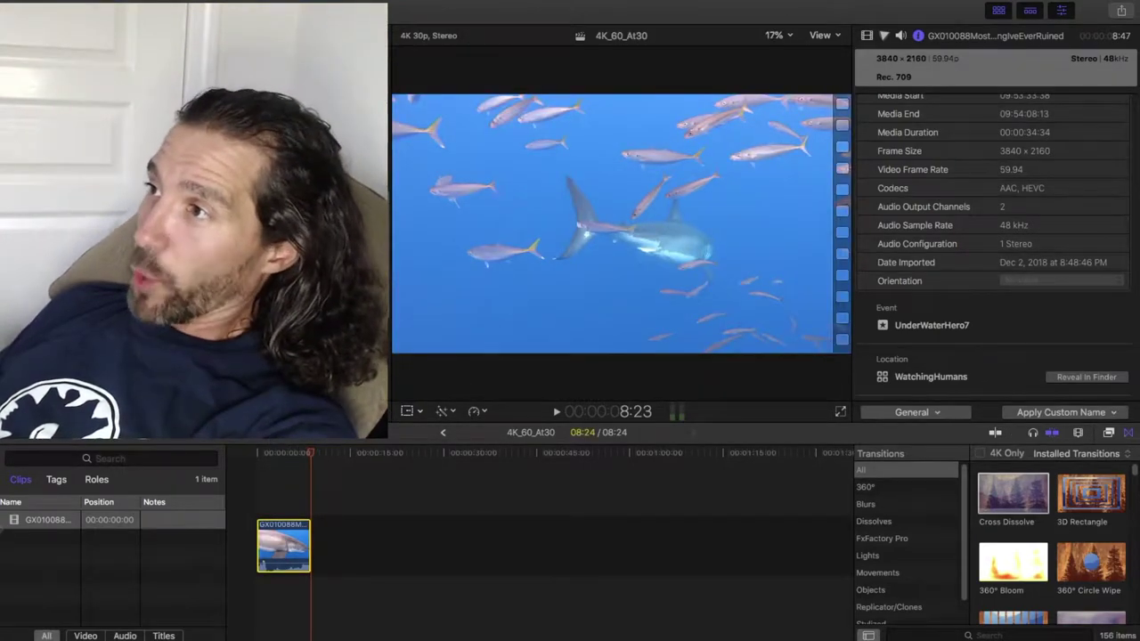
# Apply Automatic Speed to the shark clip, slowing it to 50% for a 17:17 timeline.
pyautogui.press('Right')
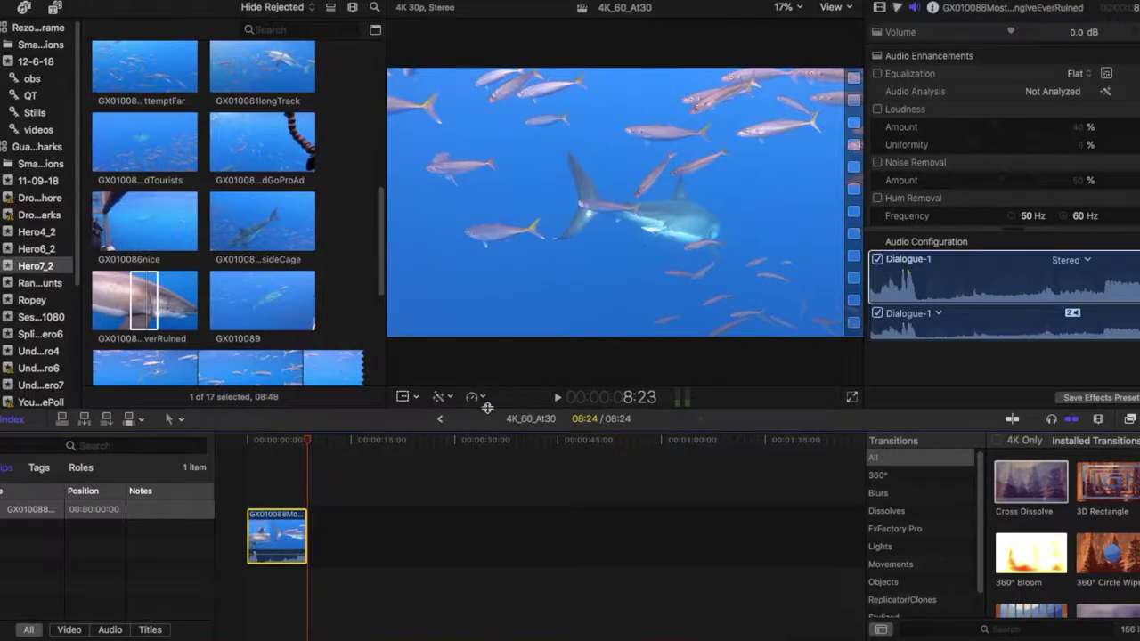
pyautogui.click(477, 397)
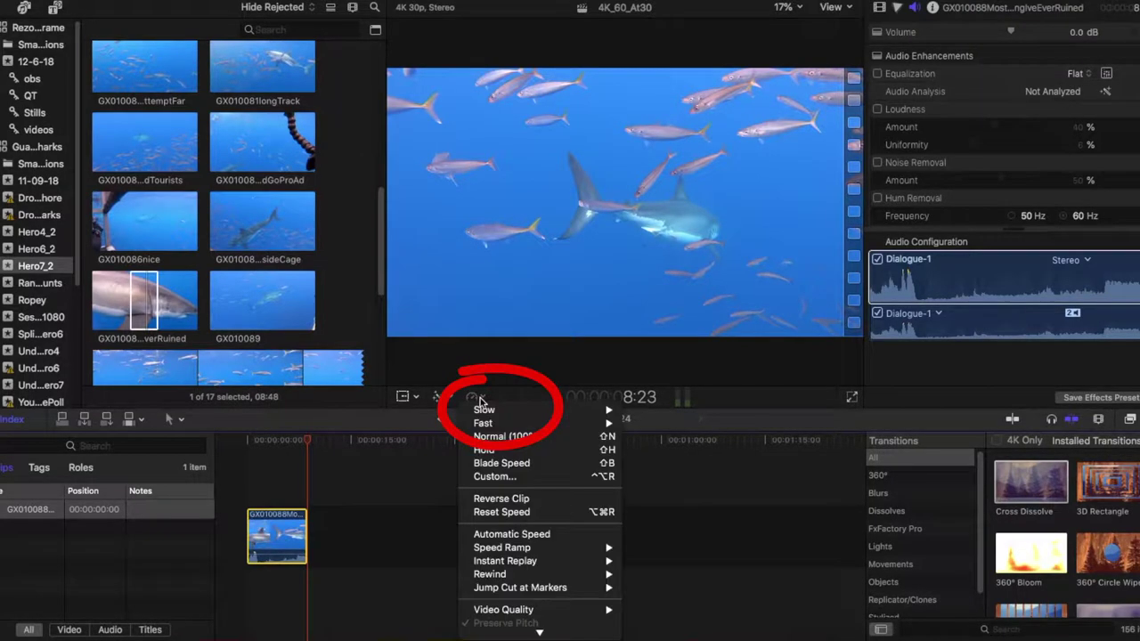
pyautogui.moveTo(487, 414)
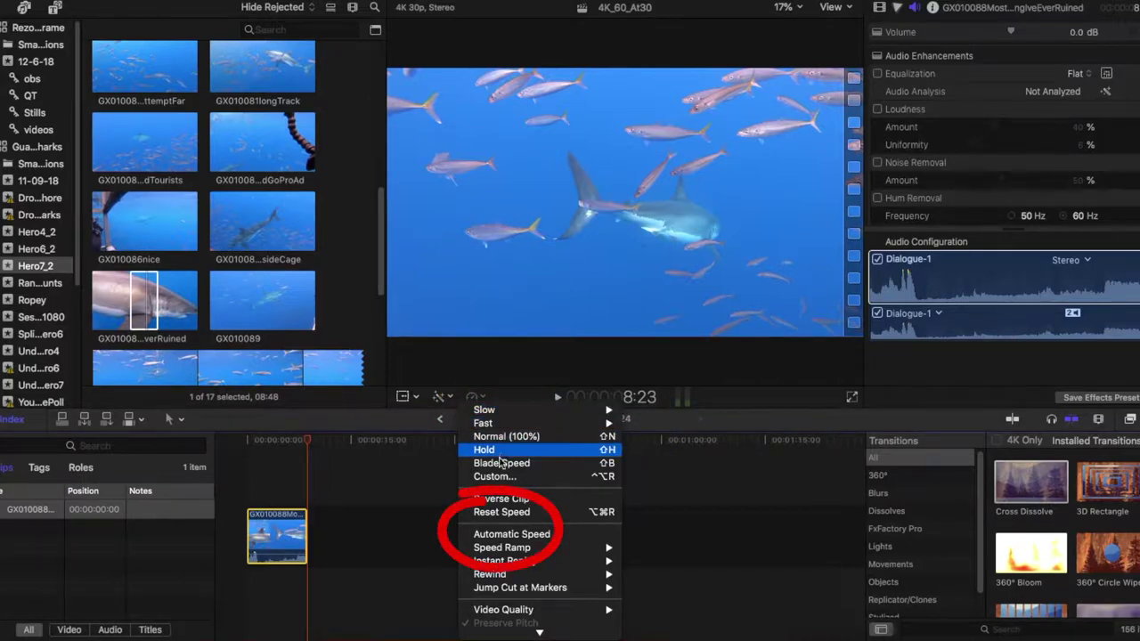
pyautogui.click(501, 534)
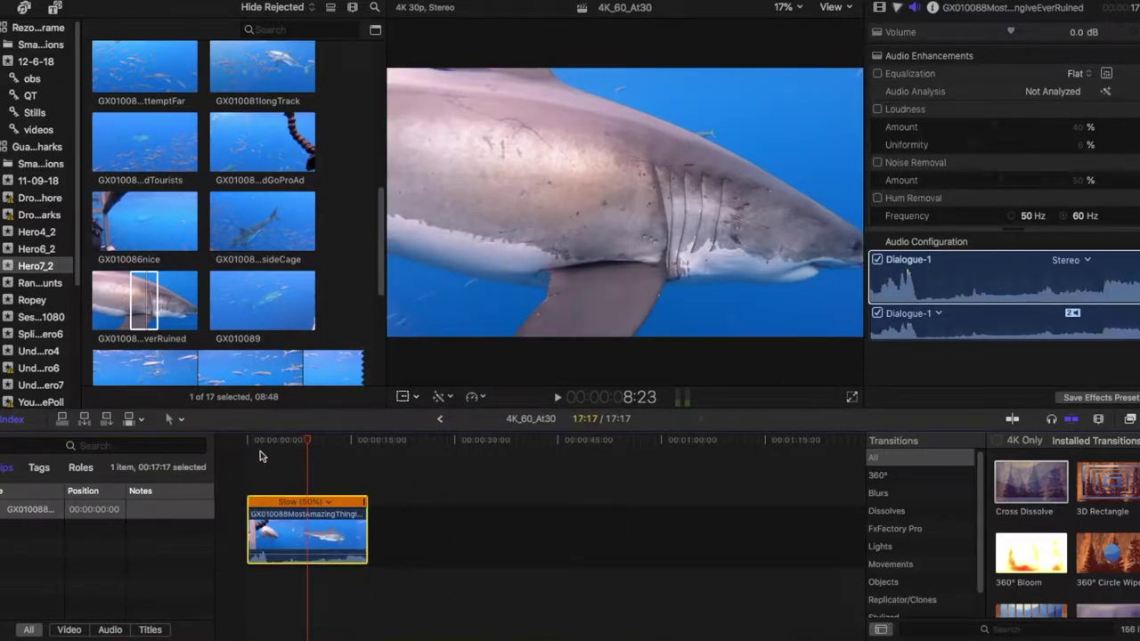
# Detach the shark clip's audio and select the separated audio clip.
pyautogui.moveTo(361, 523)
pyautogui.mouseDown()
pyautogui.moveTo(378, 550)
pyautogui.moveTo(367, 530)
pyautogui.mouseUp()
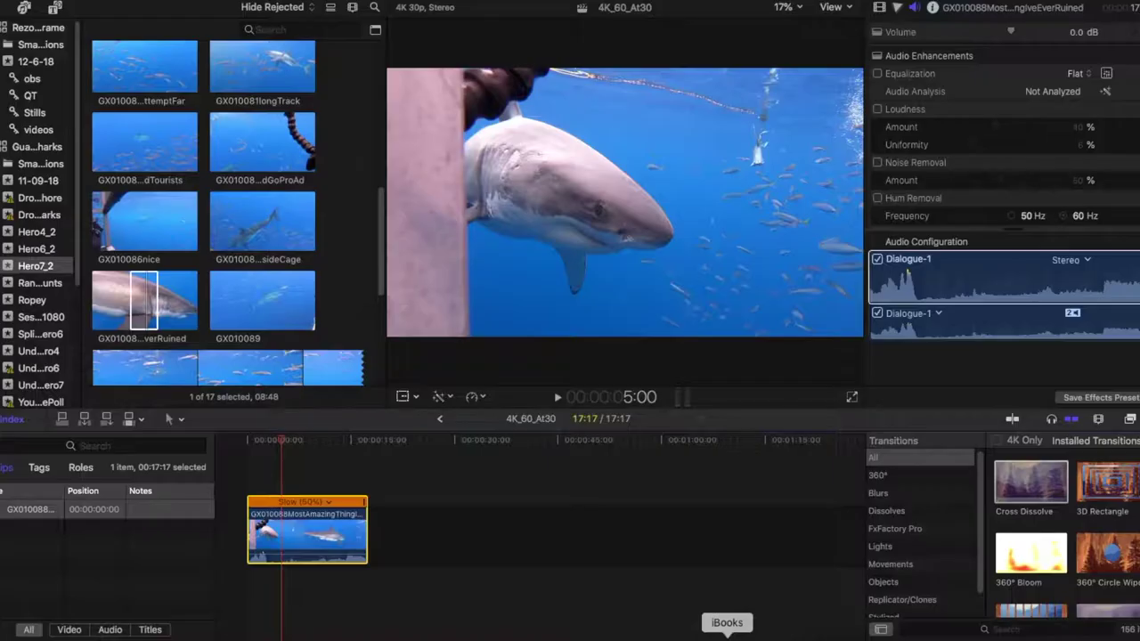
pyautogui.rightClick(302, 521)
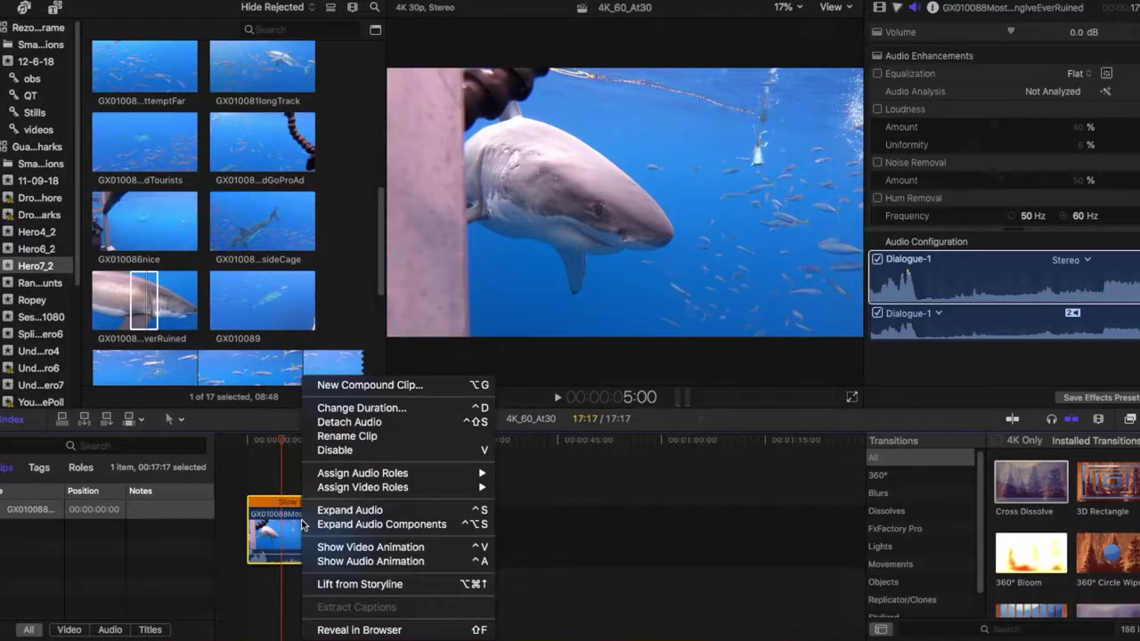
pyautogui.click(347, 424)
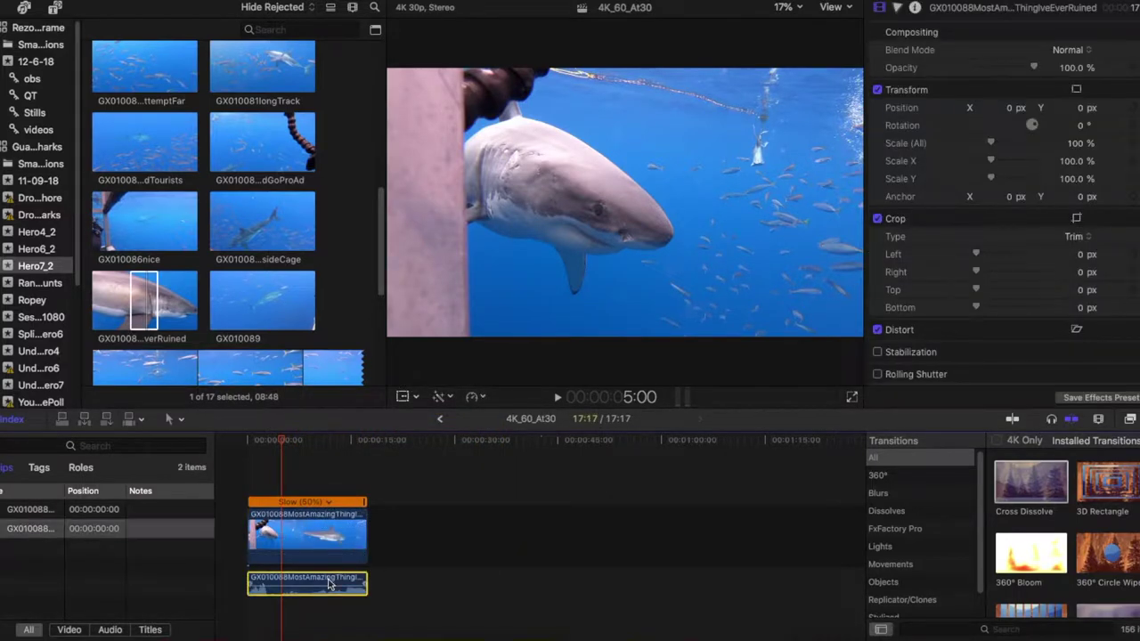
pyautogui.click(329, 584)
pyautogui.press('Delete')
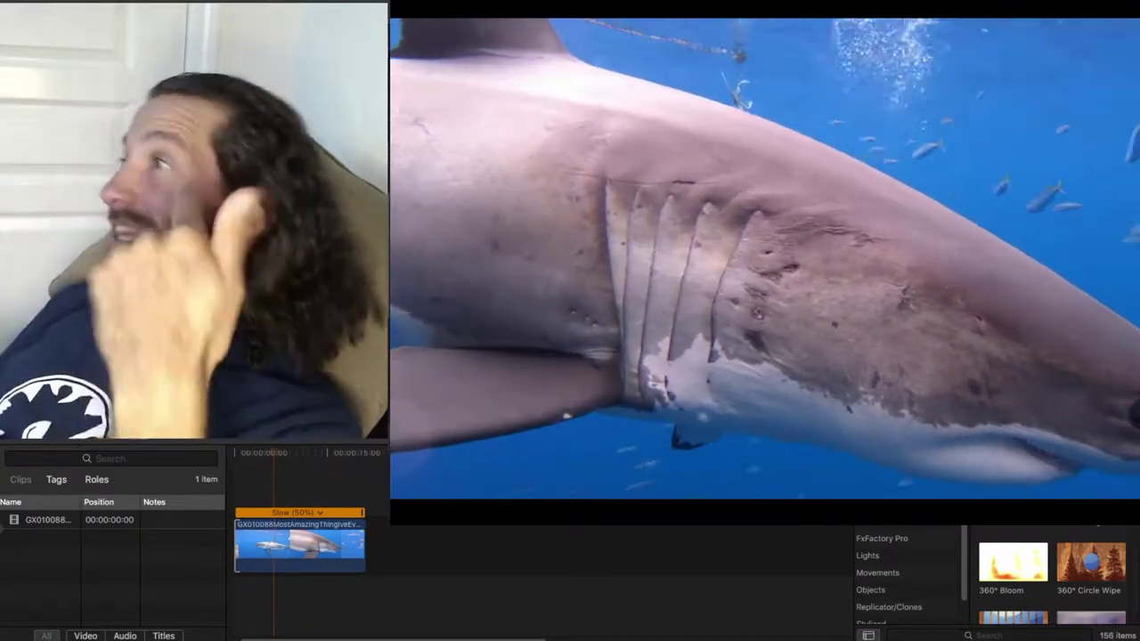
pyautogui.moveTo(626, 490)
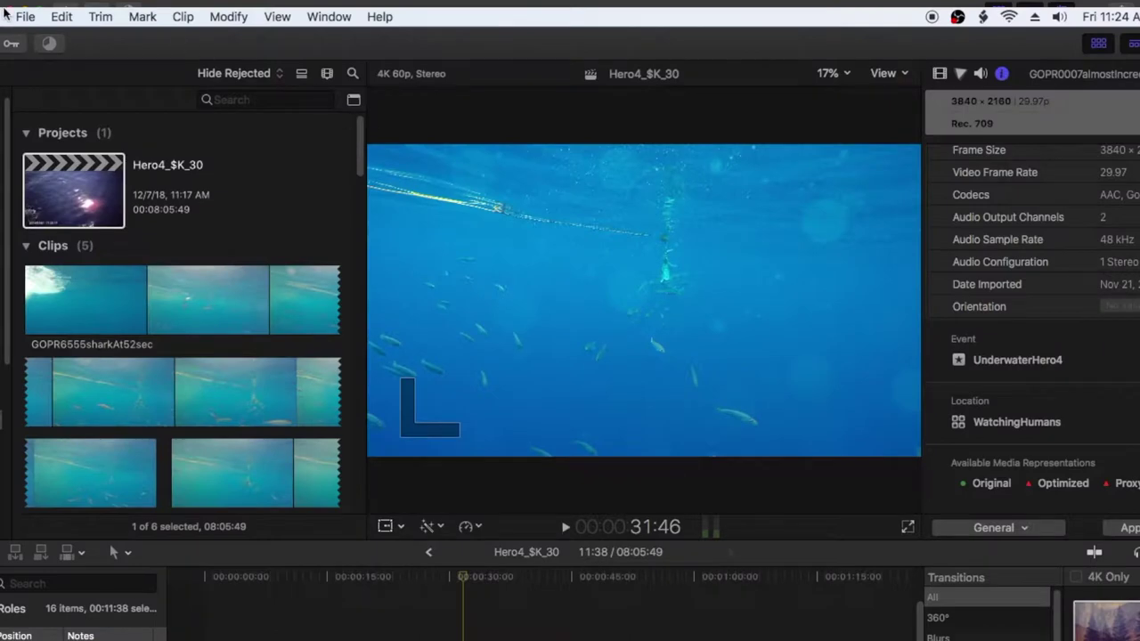
# Begin a new project in the Hero4_2 event, entering 'Hero' as the start of its name.
pyautogui.click(25, 16)
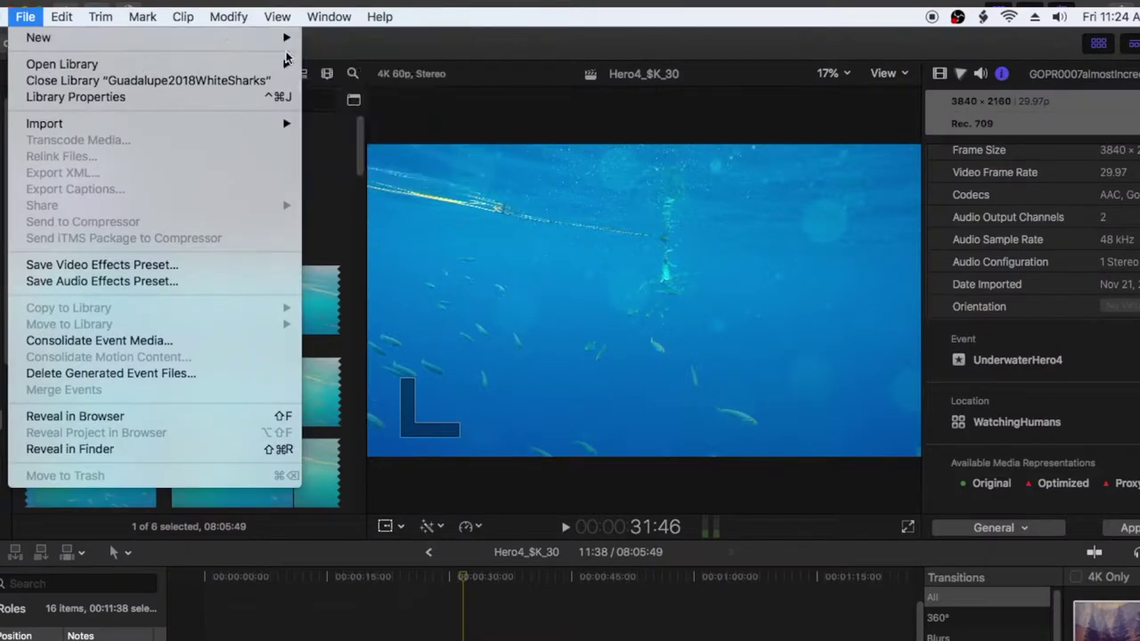
pyautogui.moveTo(217, 40)
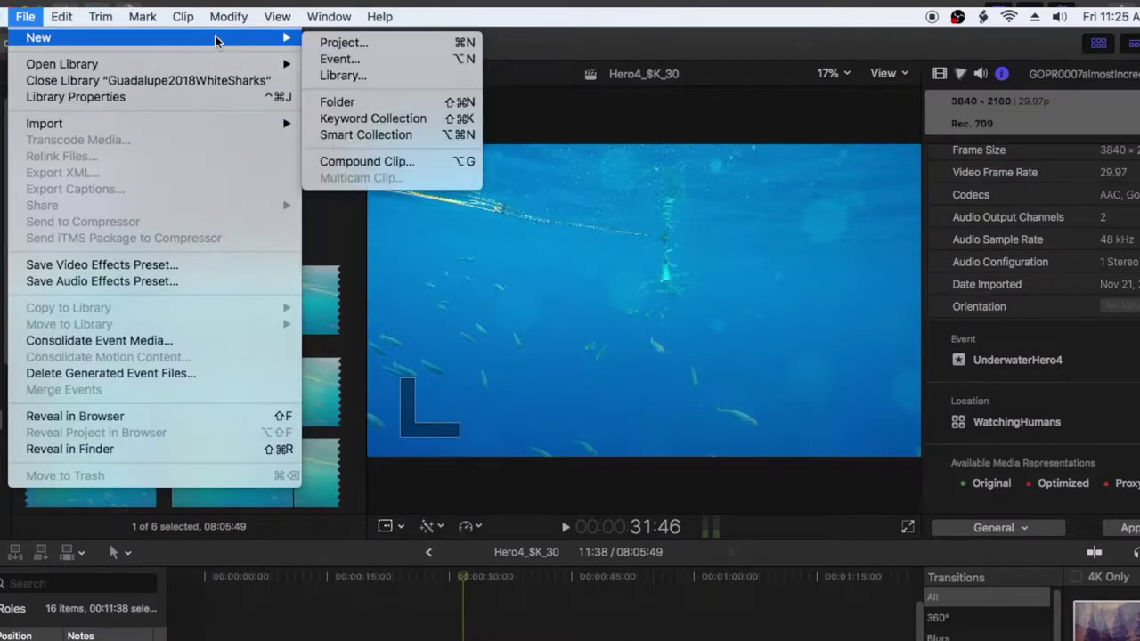
pyautogui.click(334, 45)
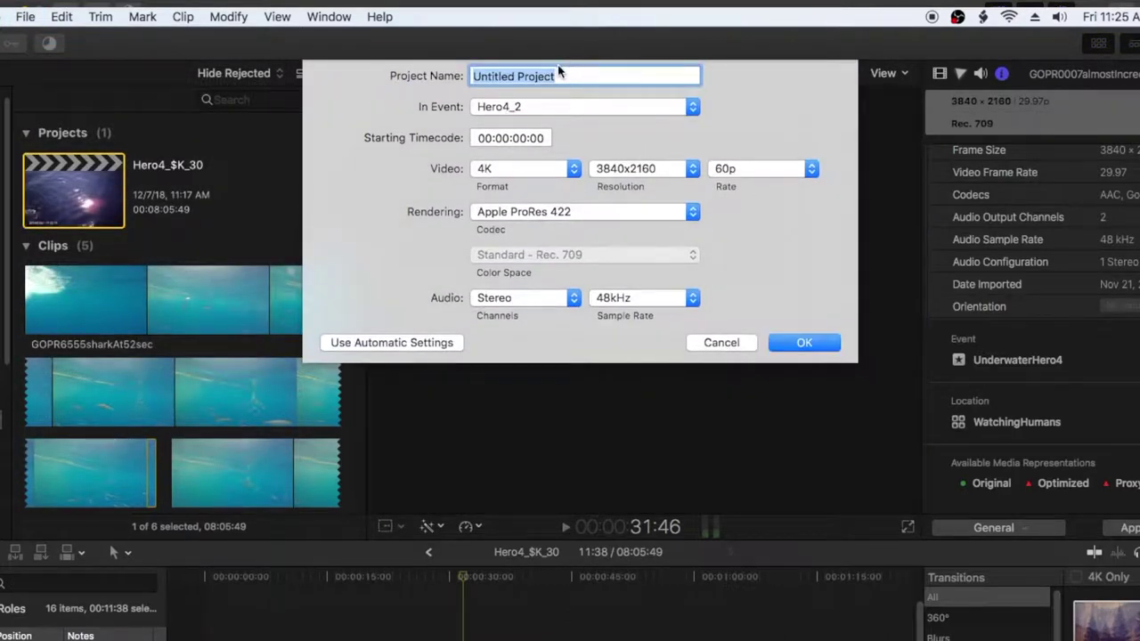
pyautogui.write('Hero4_4K_30')
# Set the Hero4_4K_30 project's frame rate to 30p and create it.
pyautogui.click(812, 171)
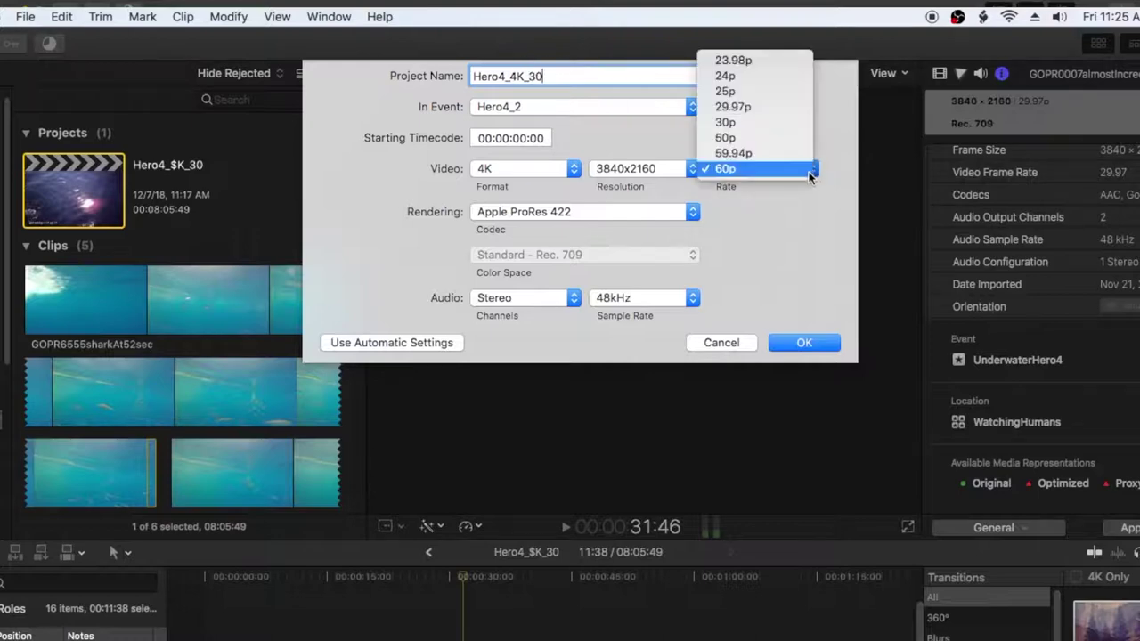
pyautogui.click(738, 121)
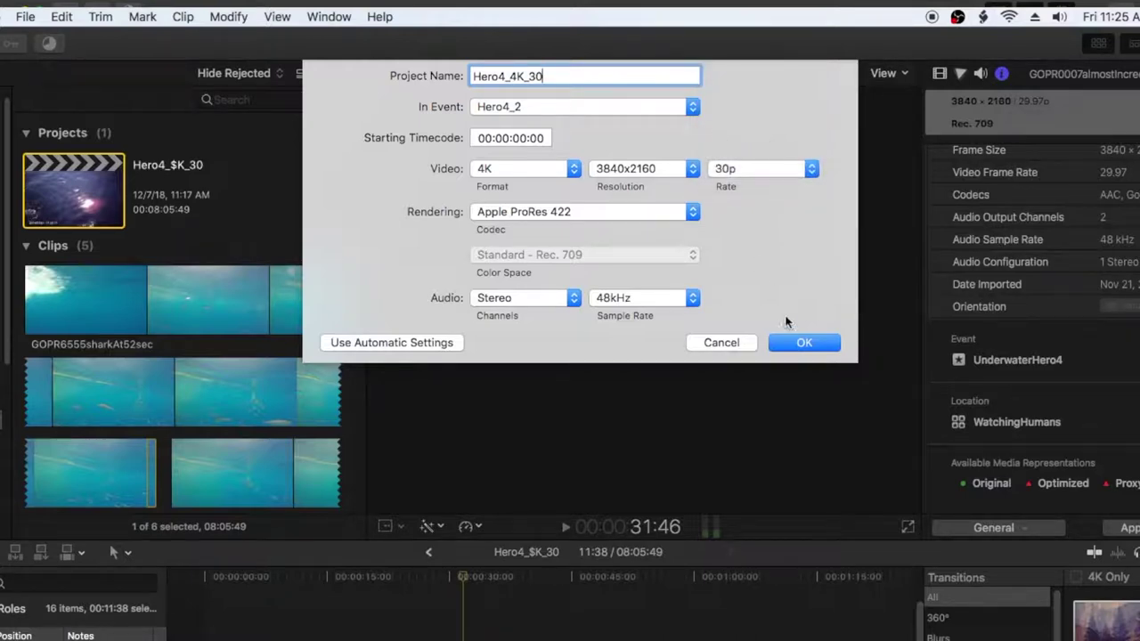
pyautogui.click(804, 344)
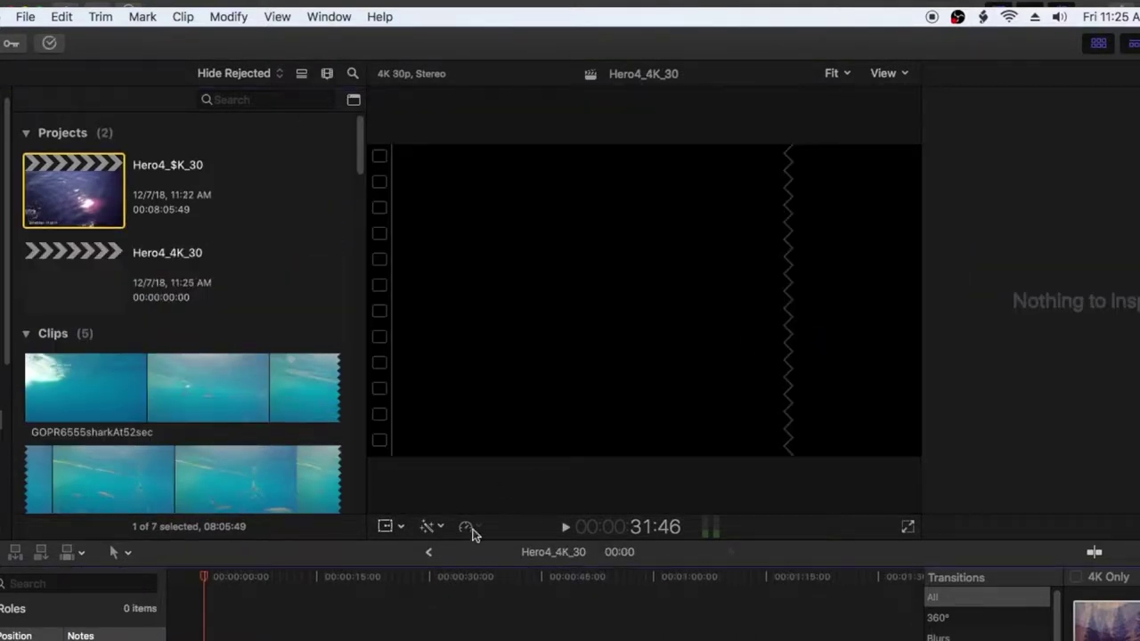
# Play the 11:19 shark clip from the Hero4_4K_30 timeline start and open its shortcut menu.
pyautogui.click(206, 580)
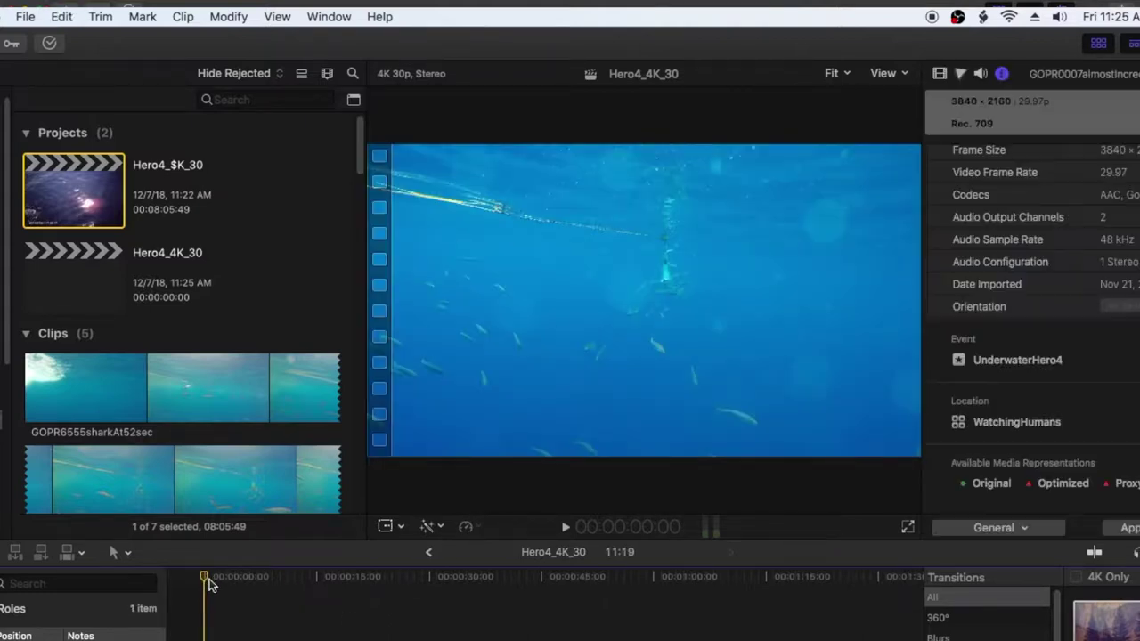
pyautogui.press('space')
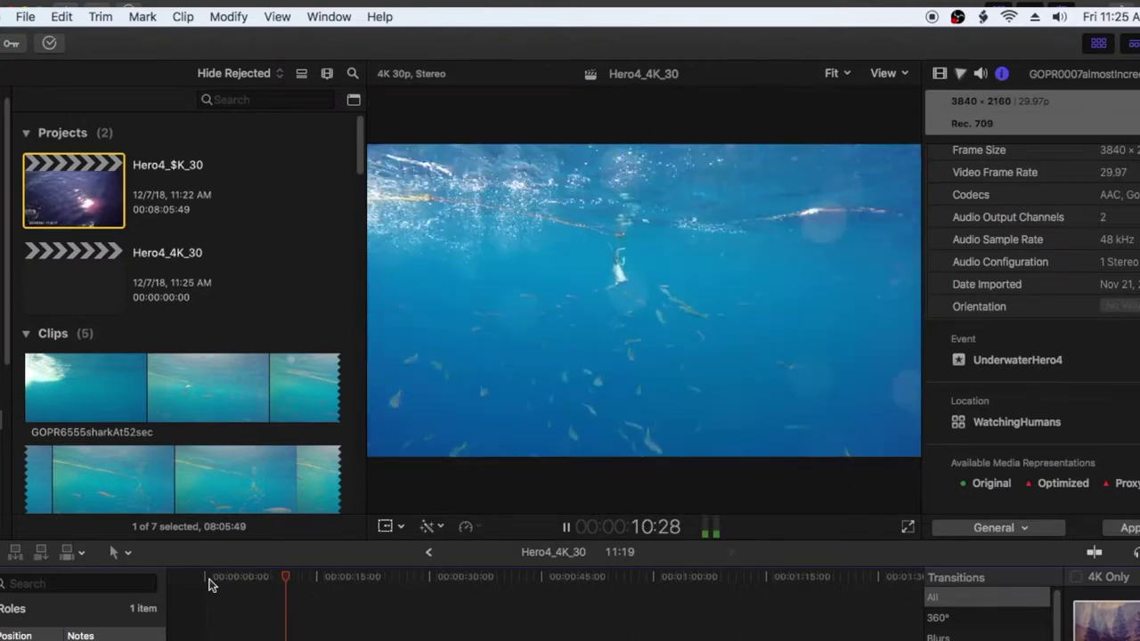
pyautogui.click(201, 581)
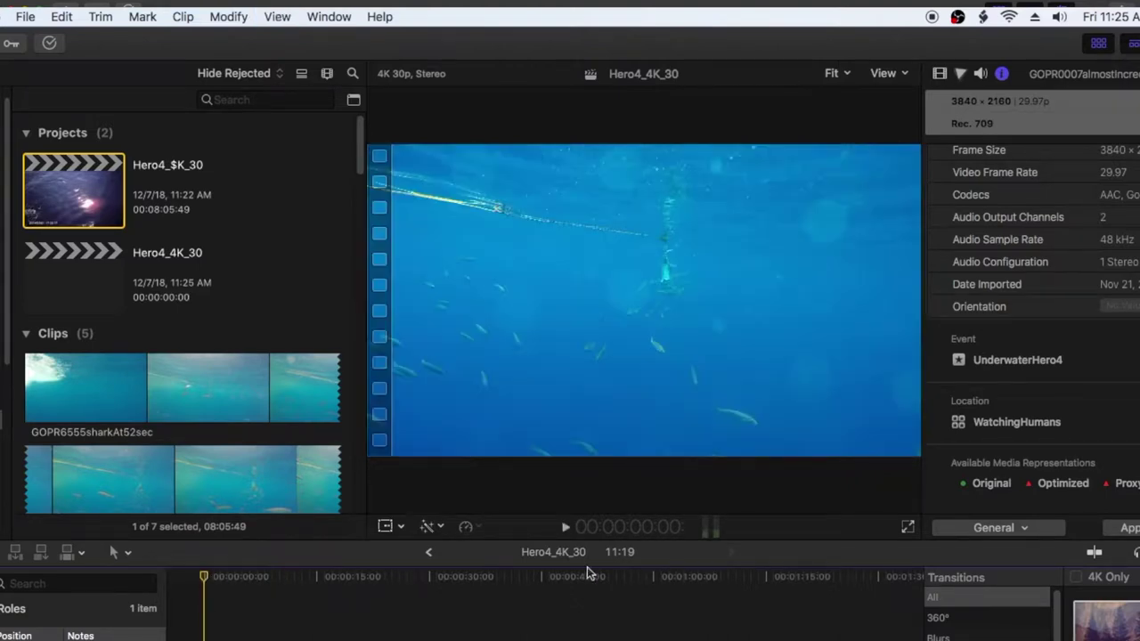
pyautogui.rightClick(242, 638)
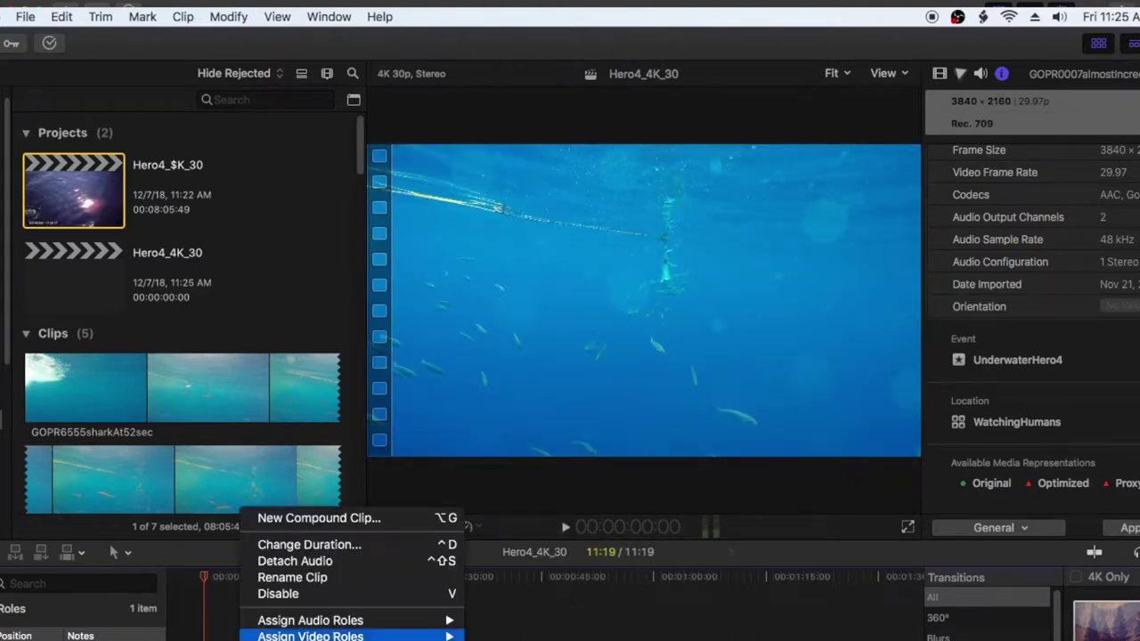
# Detach the shark clip's audio, delete it, and play back the video-only footage.
pyautogui.click(304, 563)
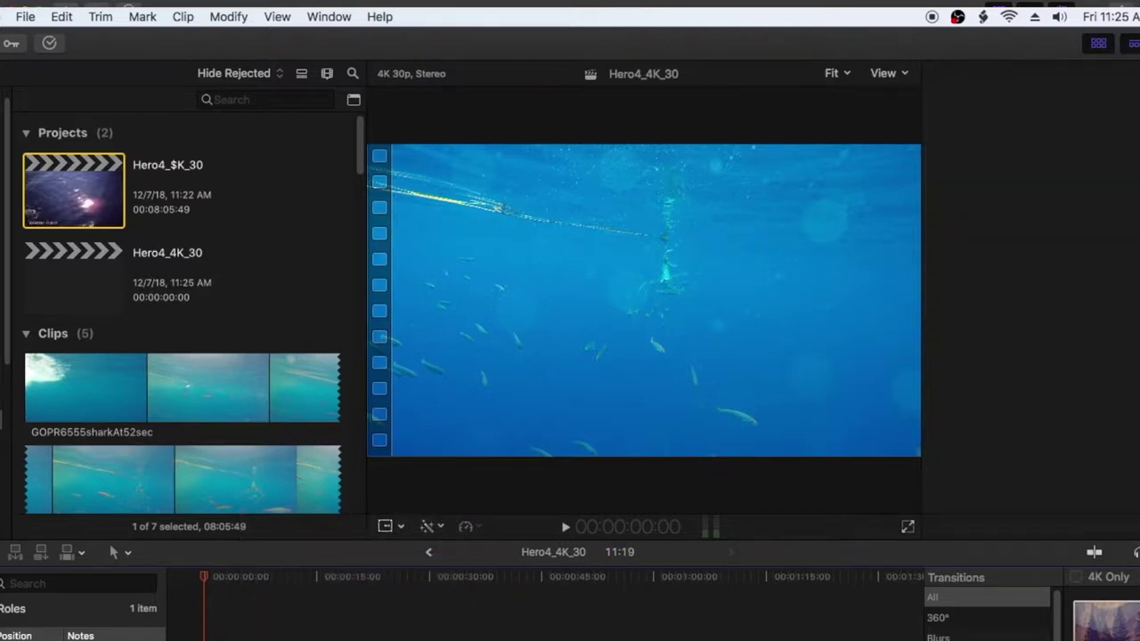
pyautogui.press('Delete')
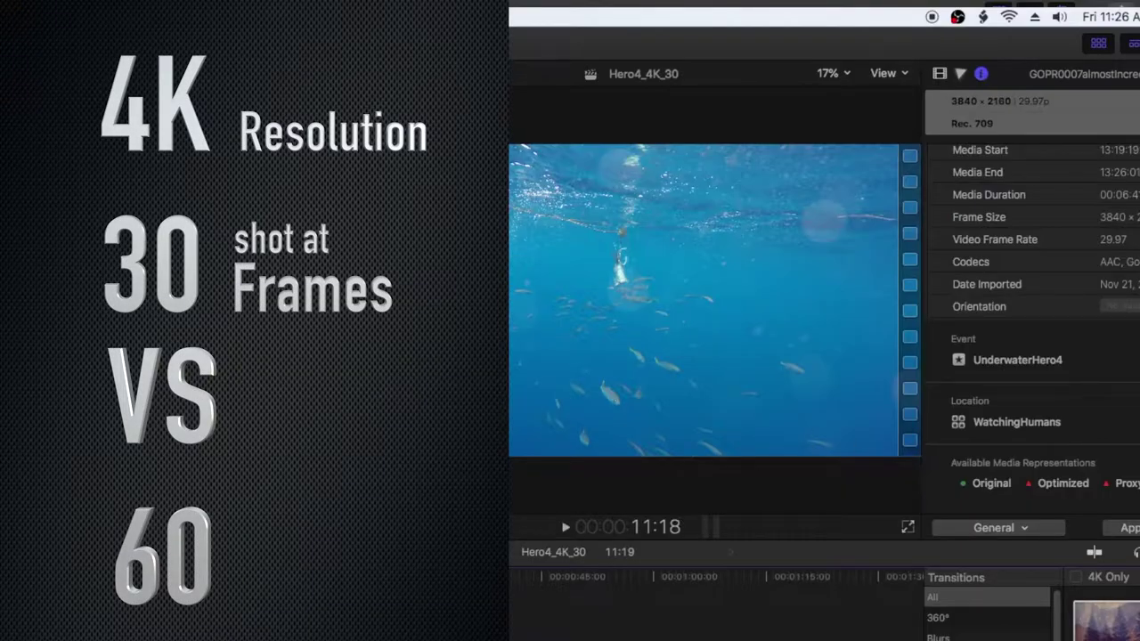
pyautogui.press('space')
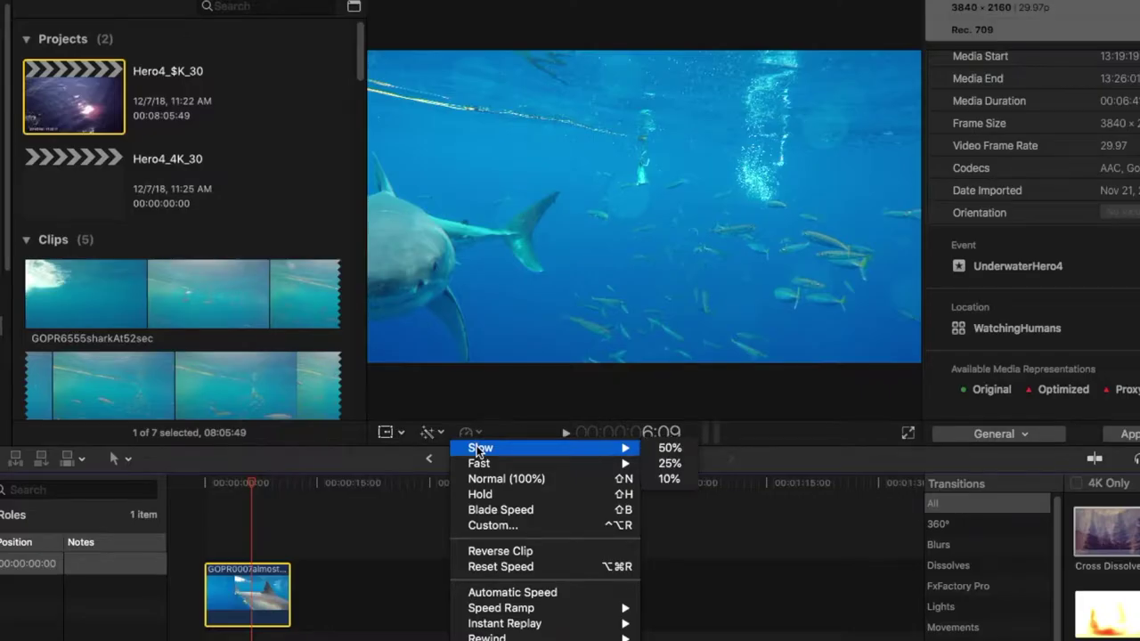
# Retime the shark clip to Slow 50% and return the playhead to its first frame.
pyautogui.click(661, 449)
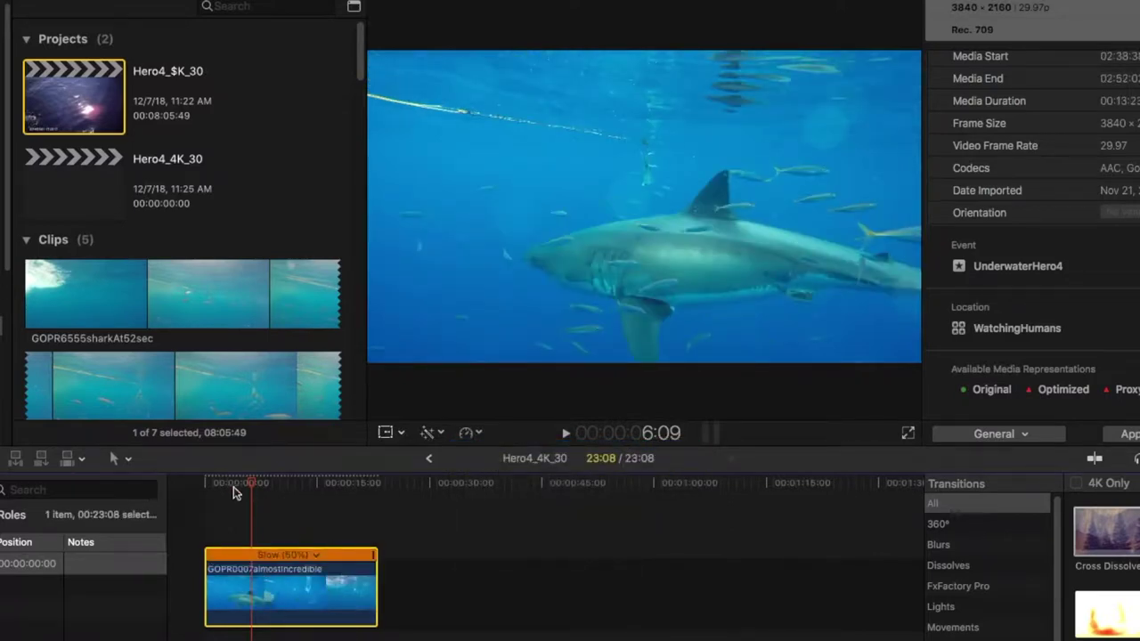
pyautogui.moveTo(222, 490); pyautogui.dragTo(212, 484)
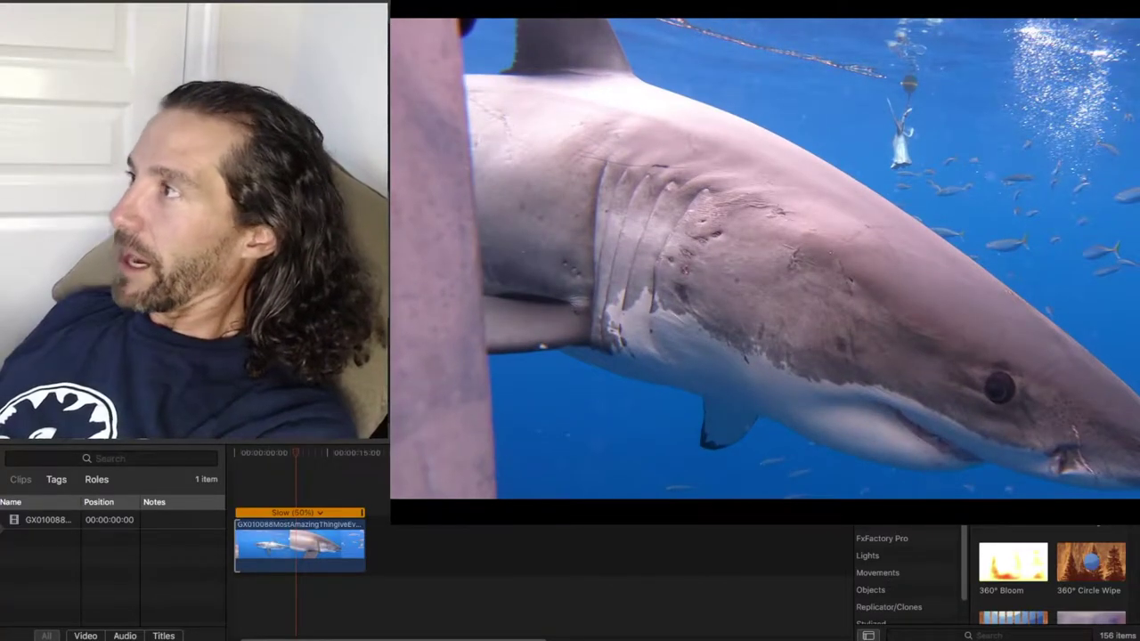
# Exit full-screen playback and select the 21:08 Slow (50%) shark clip in 4K_60_At30.
pyautogui.press('space')
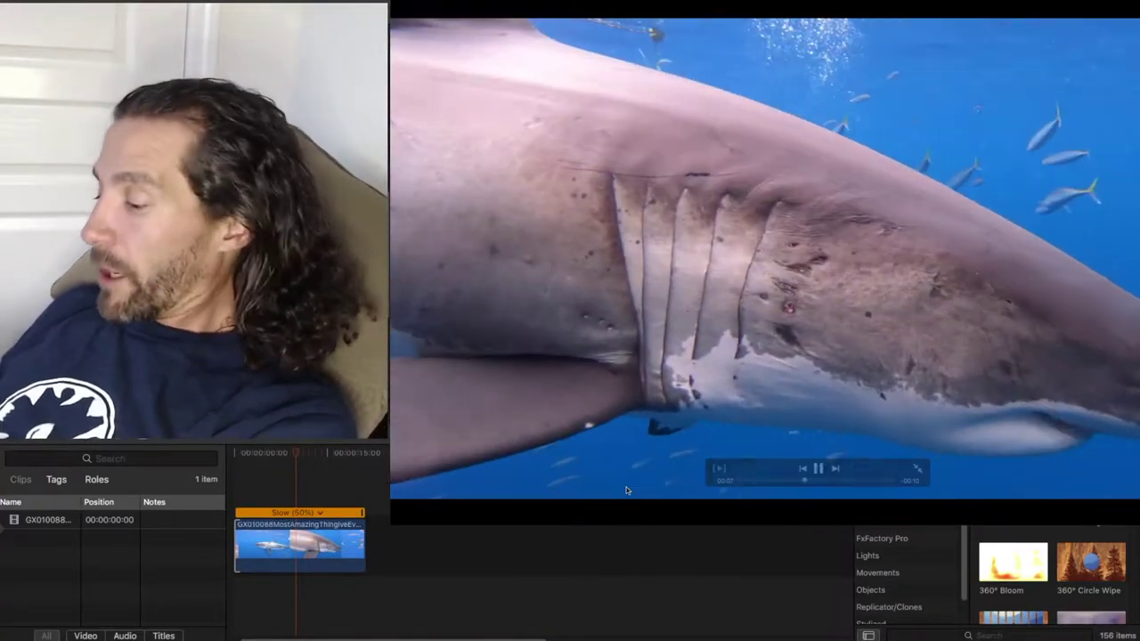
pyautogui.press('space')
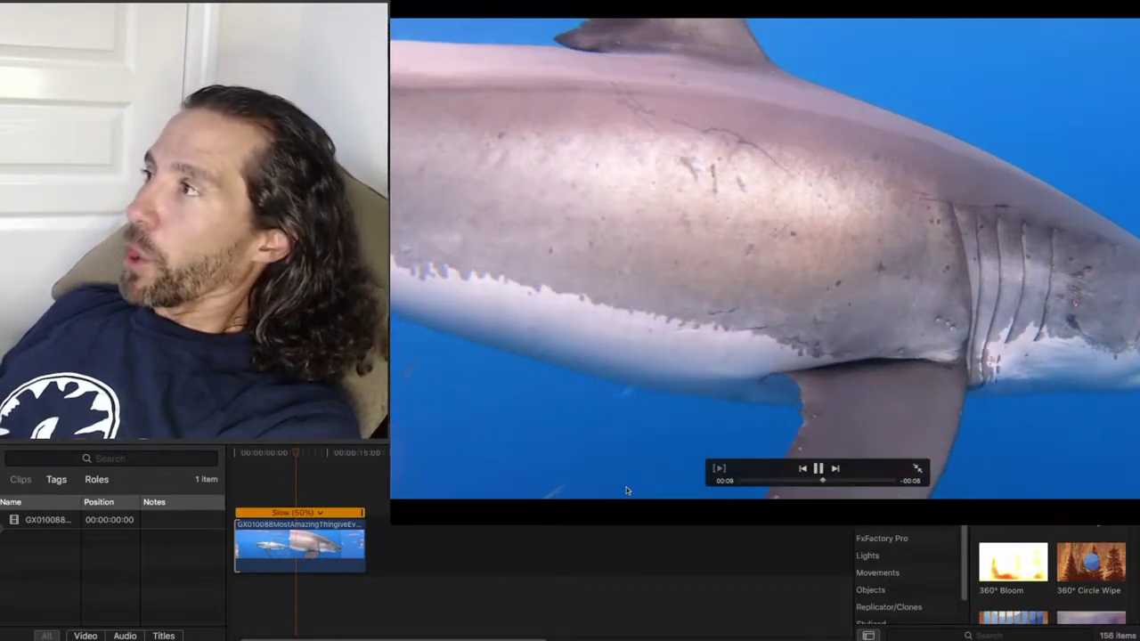
pyautogui.press('Escape')
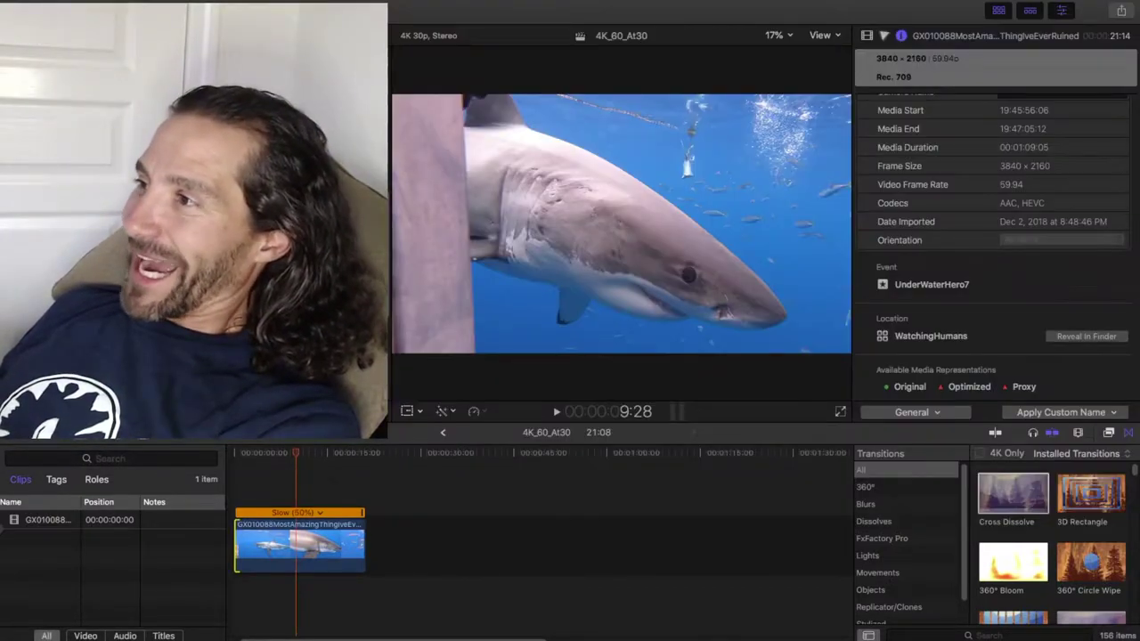
pyautogui.click(299, 544)
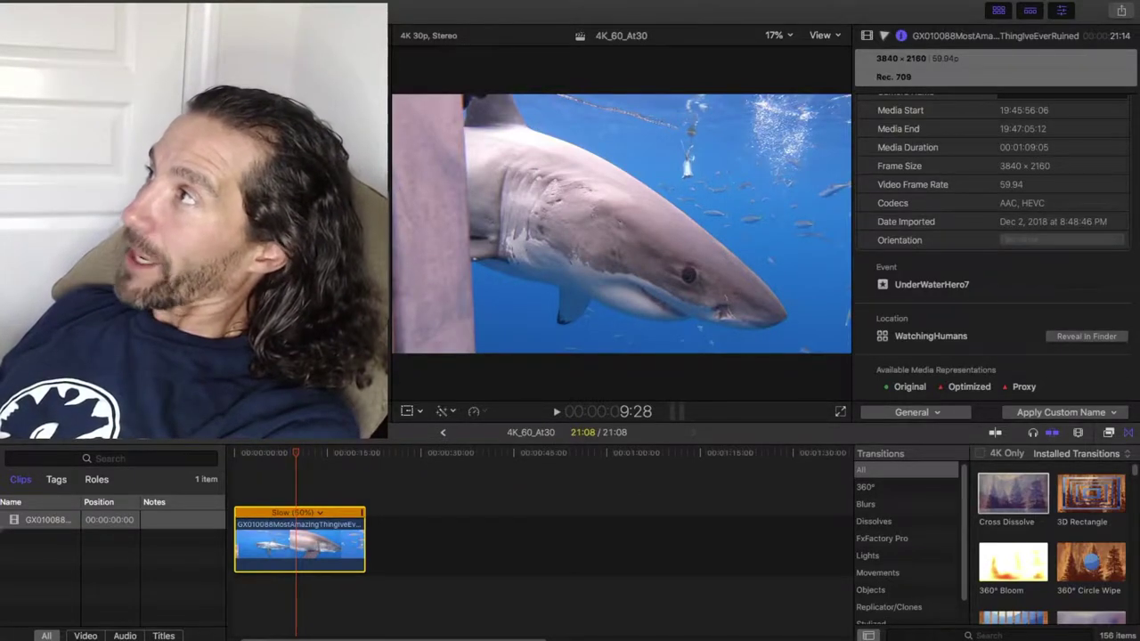
# Scale the shark clip to 229% and drag it in the viewer to frame the eye and mouth.
pyautogui.hotkey('ctrl', 'Tab')
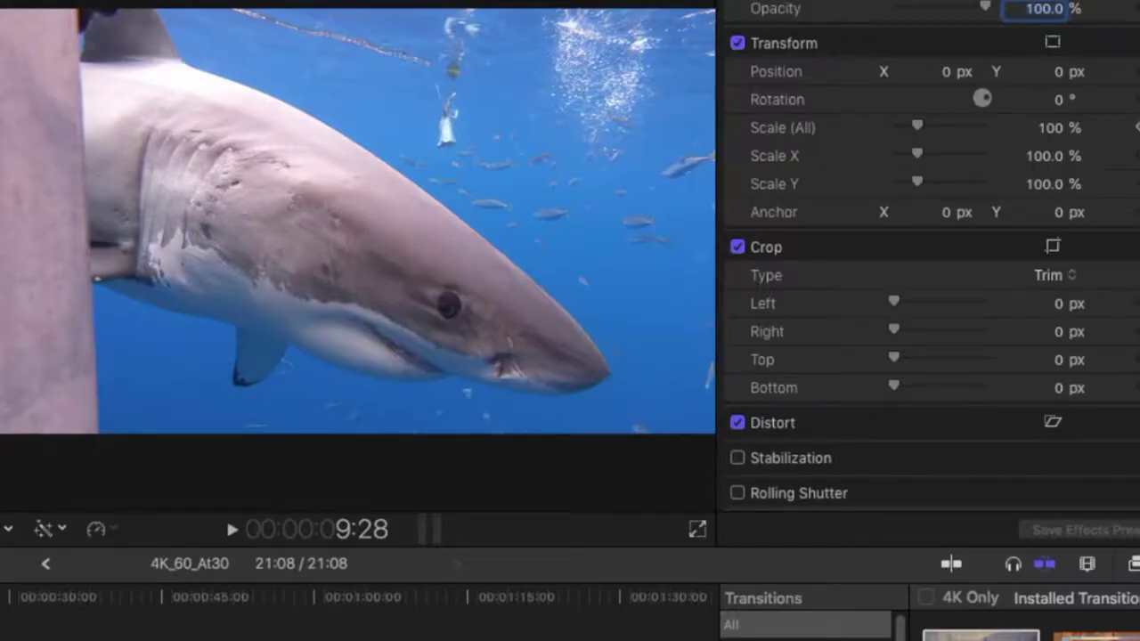
pyautogui.moveTo(918, 128); pyautogui.dragTo(946, 127)
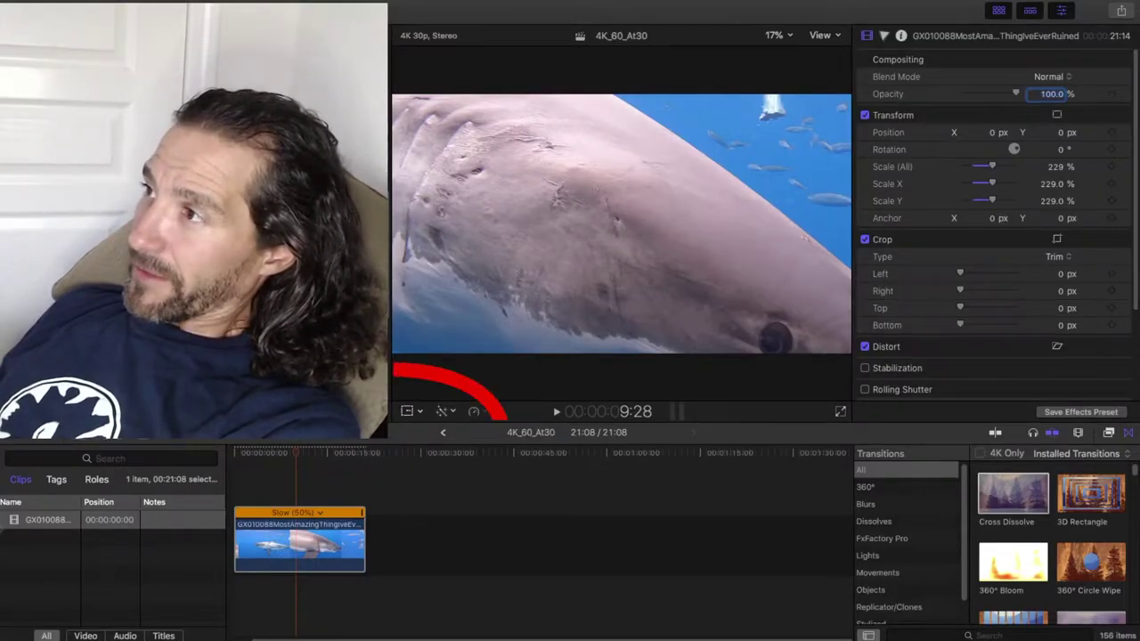
pyautogui.click(1057, 114)
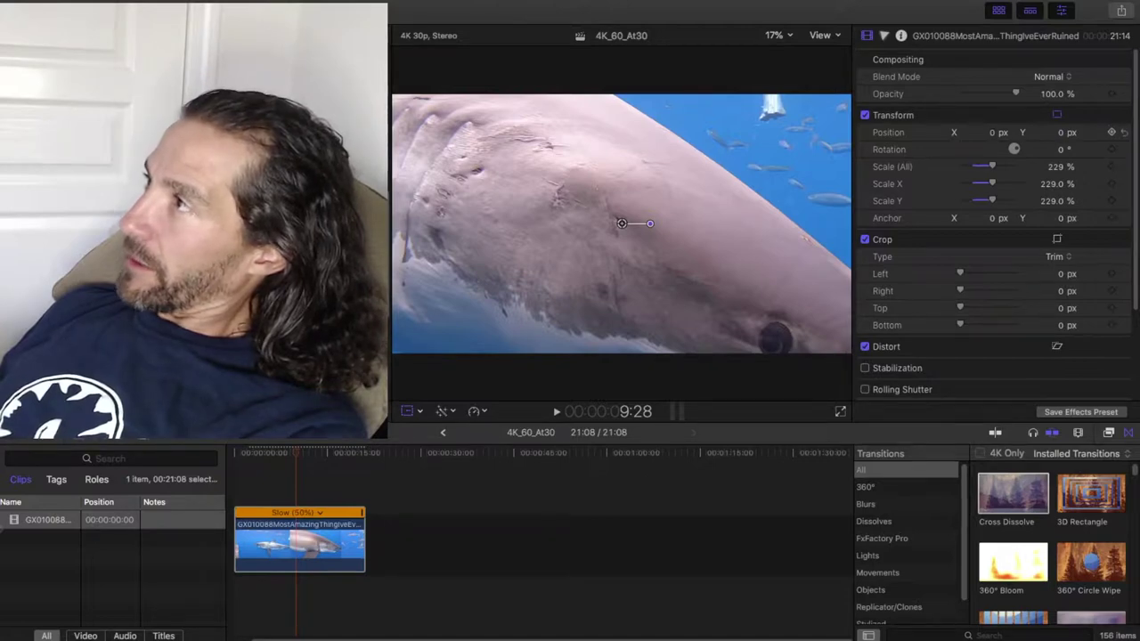
pyautogui.moveTo(621, 223); pyautogui.dragTo(474, 108)
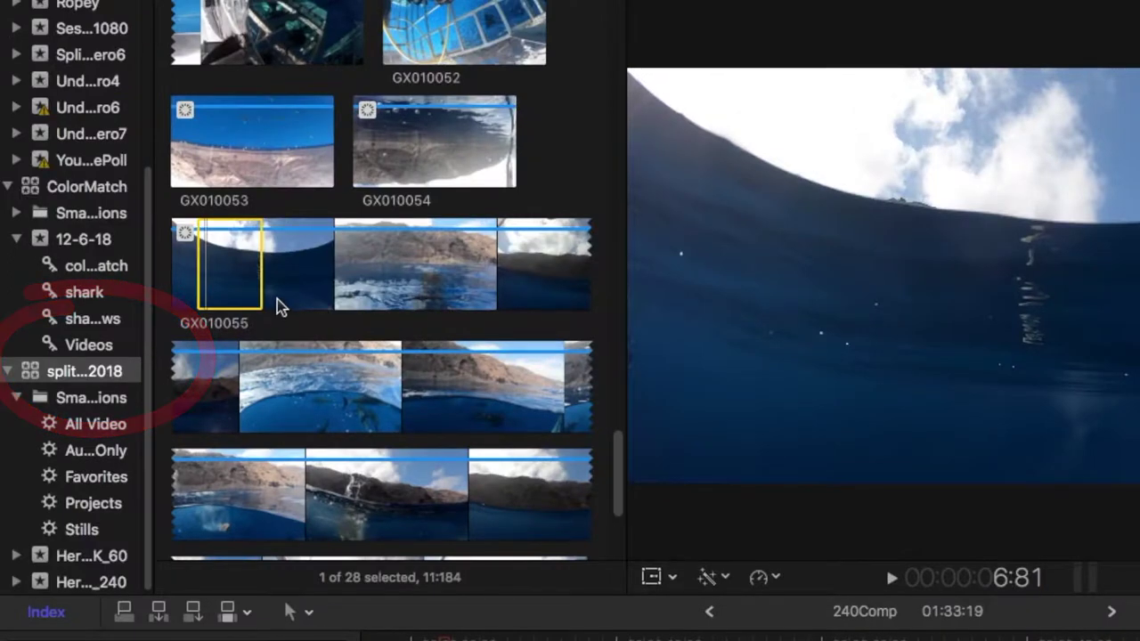
pyautogui.scroll(2, 351, 376)
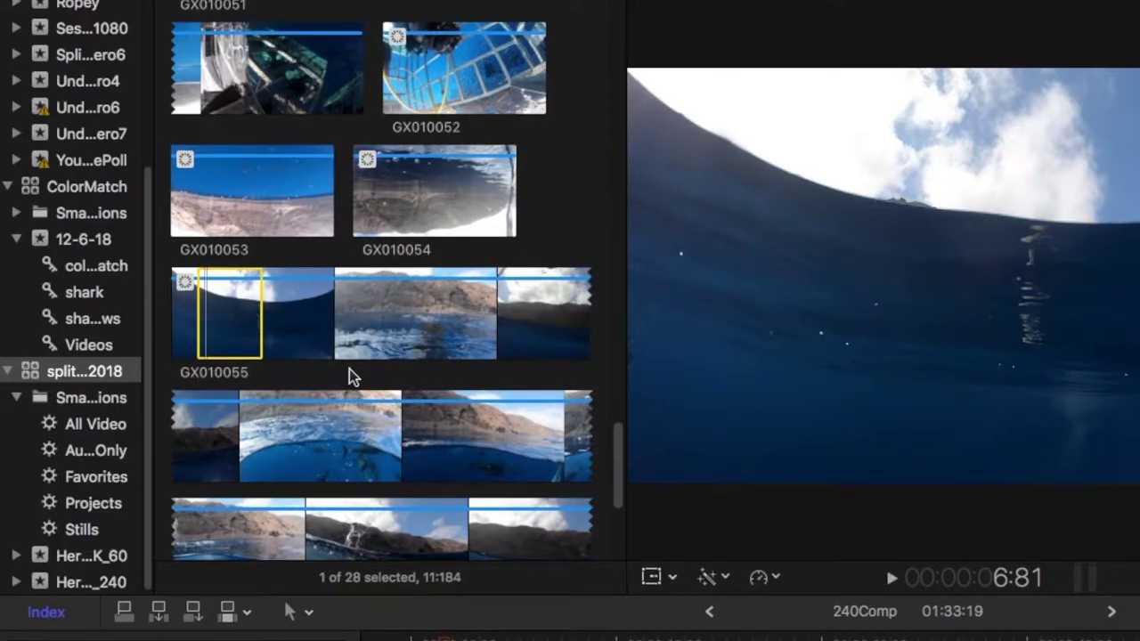
pyautogui.scroll(-3, 269, 361)
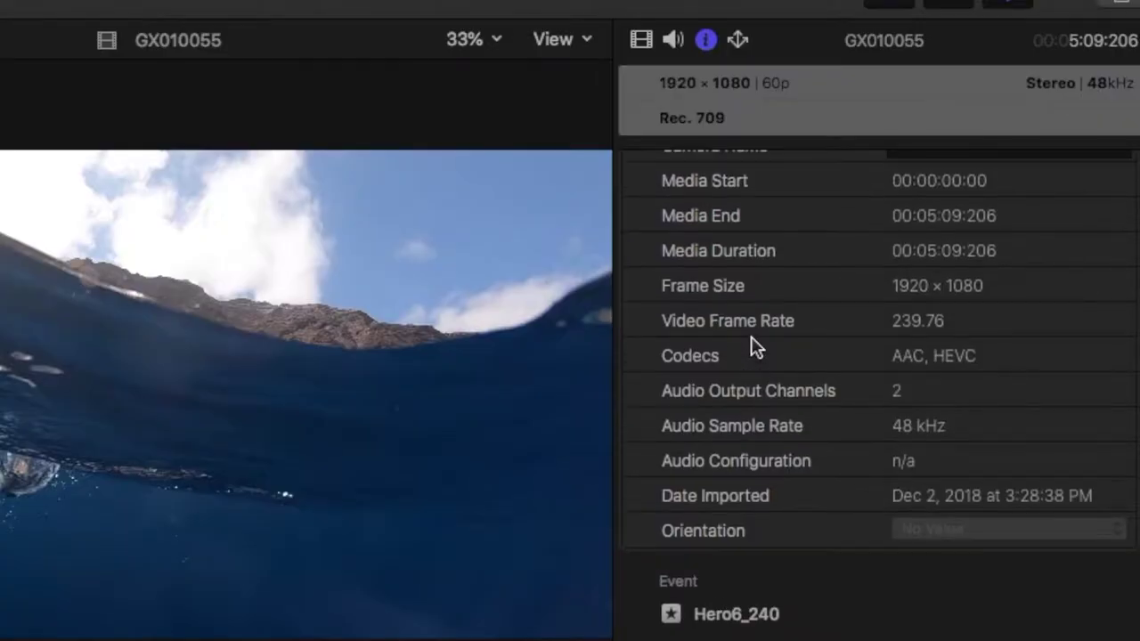
# Confirm the clip's 239.76 fps Video Frame Rate in the Info inspector, then start a new project.
pyautogui.scroll(1, 756, 347)
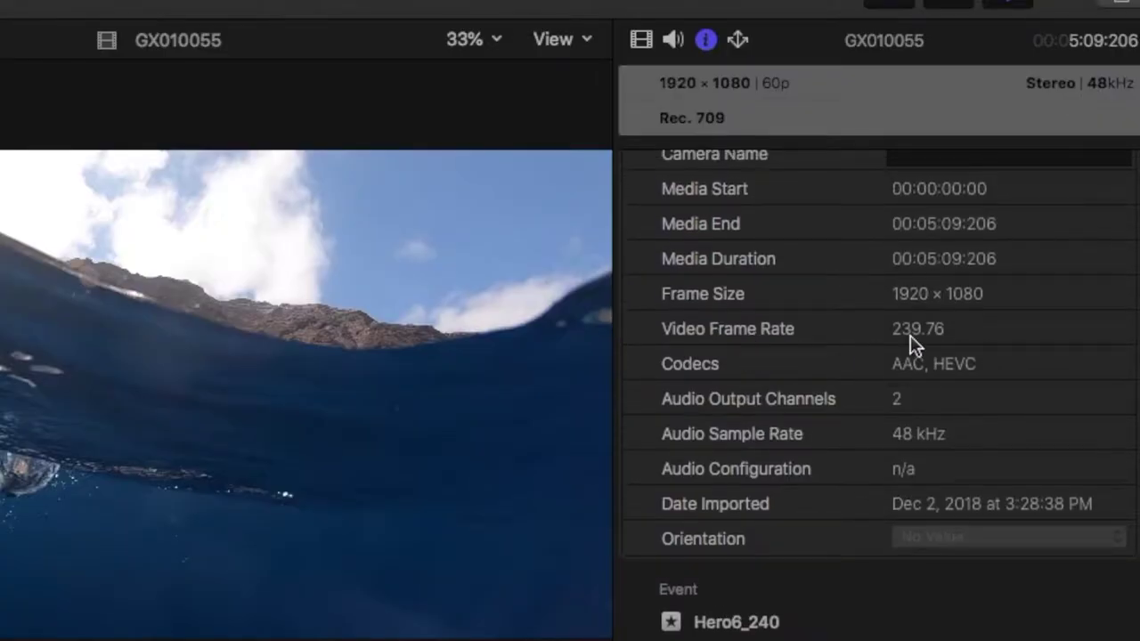
pyautogui.moveTo(900, 330); pyautogui.dragTo(1001, 333)
pyautogui.doubleClick(971, 329)
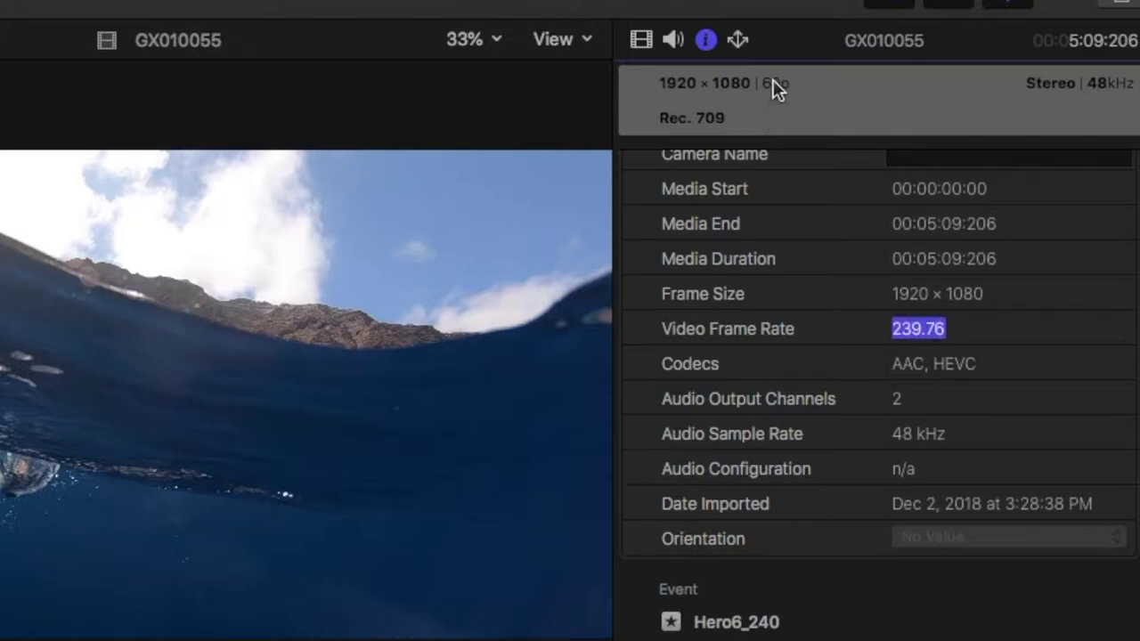
pyautogui.click(951, 339)
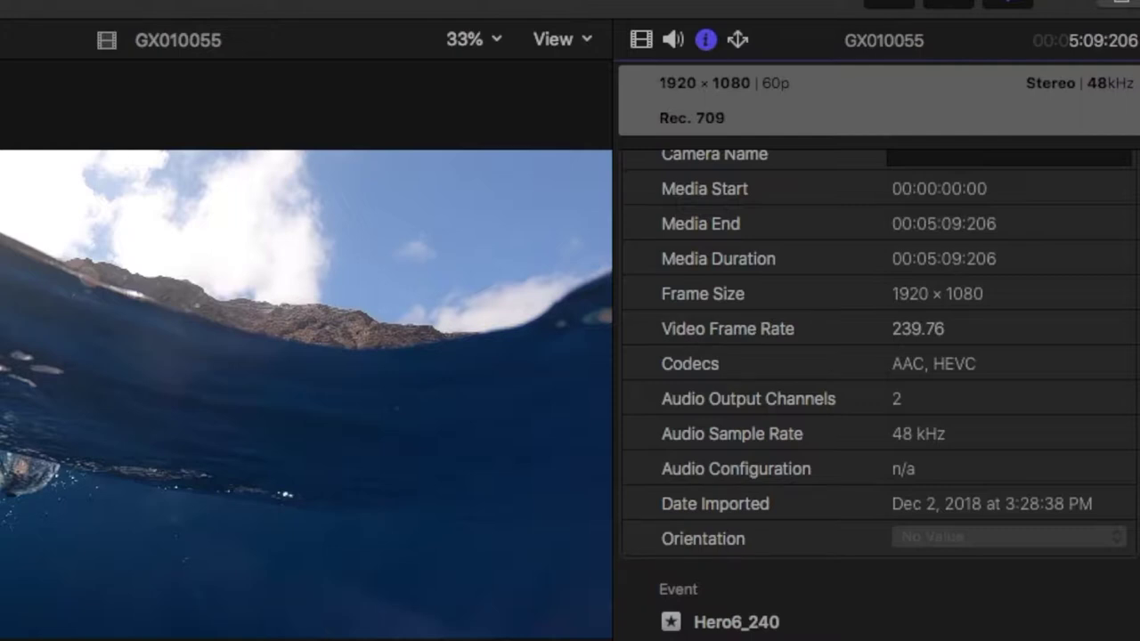
pyautogui.press('super+n')
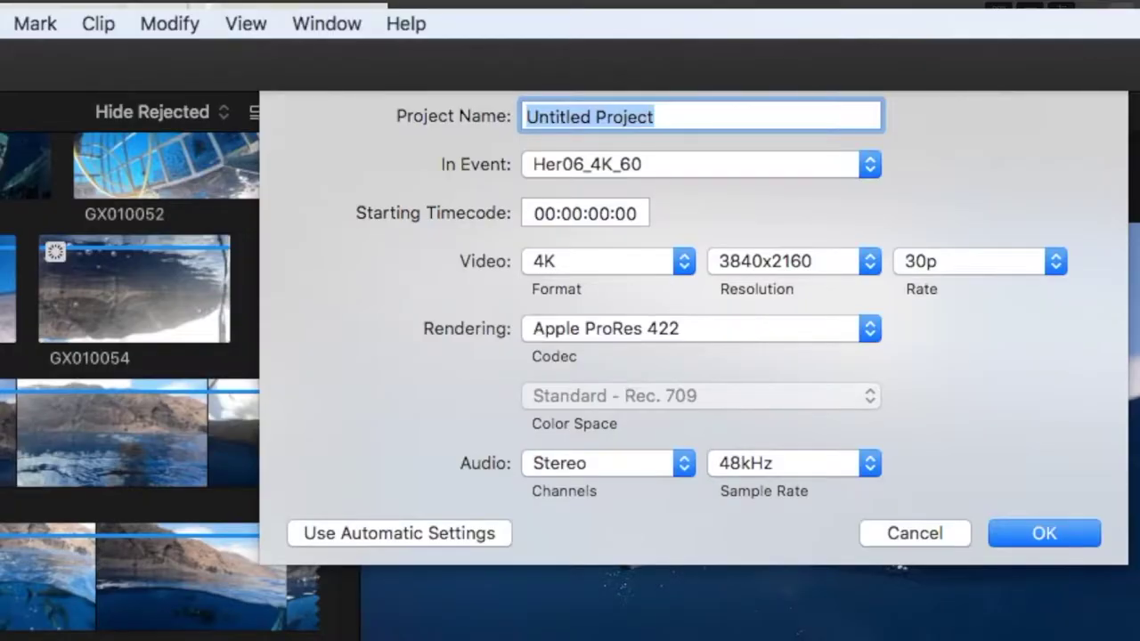
# Create project 1080_240_At30 with 1080p HD format at 30p.
pyautogui.write('1080')
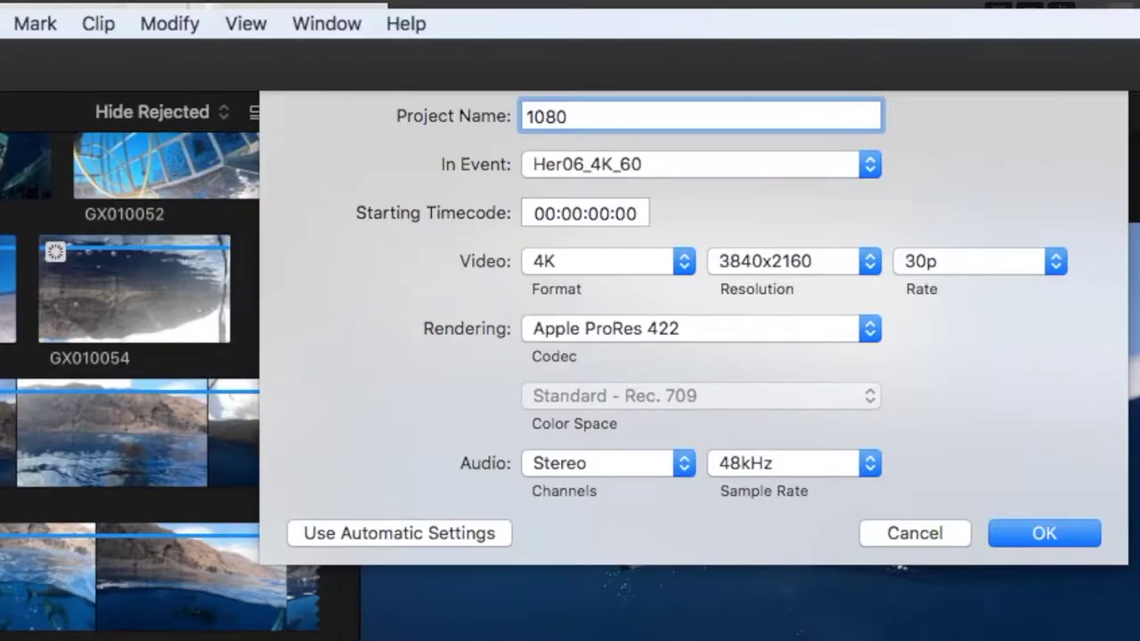
pyautogui.write('_240_At30')
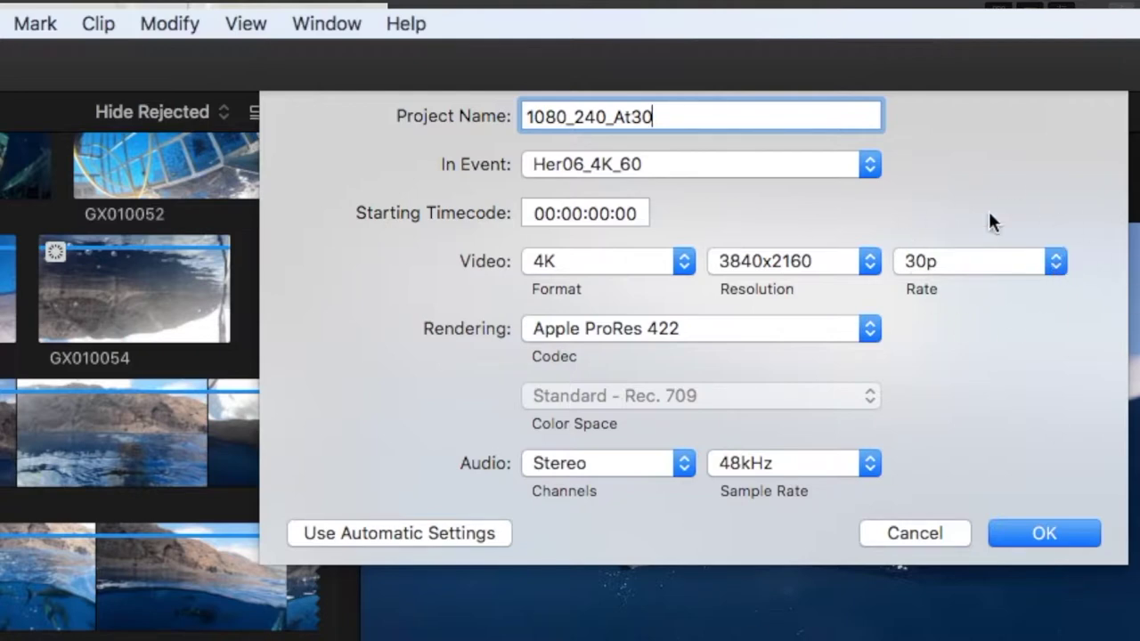
pyautogui.click(1054, 260)
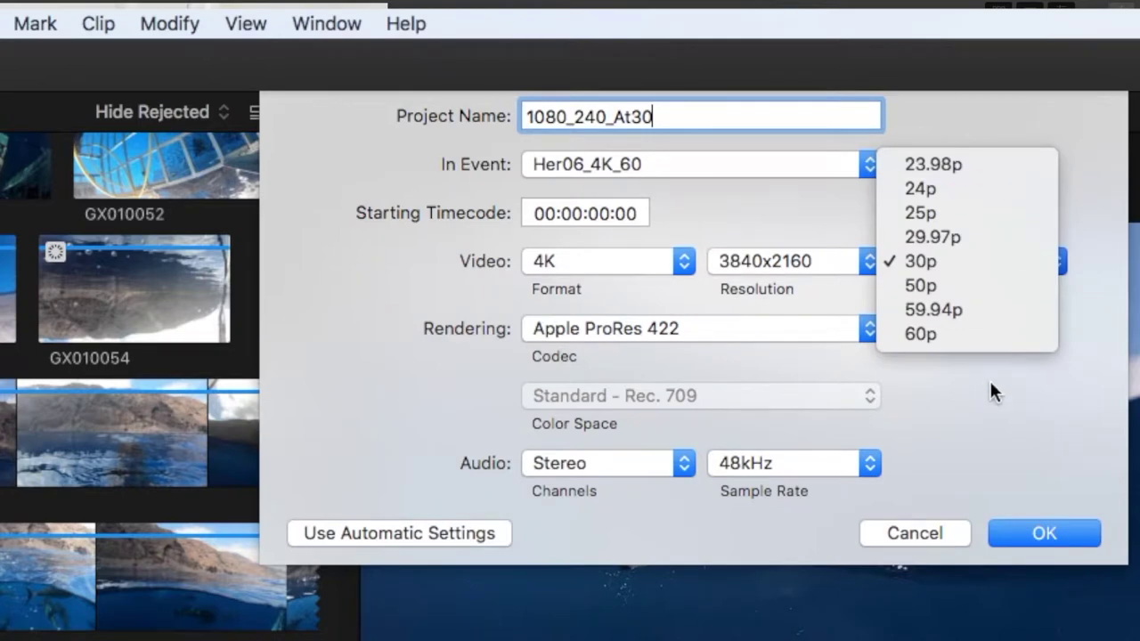
pyautogui.click(960, 266)
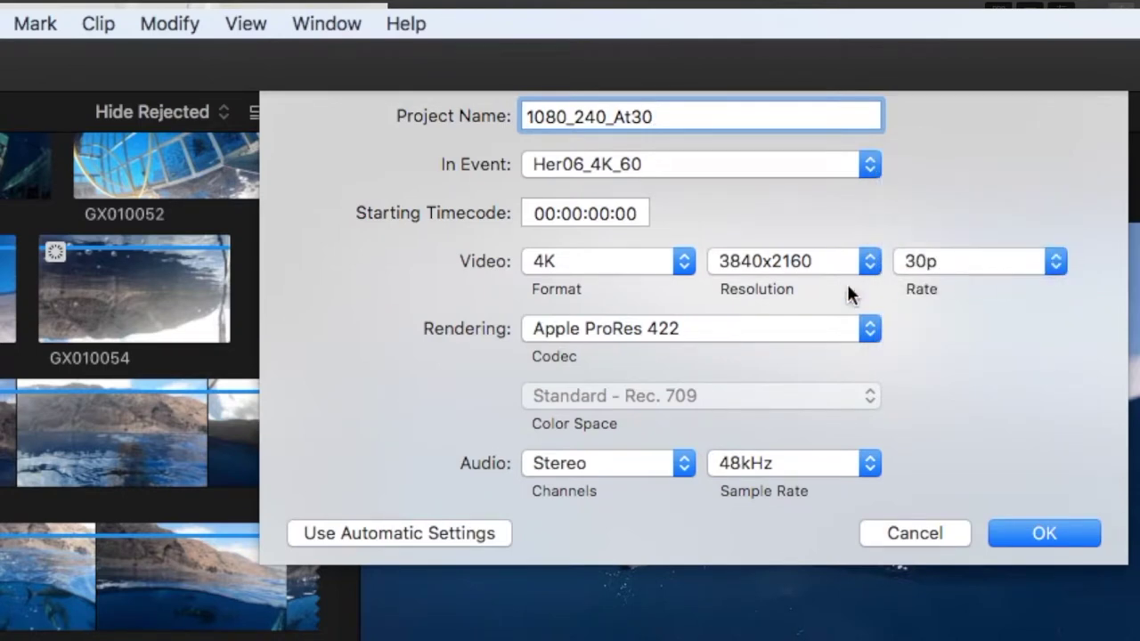
pyautogui.click(571, 262)
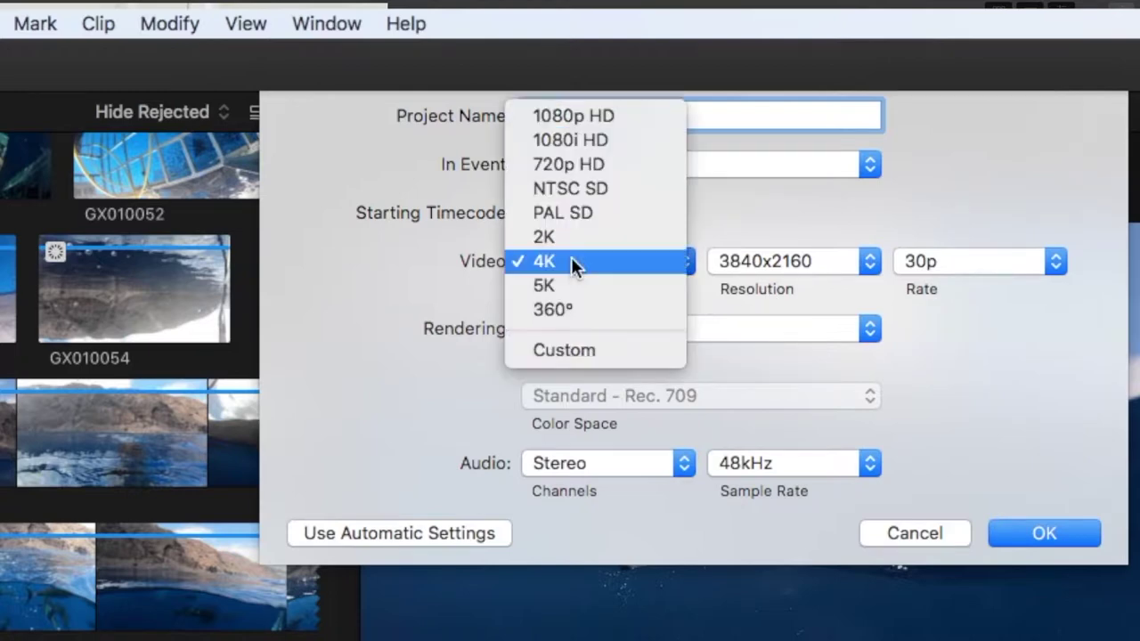
pyautogui.click(606, 117)
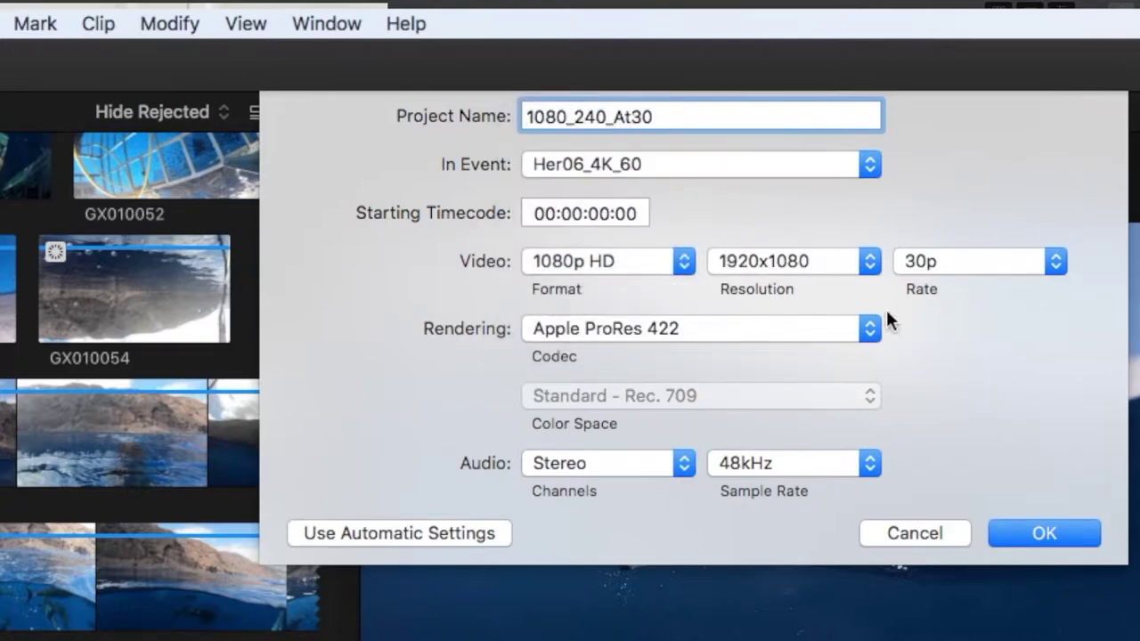
pyautogui.click(1041, 534)
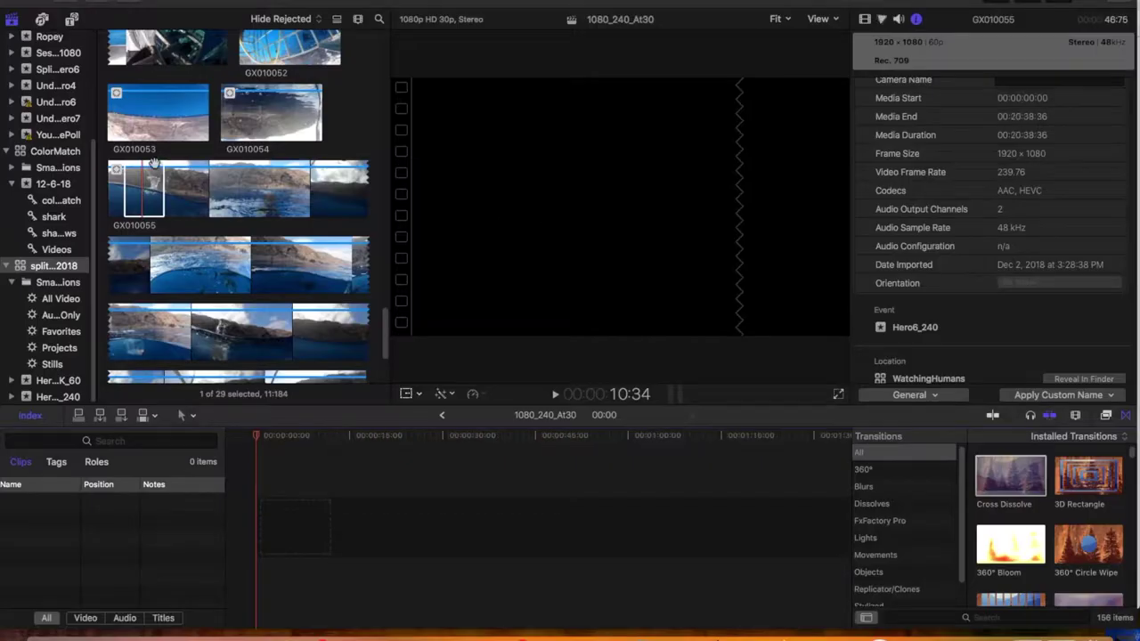
# Add GX010055 to the 1080_240_At30 timeline and preview it full screen.
pyautogui.moveTo(154, 163); pyautogui.dragTo(293, 521)
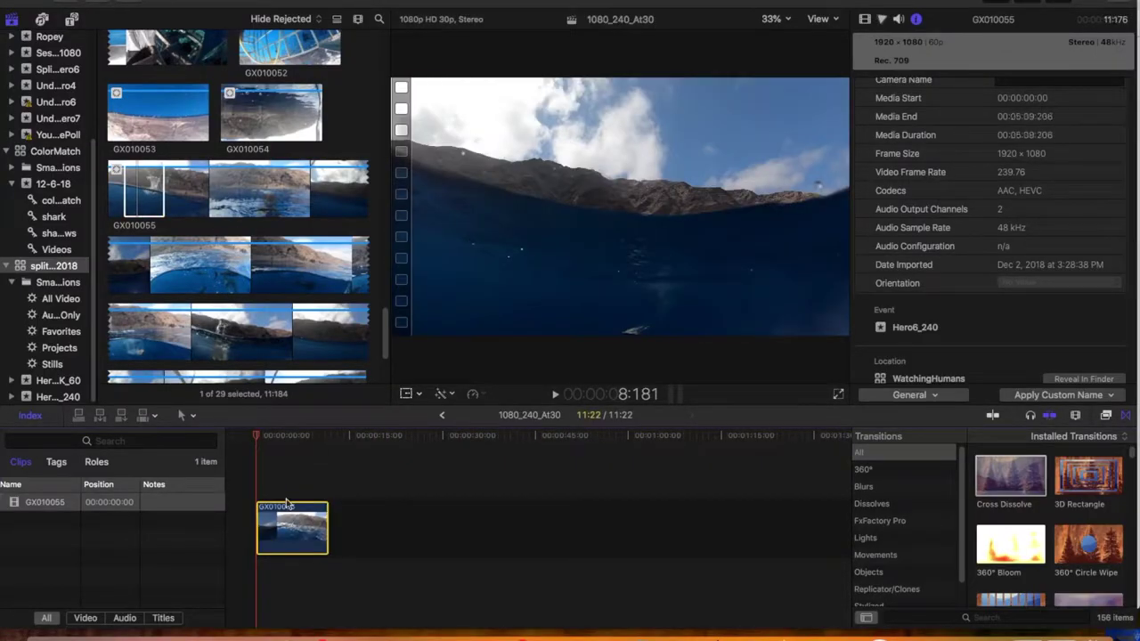
pyautogui.click(257, 437)
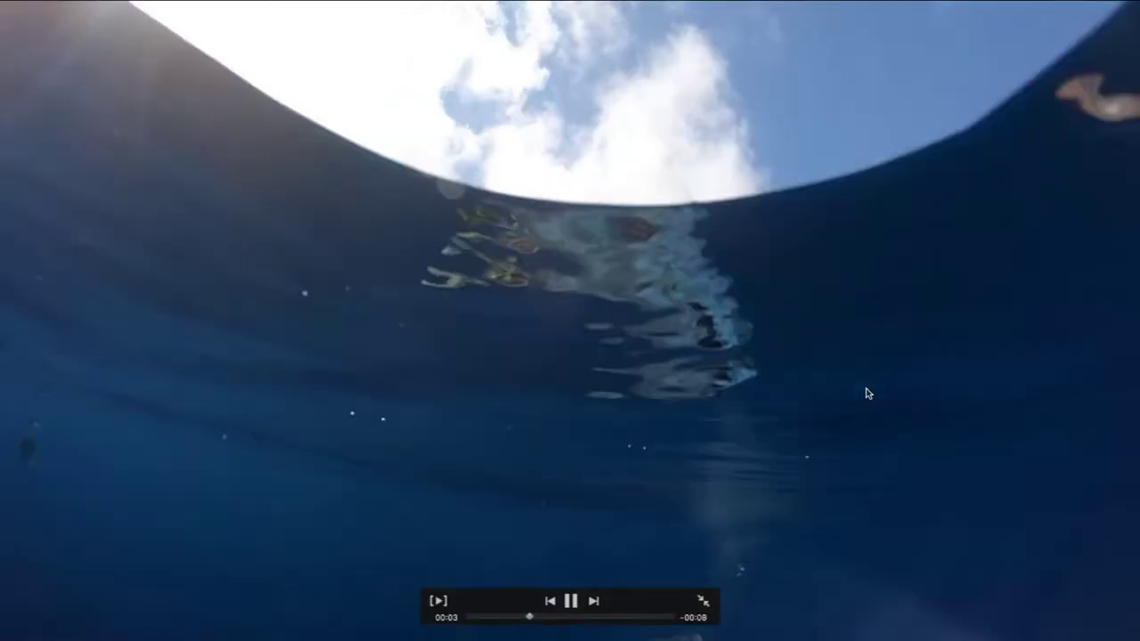
pyautogui.press('Escape')
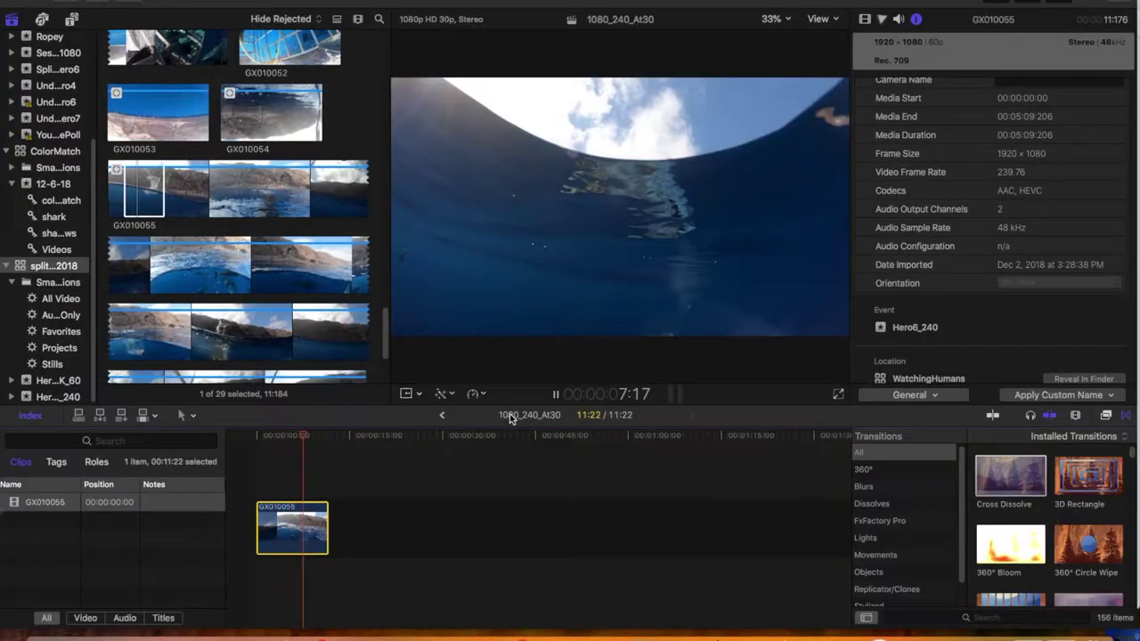
# Move the playhead to 5:29 and open the Retime speed options for GX010055.
pyautogui.click(477, 393)
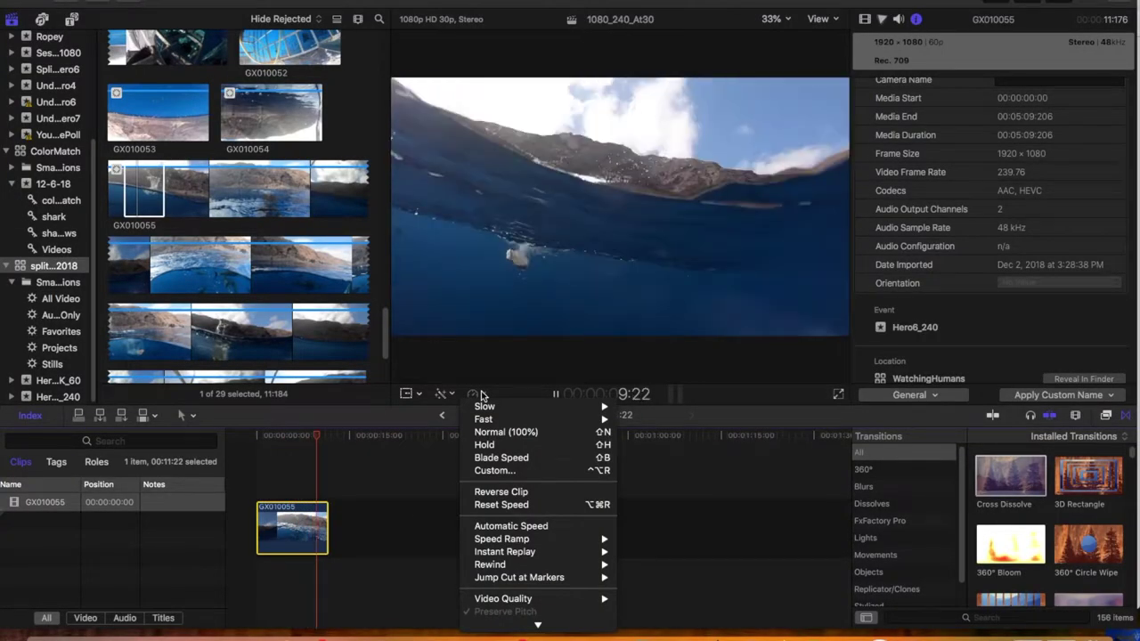
pyautogui.click(479, 396)
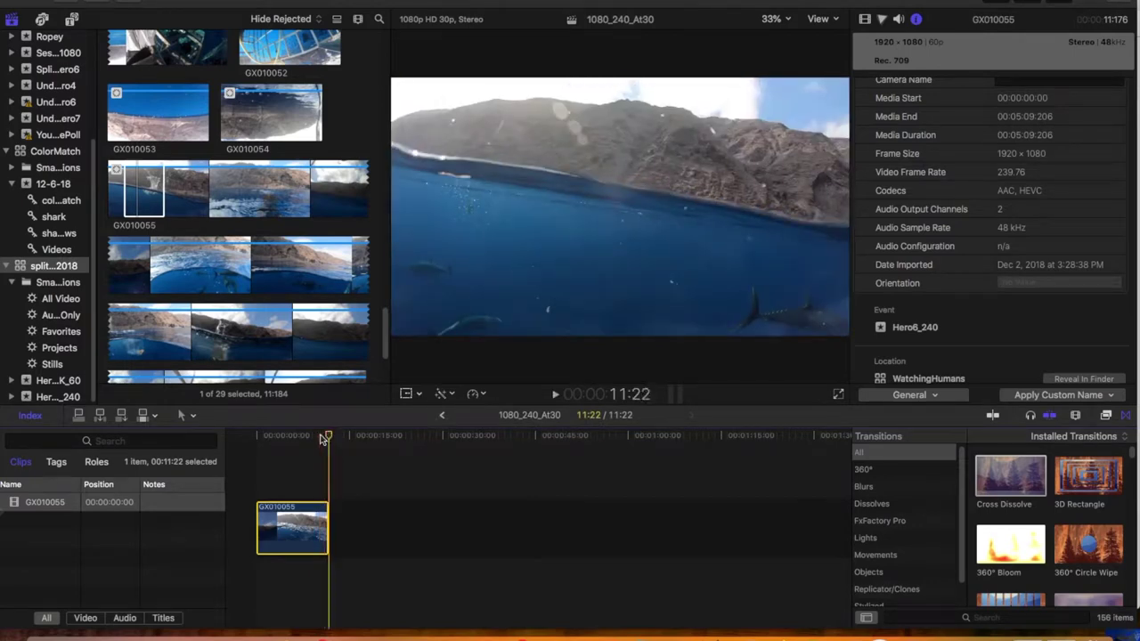
pyautogui.click(293, 436)
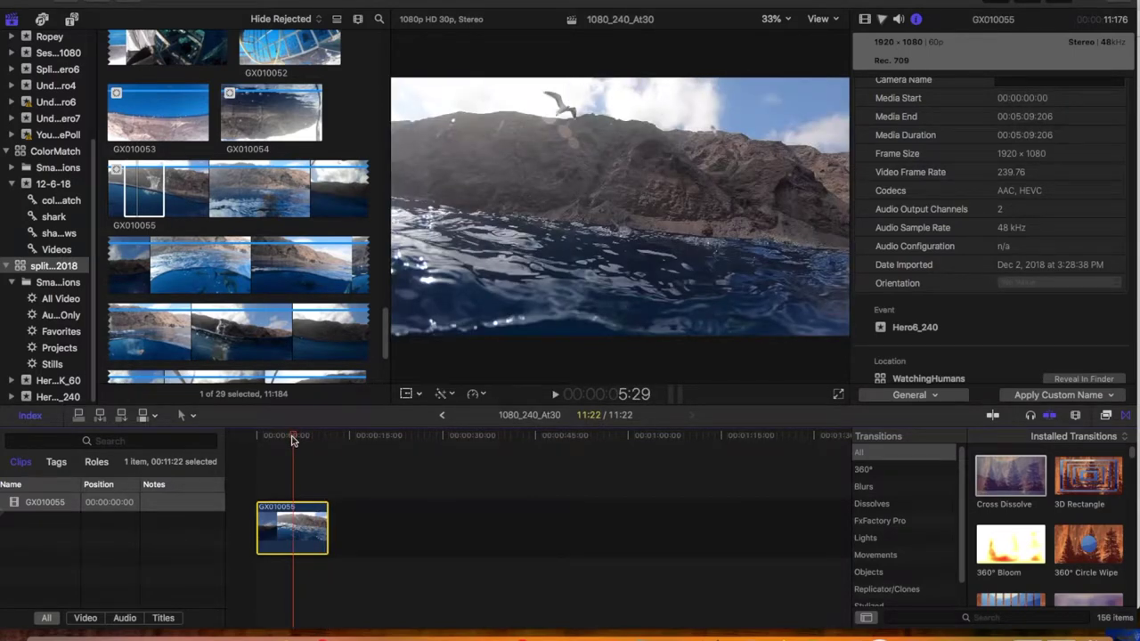
pyautogui.click(478, 394)
pyautogui.moveTo(483, 410)
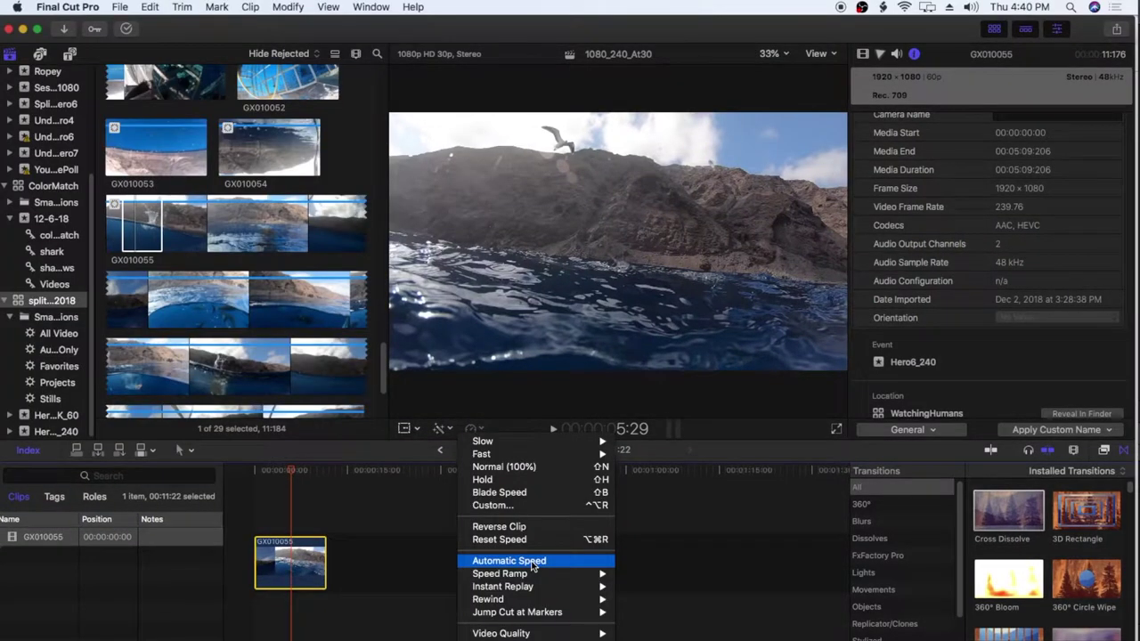
# Apply Automatic Speed to GX010055, slowing it to 13%, and return the playhead to the start.
pyautogui.click(533, 563)
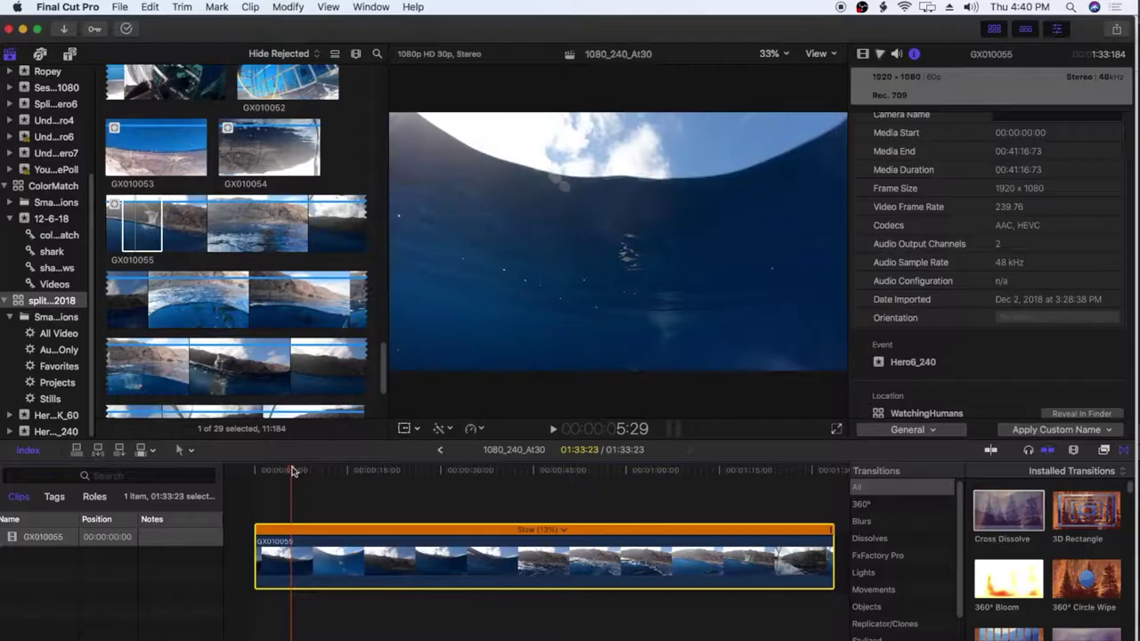
pyautogui.moveTo(292, 472); pyautogui.dragTo(254, 475)
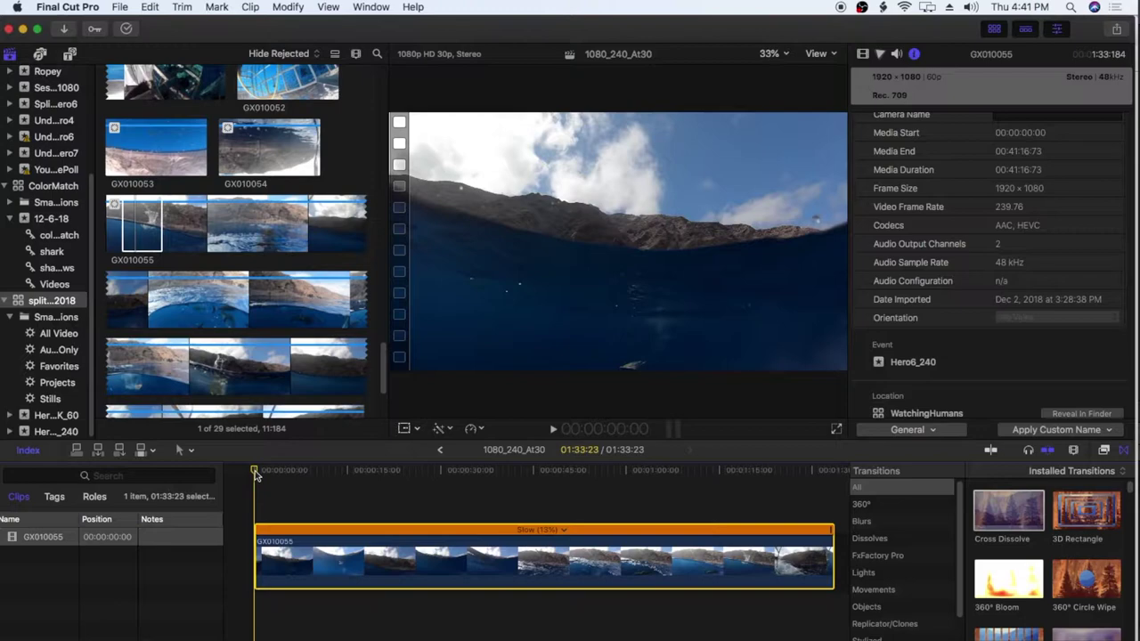
# Play the slowed clip full screen in the viewer.
pyautogui.click(836, 429)
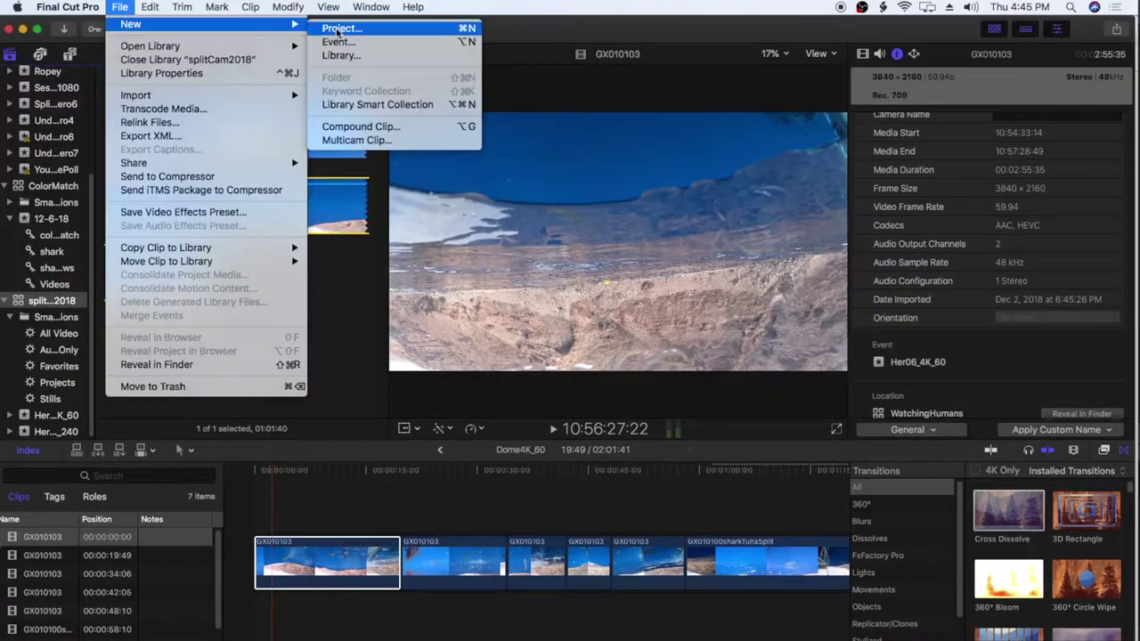
# Create project Dome_4K_60AT30 with the 4K 3840x2160 30p format.
pyautogui.press('Return')
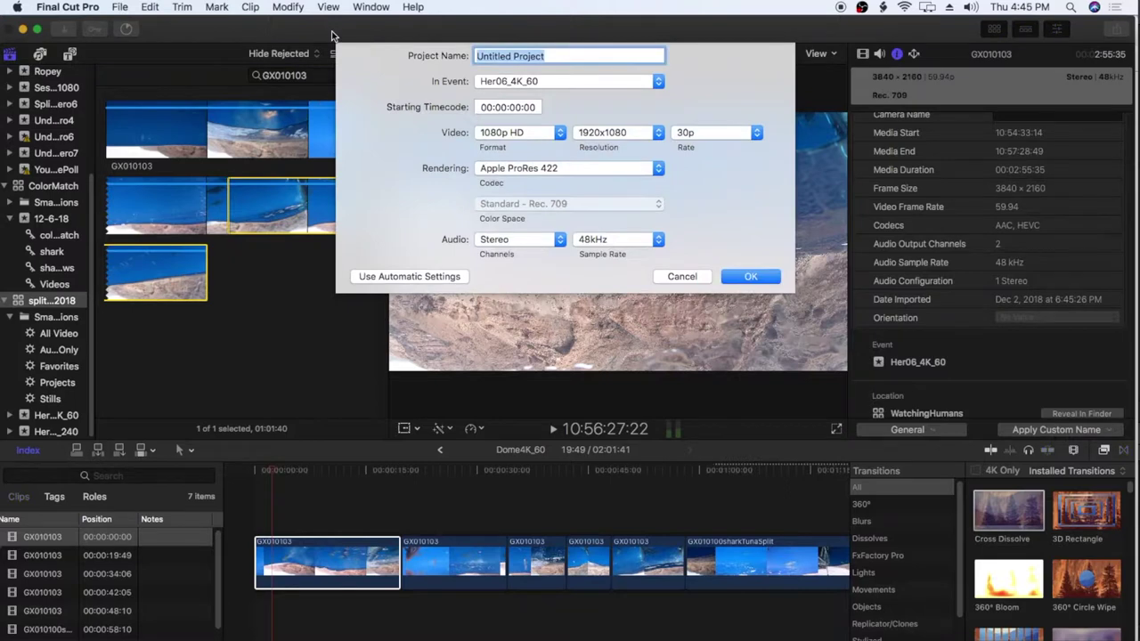
pyautogui.write('Dome_4K_60AT30')
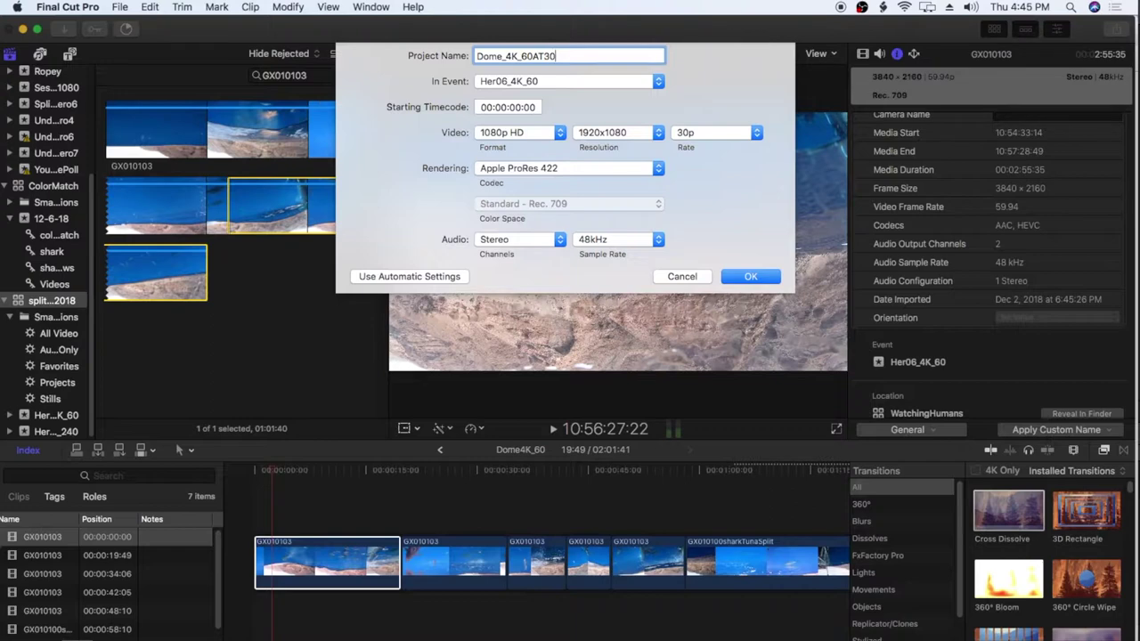
pyautogui.click(519, 134)
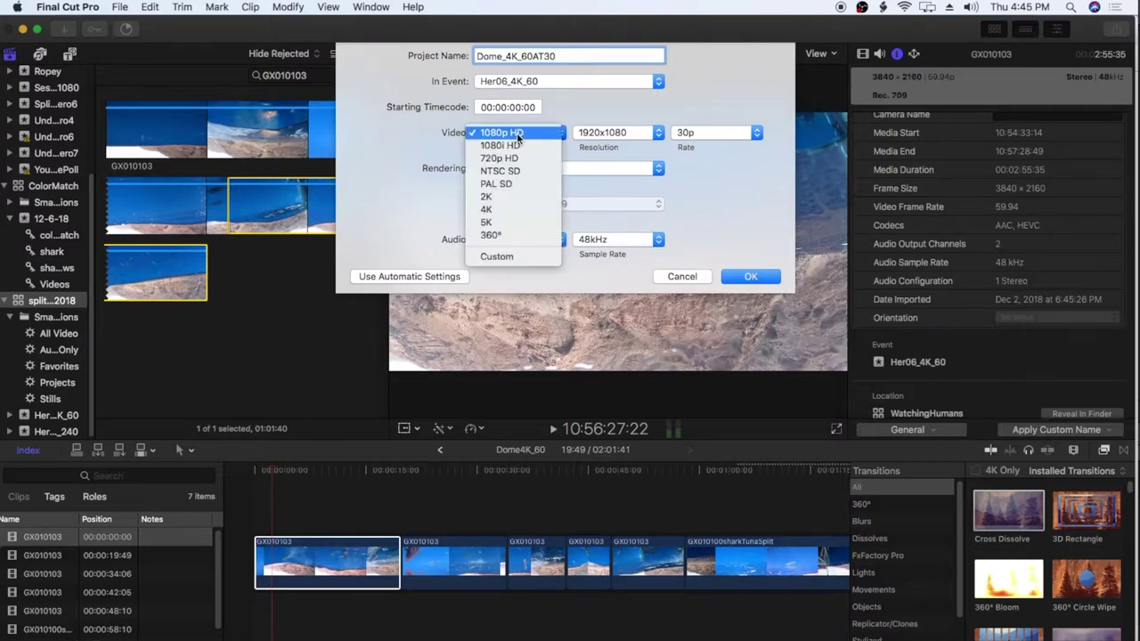
pyautogui.click(506, 210)
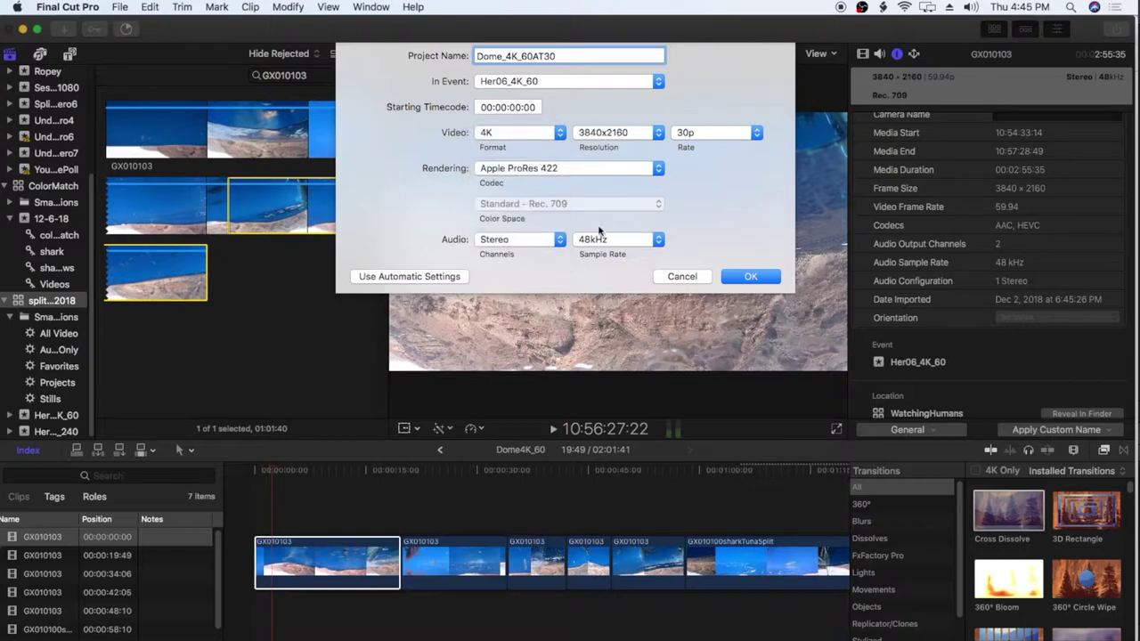
pyautogui.click(751, 277)
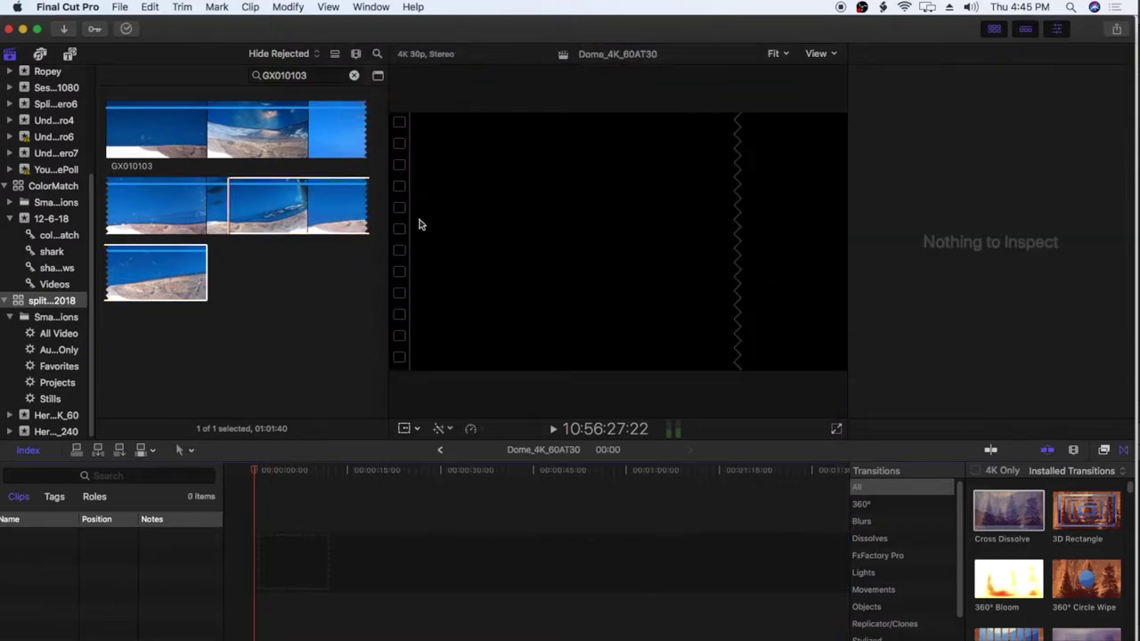
# Add GX010103 to the empty timeline and trim its end to 18:01.
pyautogui.moveTo(239, 210); pyautogui.dragTo(285, 558)
pyautogui.moveTo(633, 563); pyautogui.dragTo(360, 561)
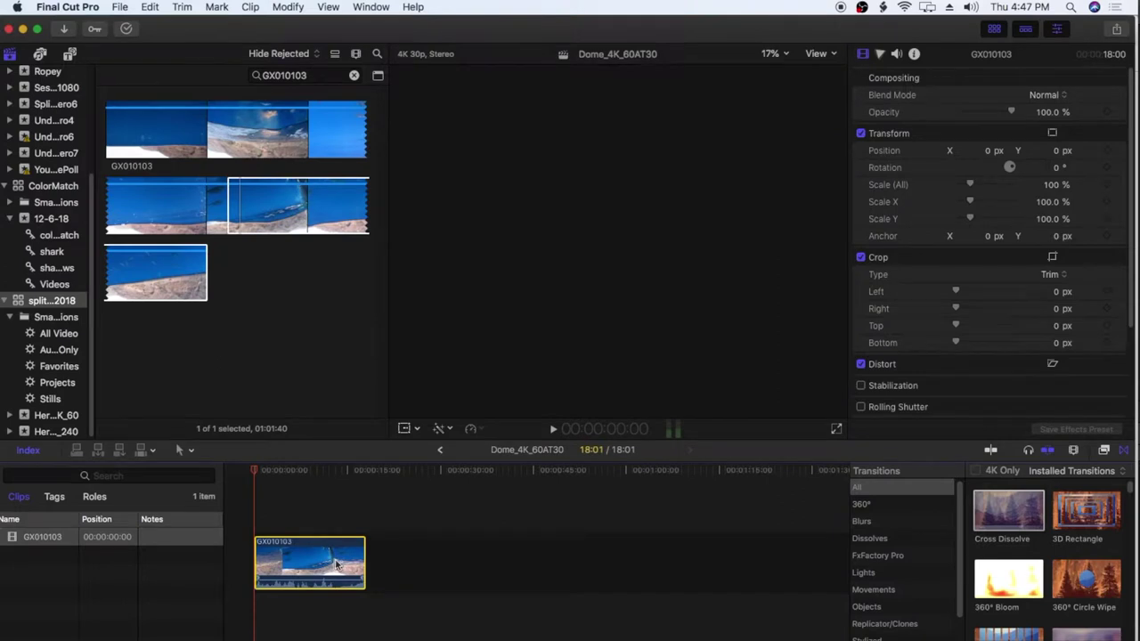
pyautogui.rightClick(337, 565)
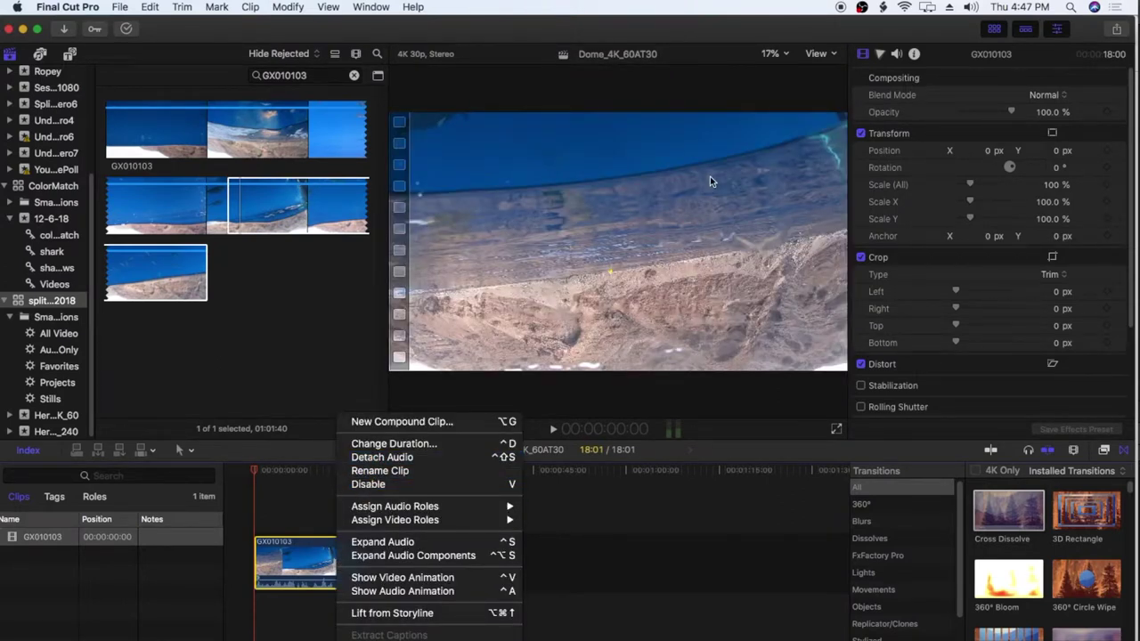
pyautogui.click(897, 56)
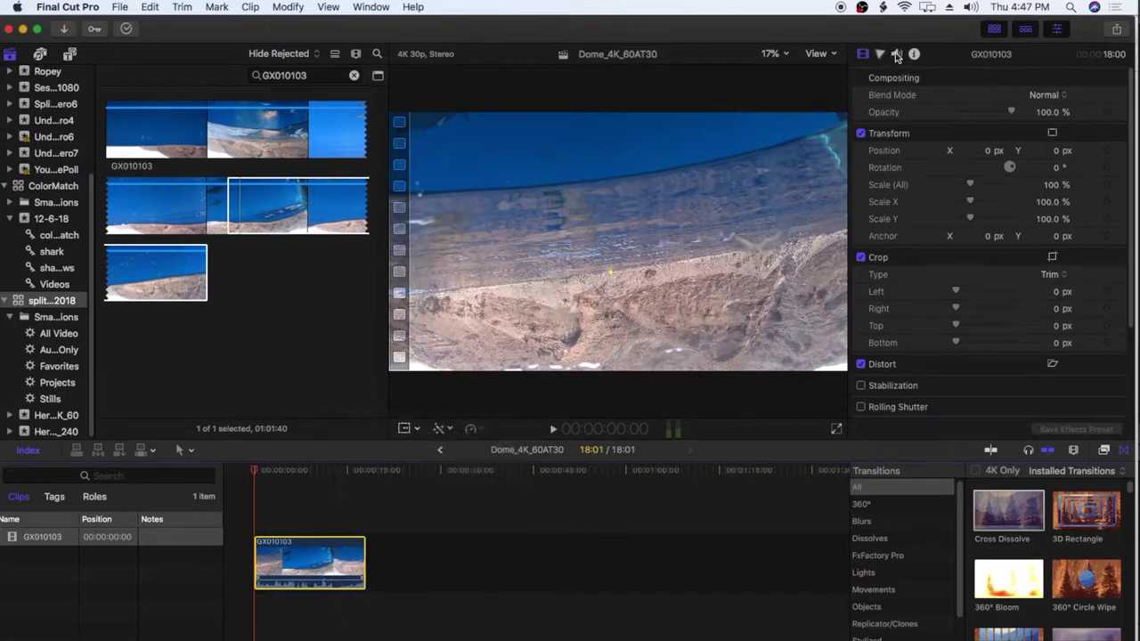
# Switch off the clip's Dialogue-1 audio component in the Audio inspector.
pyautogui.click(897, 55)
pyautogui.click(862, 300)
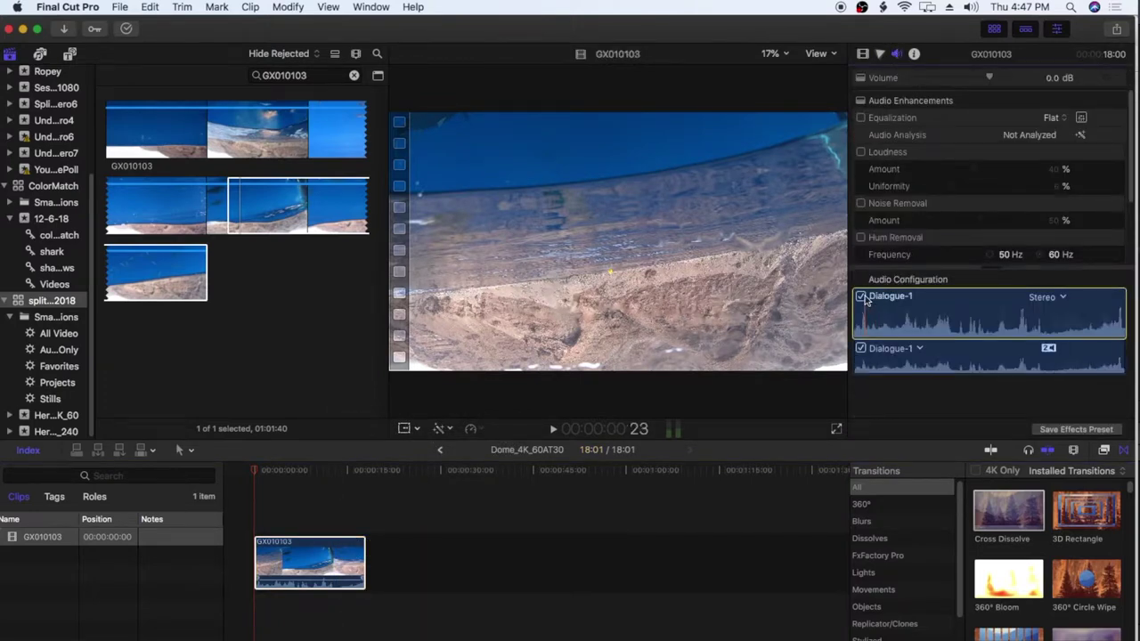
pyautogui.click(862, 296)
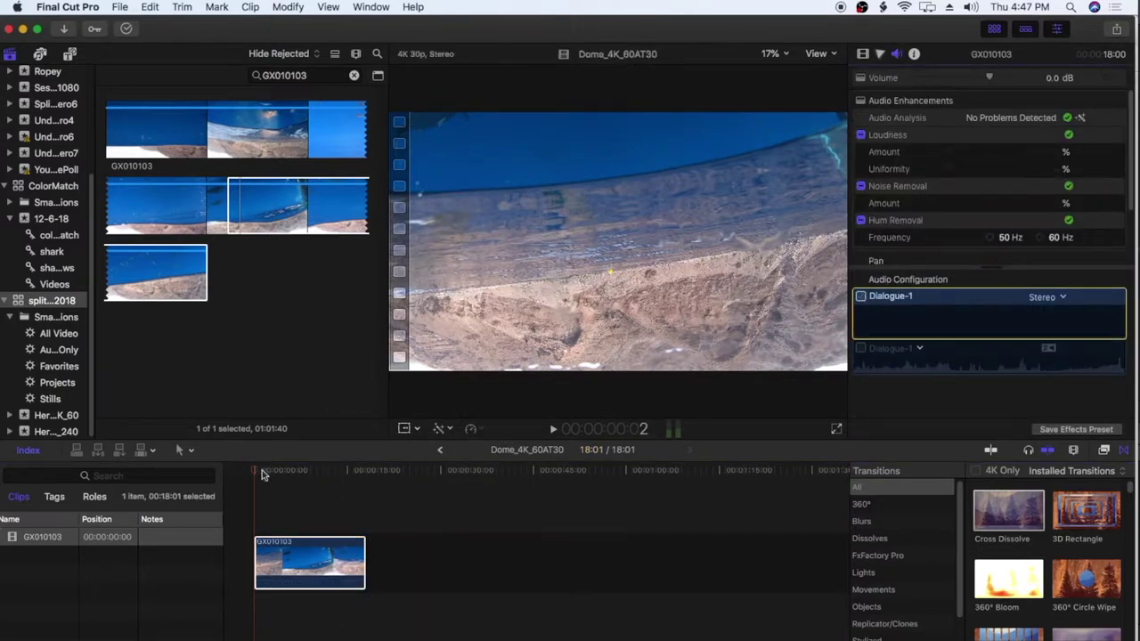
pyautogui.click(862, 55)
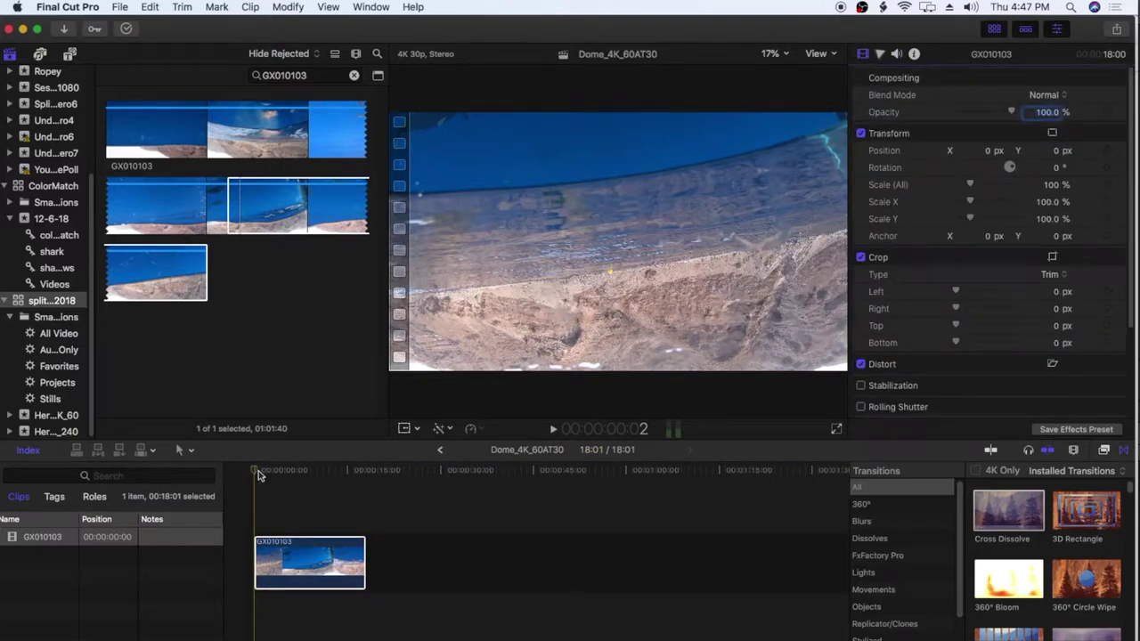
# Set the GX010103 clip's Rotation to 180° so the footage is upright.
pyautogui.moveTo(265, 473); pyautogui.dragTo(307, 473)
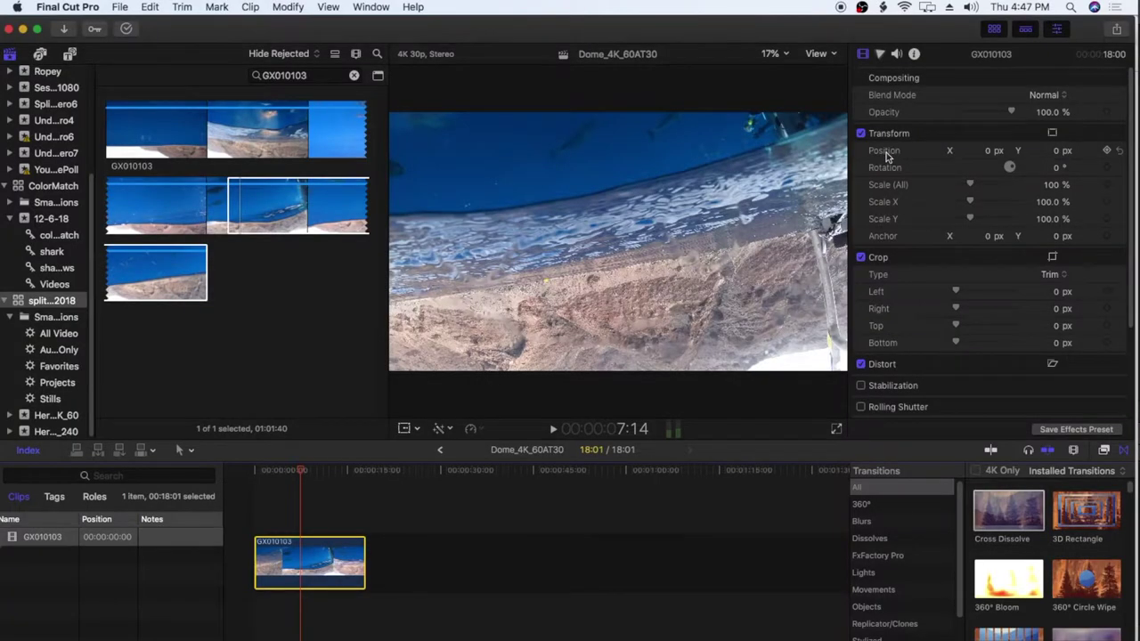
pyautogui.click(1058, 168)
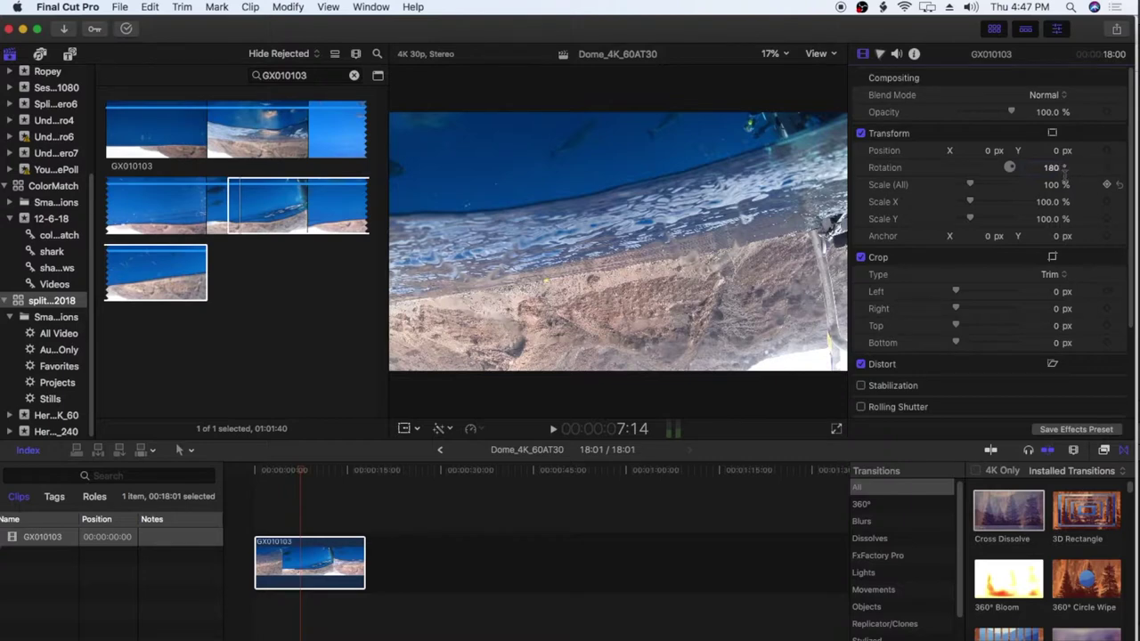
pyautogui.press('Tab')
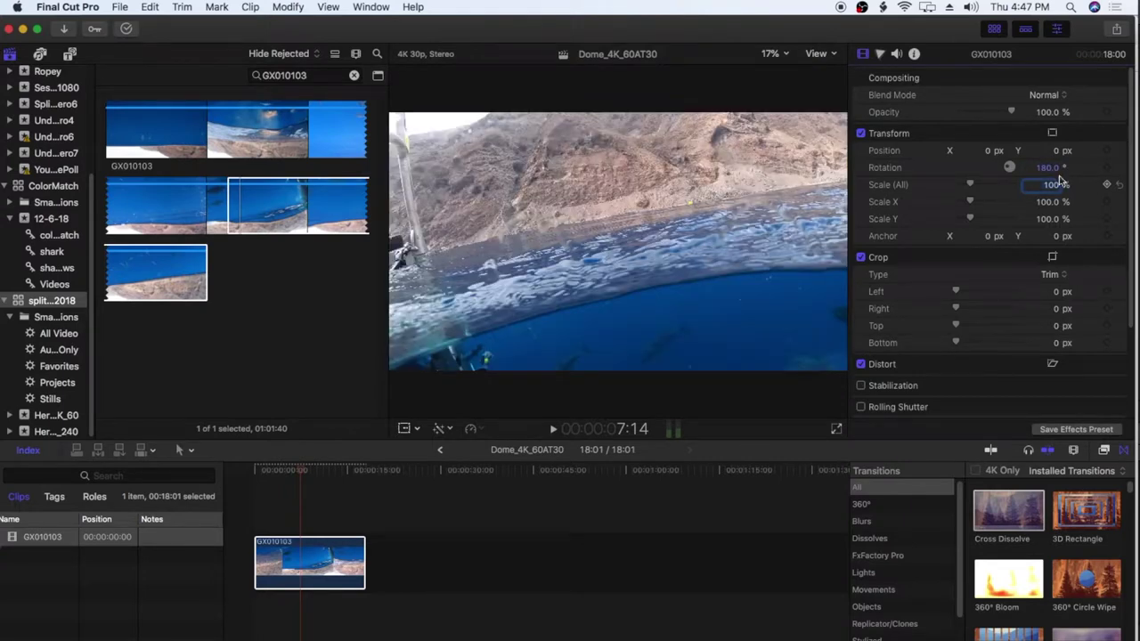
pyautogui.click(228, 481)
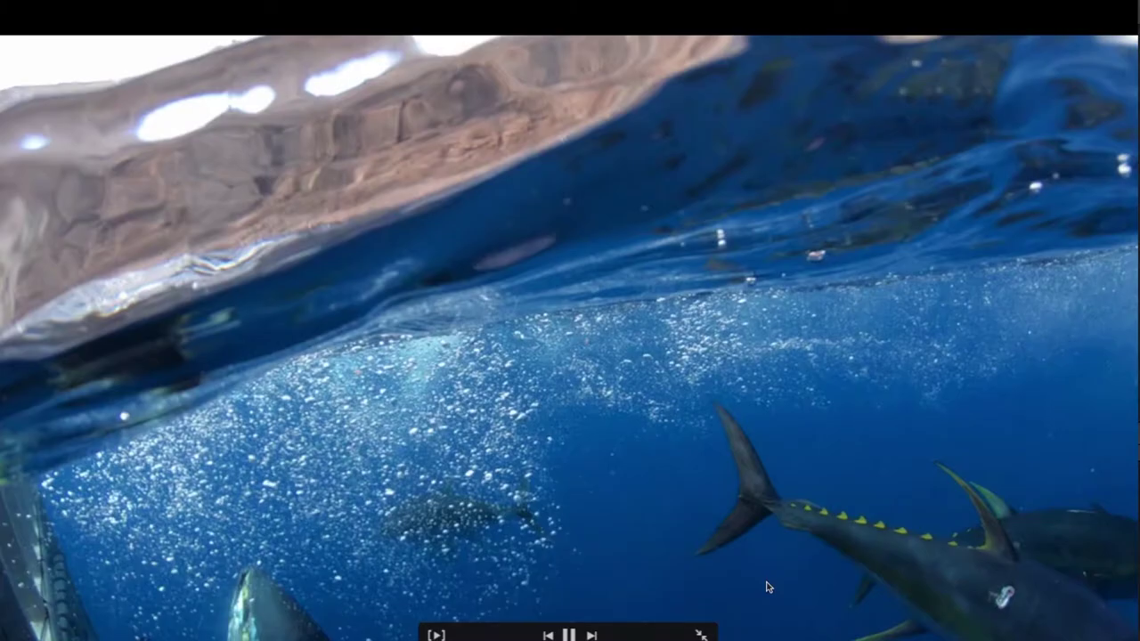
# Exit full screen and briefly play the clip from around 12:09.
pyautogui.press('Escape')
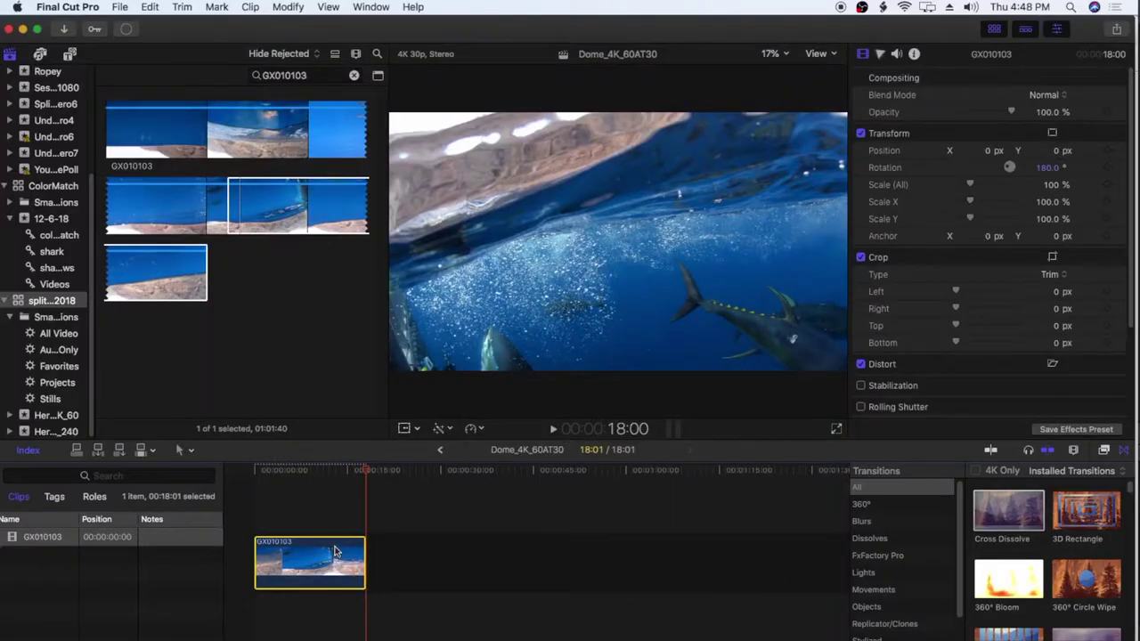
pyautogui.click(331, 472)
pyautogui.press('space')
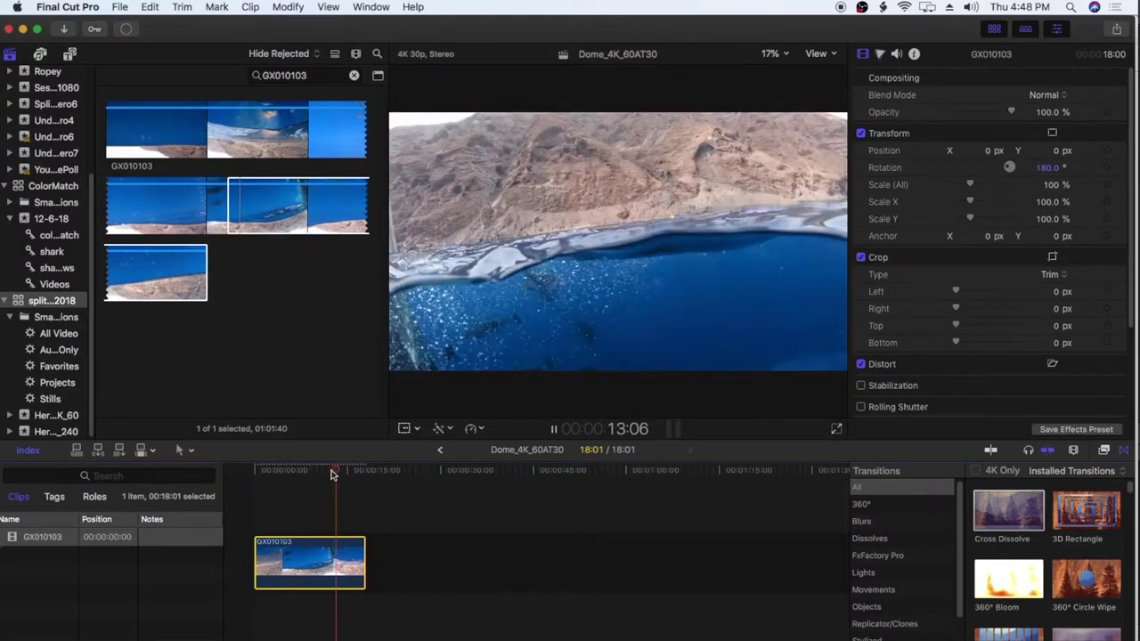
pyautogui.press('space')
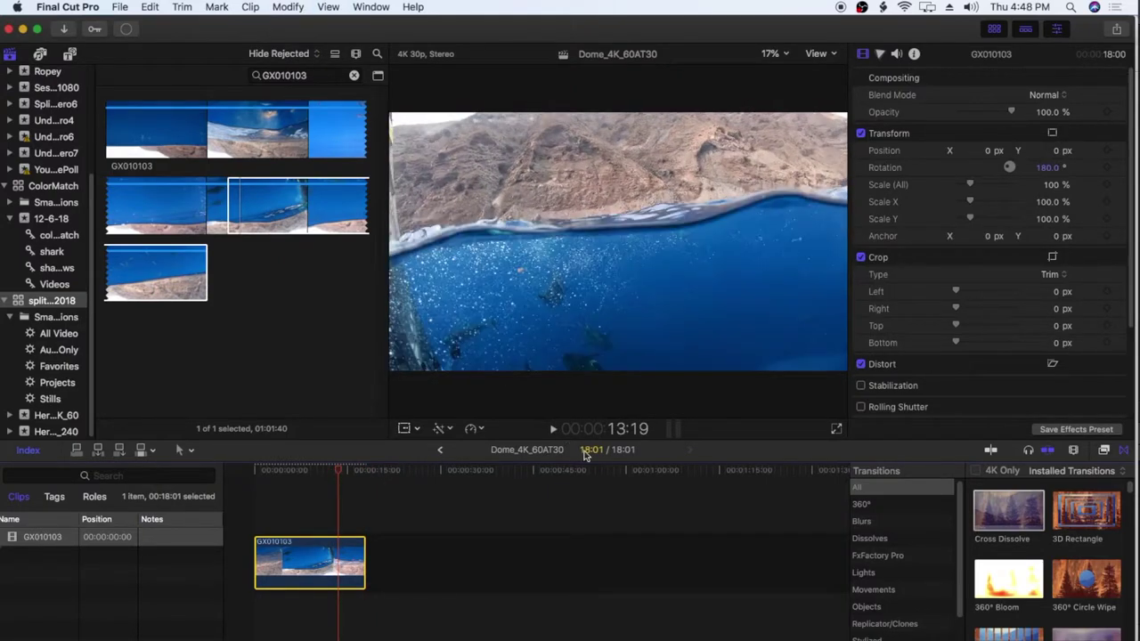
# Slow the clip to 50% with Automatic Speed and play it full screen from the start.
pyautogui.click(479, 430)
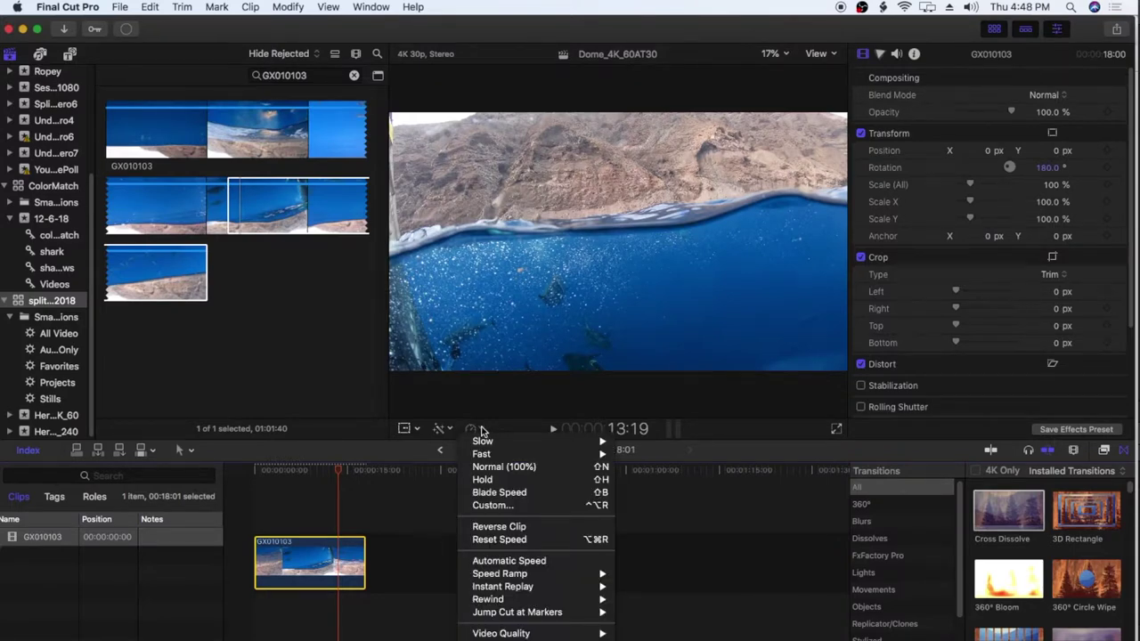
pyautogui.click(505, 562)
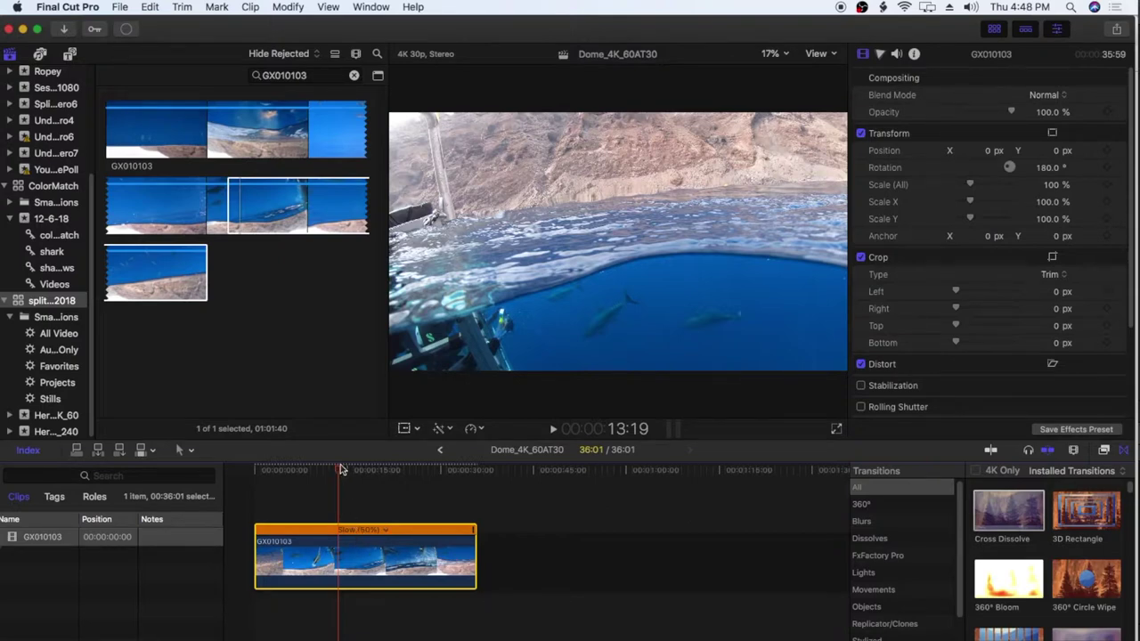
pyautogui.press('Home')
pyautogui.click(836, 429)
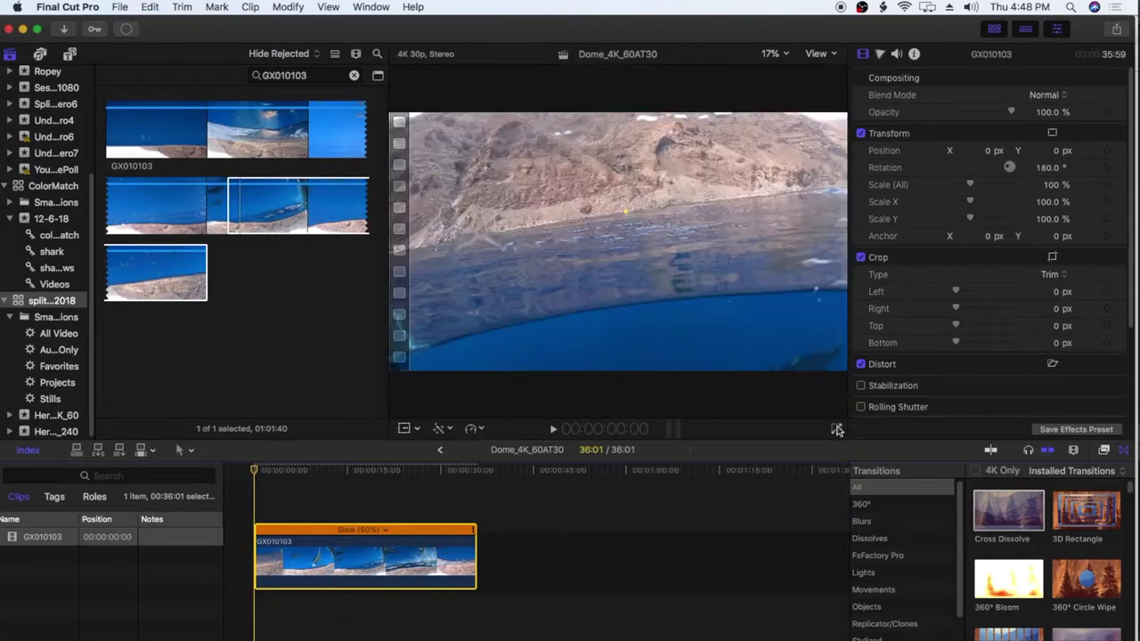
pyautogui.press('space')
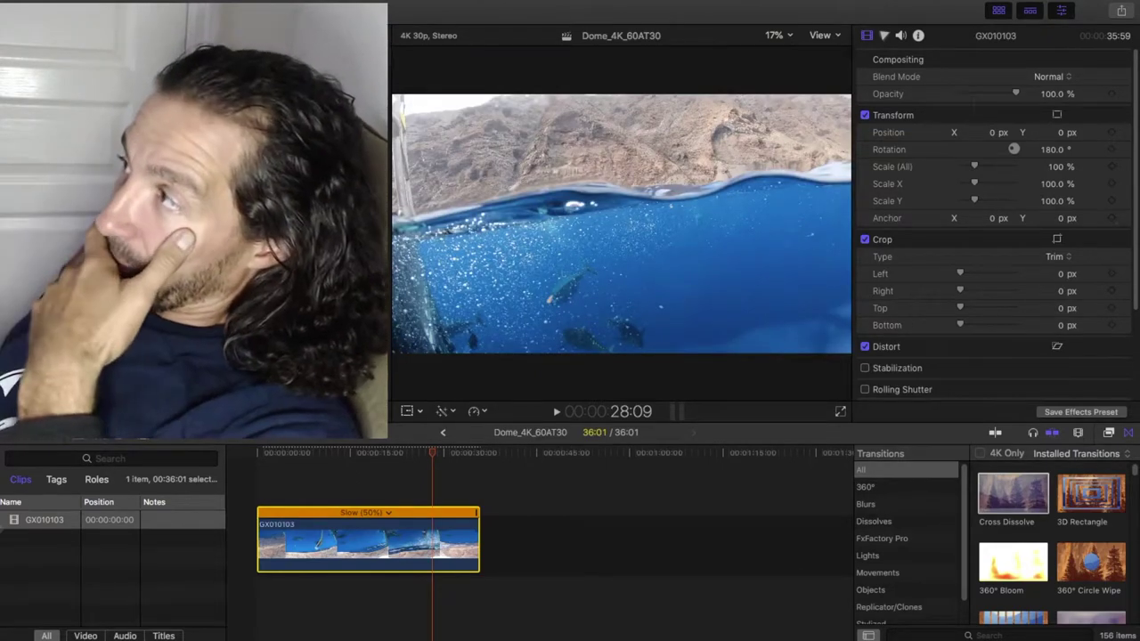
pyautogui.scroll(-2, 993, 223)
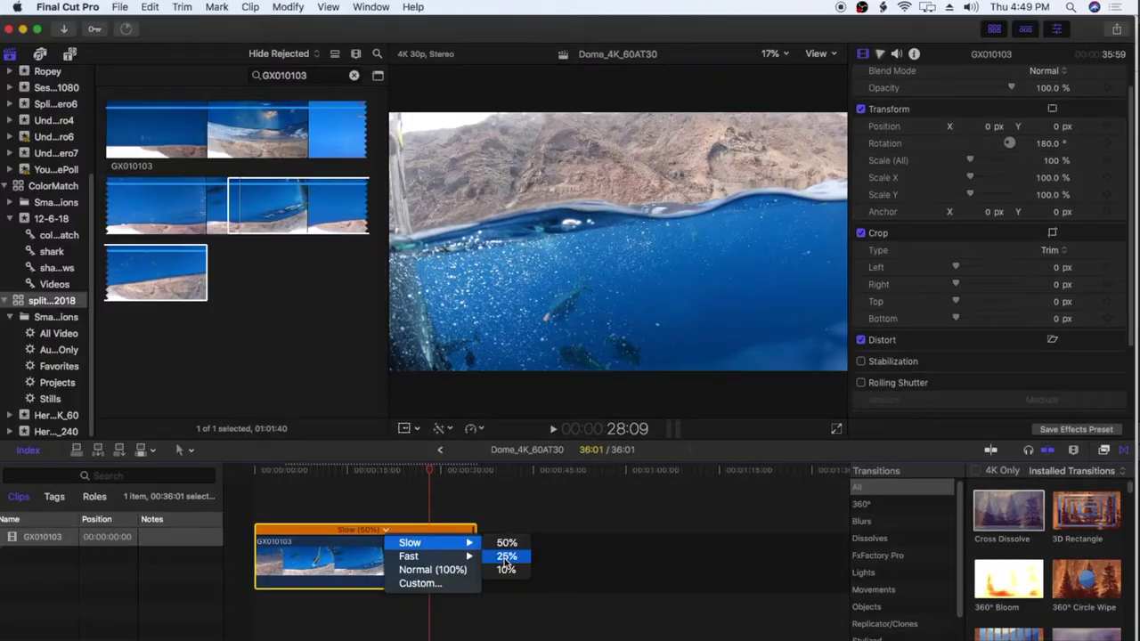
# Slow GX010103 to 25% and play it full screen.
pyautogui.click(506, 558)
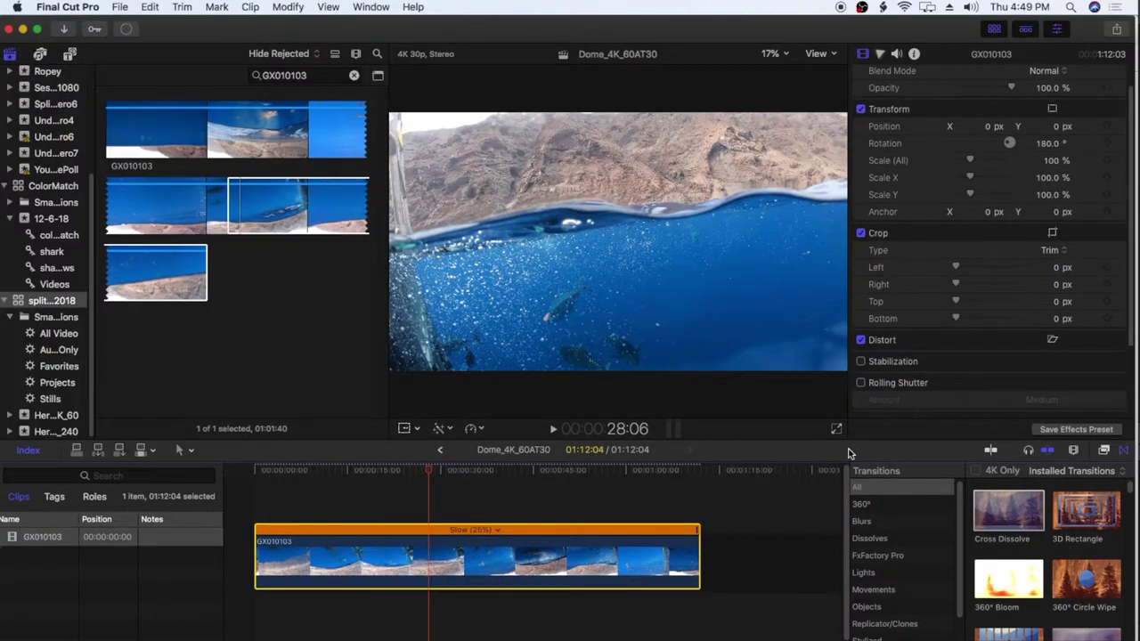
pyautogui.click(837, 431)
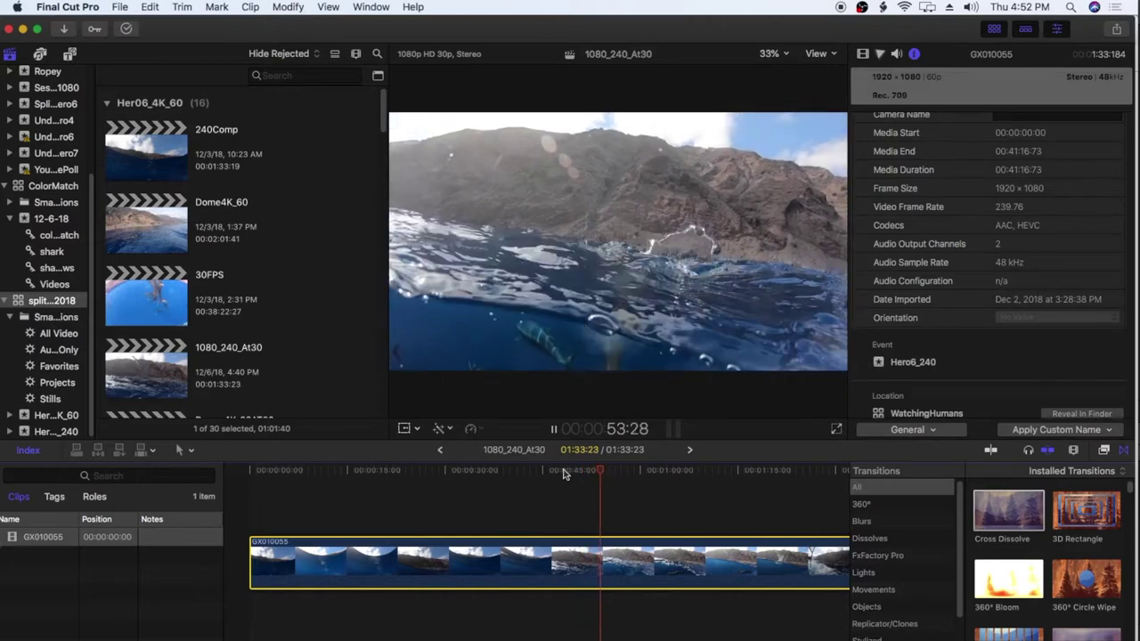
# Put the playhead at 48:04 and set GX010055 to Slow 25% from the Retime menu.
pyautogui.click(564, 472)
pyautogui.press('space')
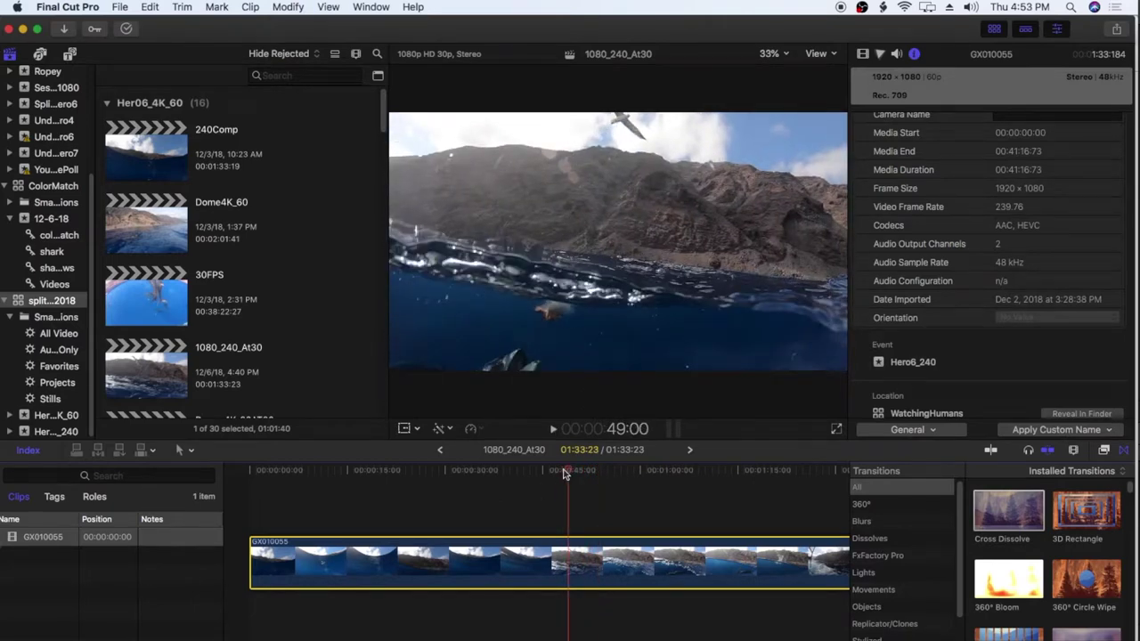
pyautogui.click(564, 473)
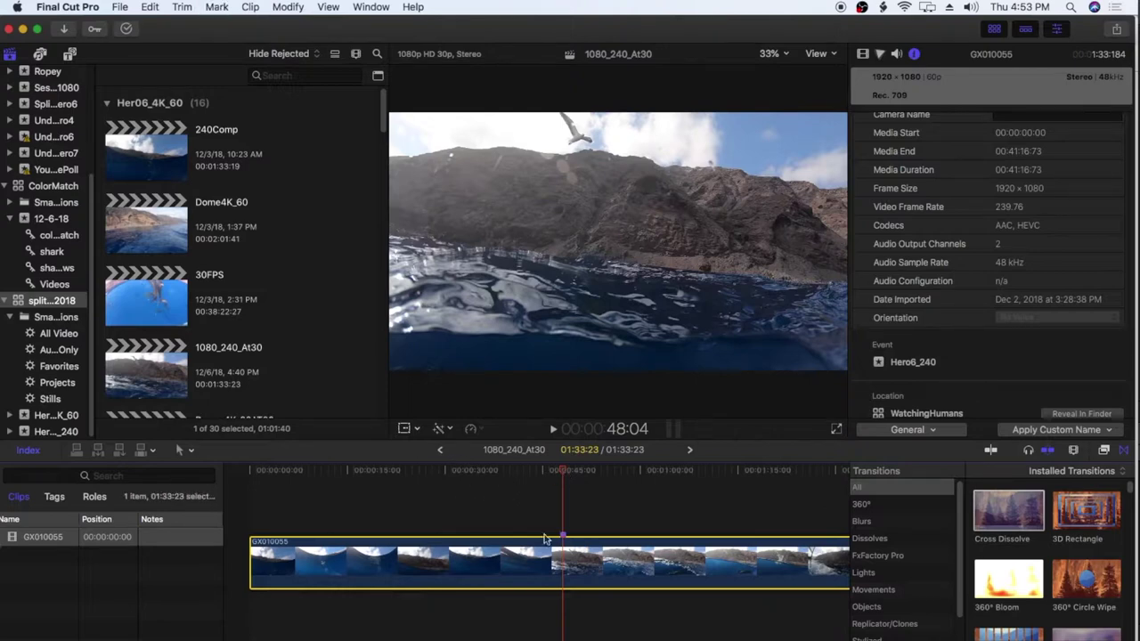
pyautogui.click(479, 430)
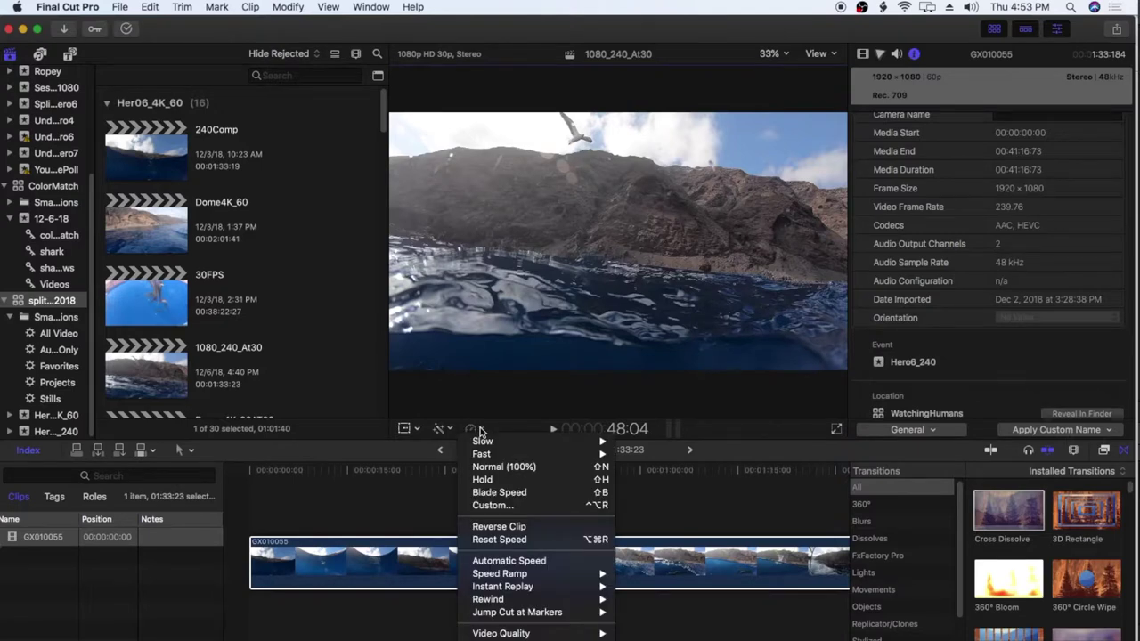
pyautogui.moveTo(482, 440)
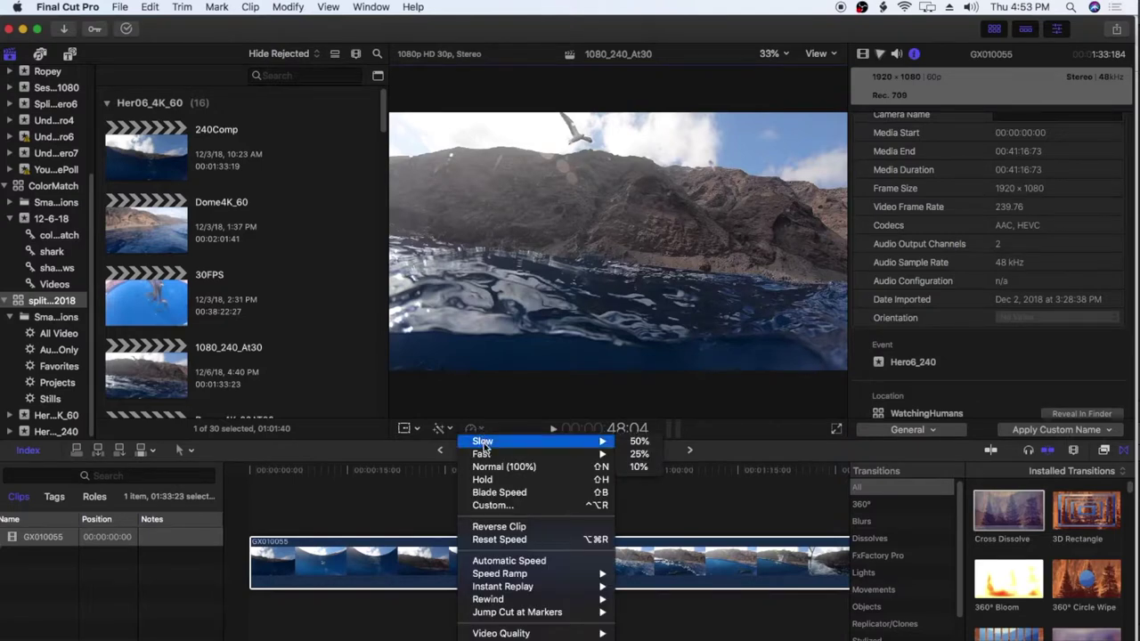
pyautogui.click(640, 456)
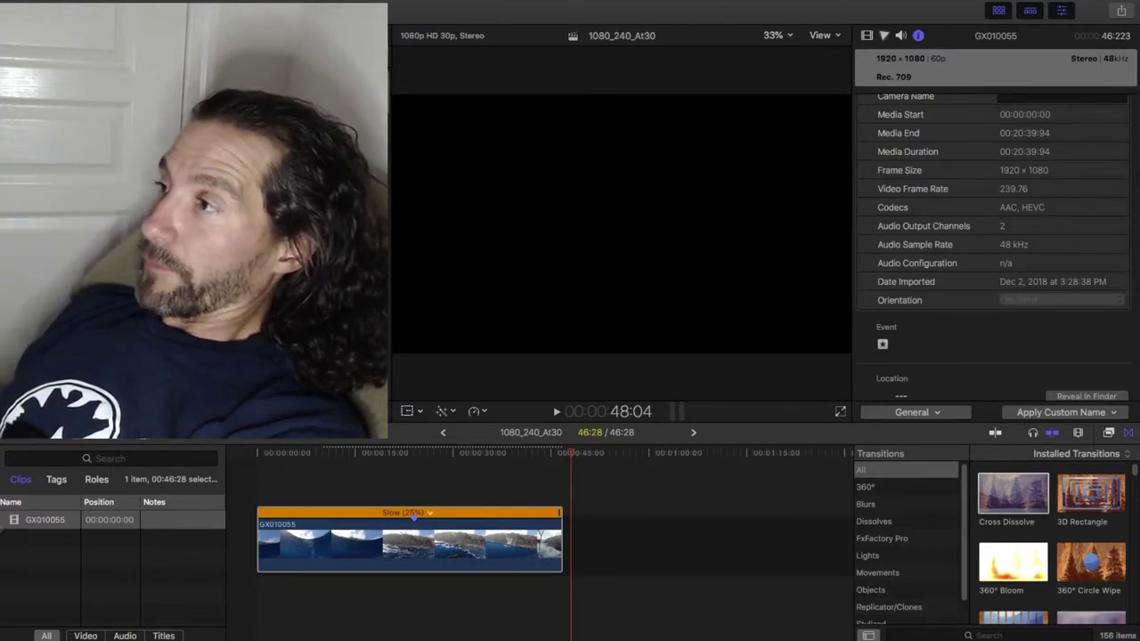
# Slow GX010055 to 10%, then apply a custom 5% rate.
pyautogui.press('super+z')
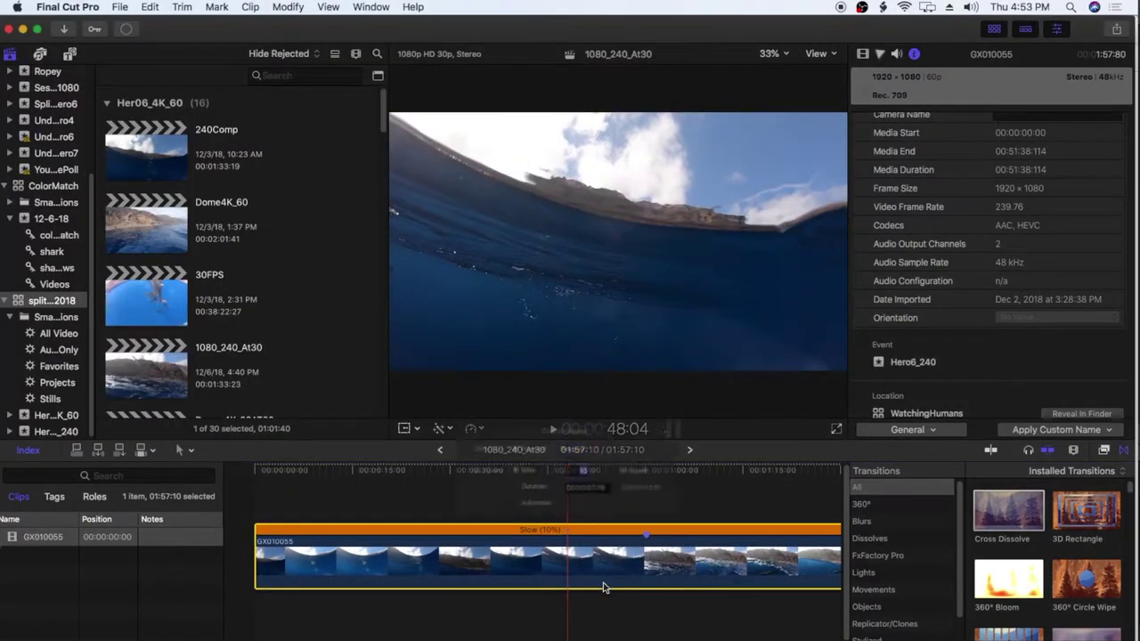
pyautogui.hotkey('ctrl', 'alt', 'r')
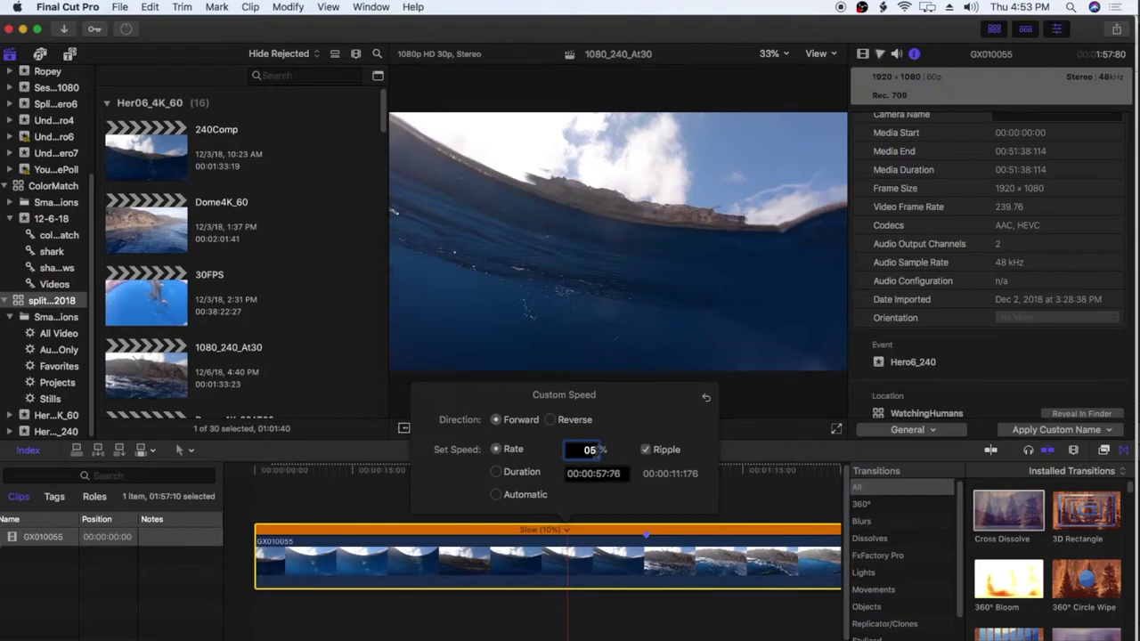
pyautogui.press('Return')
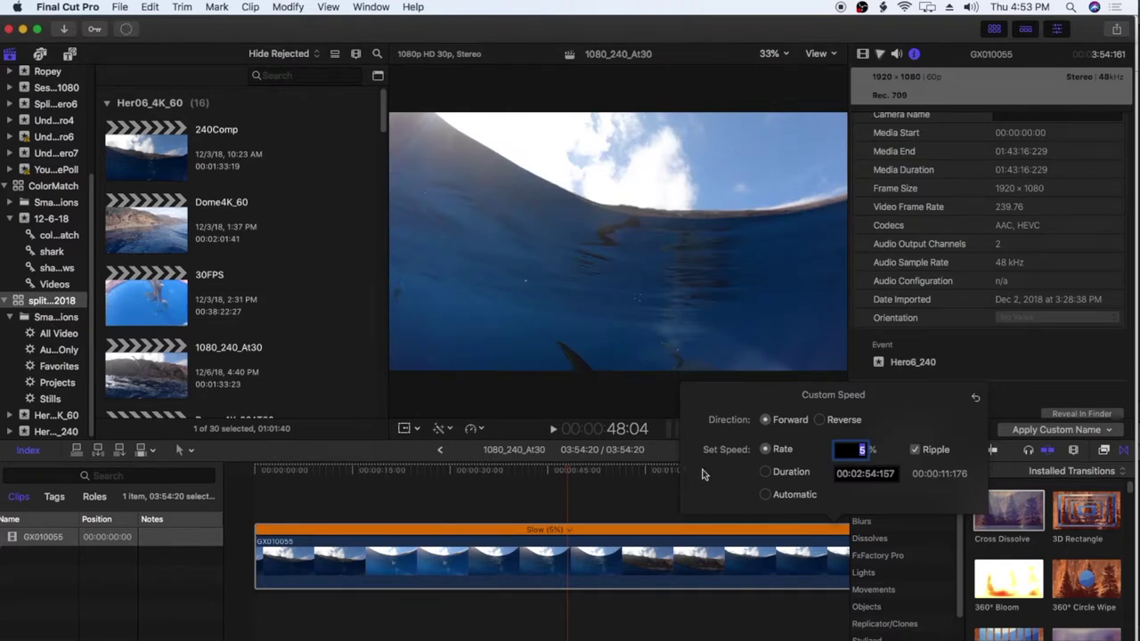
pyautogui.click(745, 627)
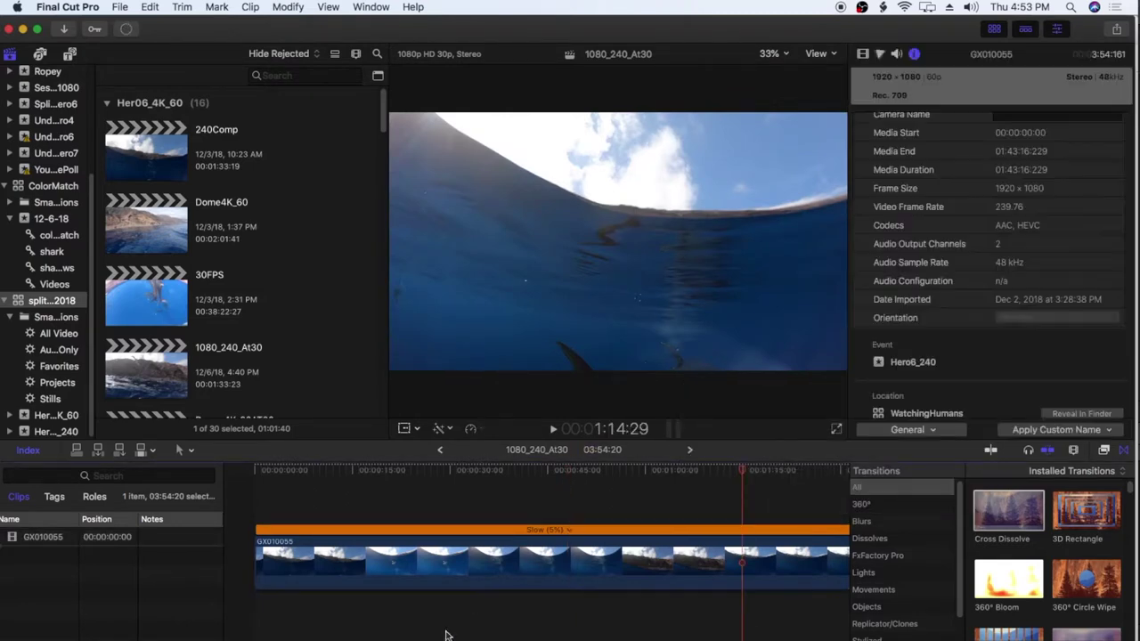
# Review the 5% footage full screen from about 2:00:13, including the cliff-and-seagull shot.
pyautogui.hscroll(10, 537, 553)
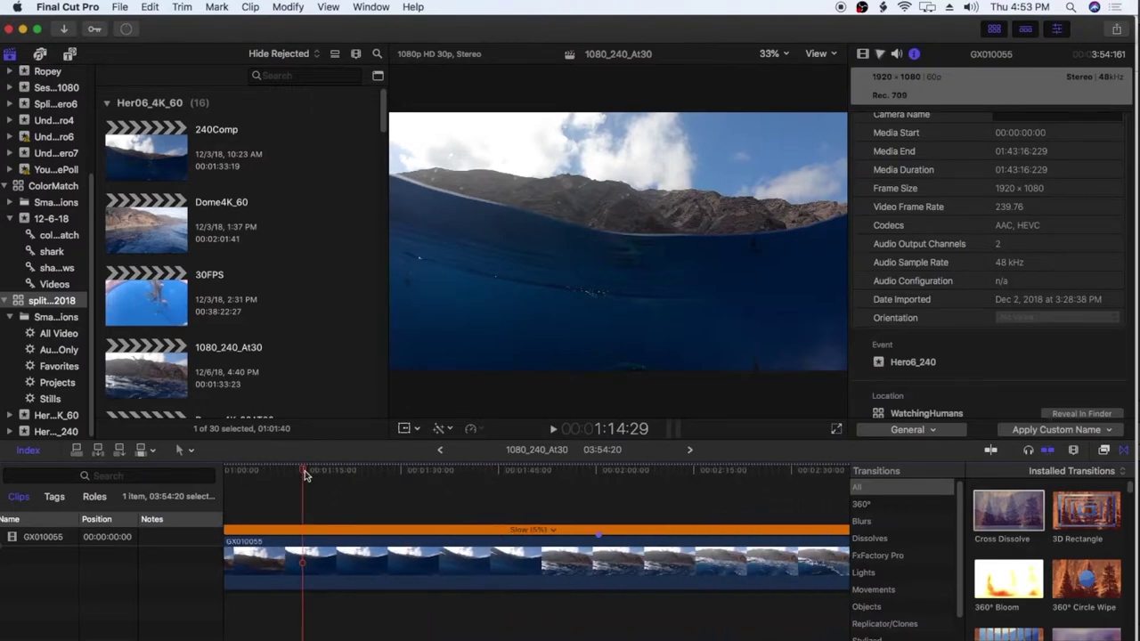
pyautogui.moveTo(304, 474); pyautogui.dragTo(595, 479)
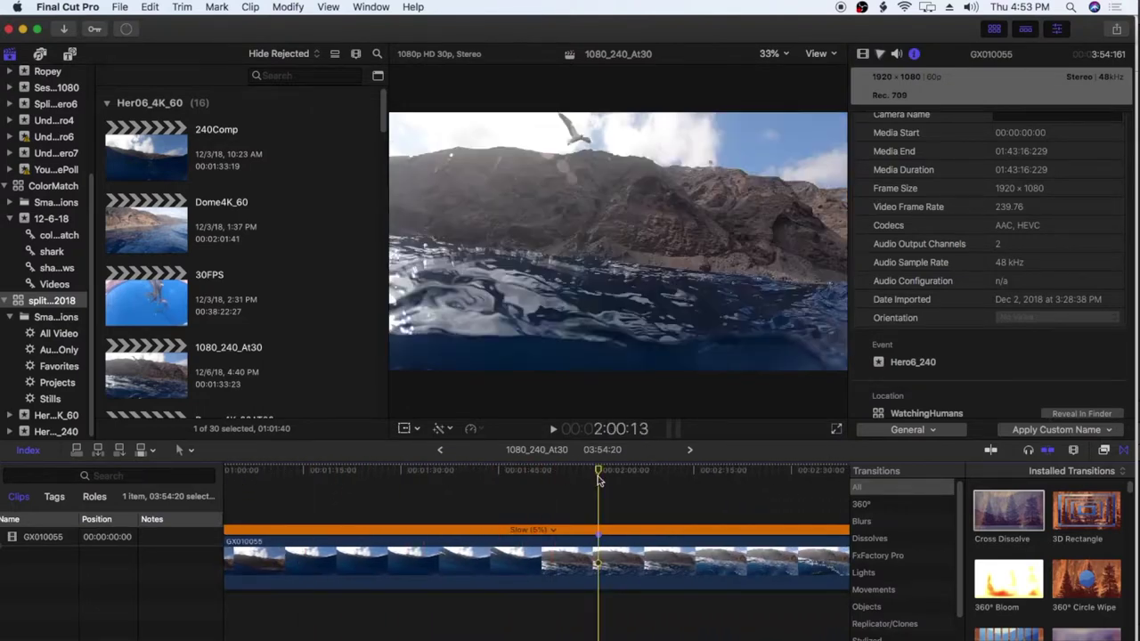
pyautogui.click(837, 431)
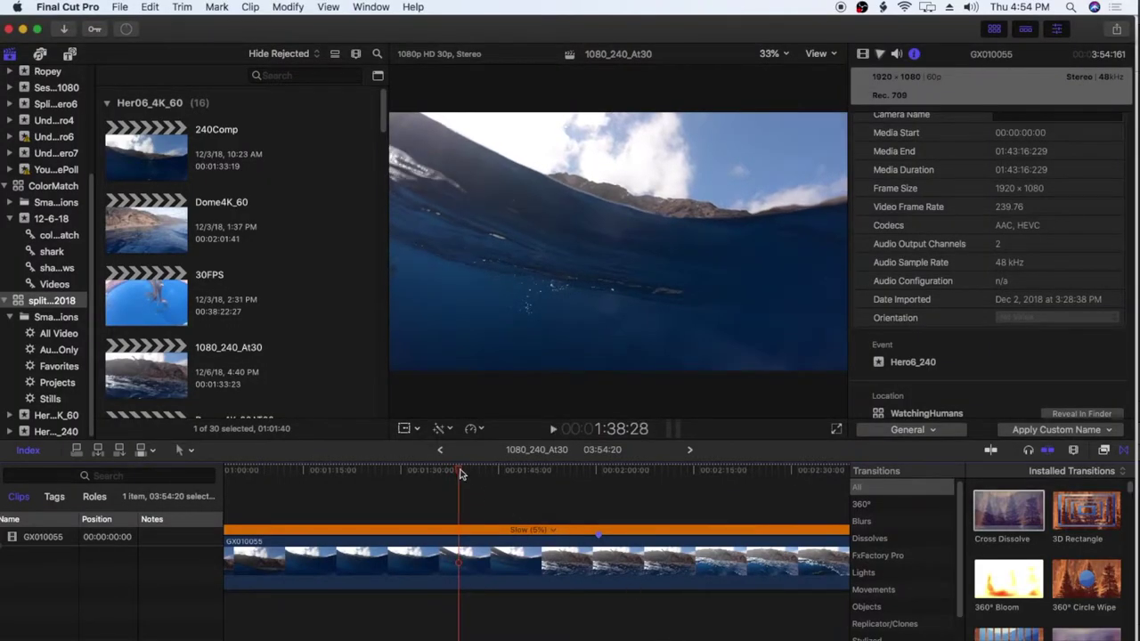
pyautogui.moveTo(465, 471); pyautogui.dragTo(590, 496)
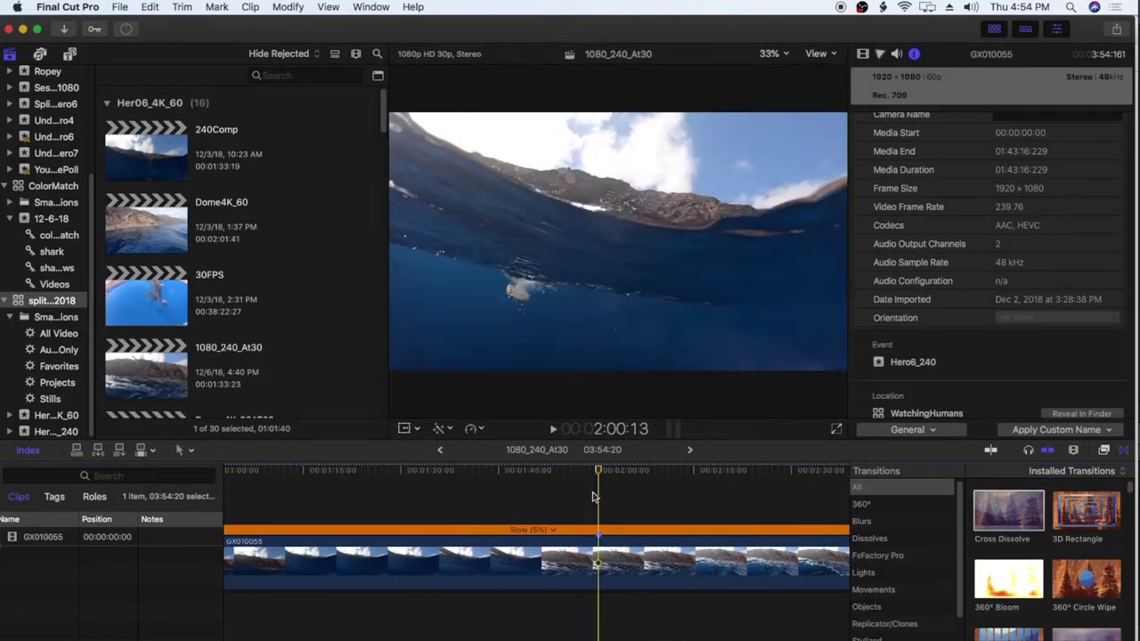
pyautogui.click(837, 431)
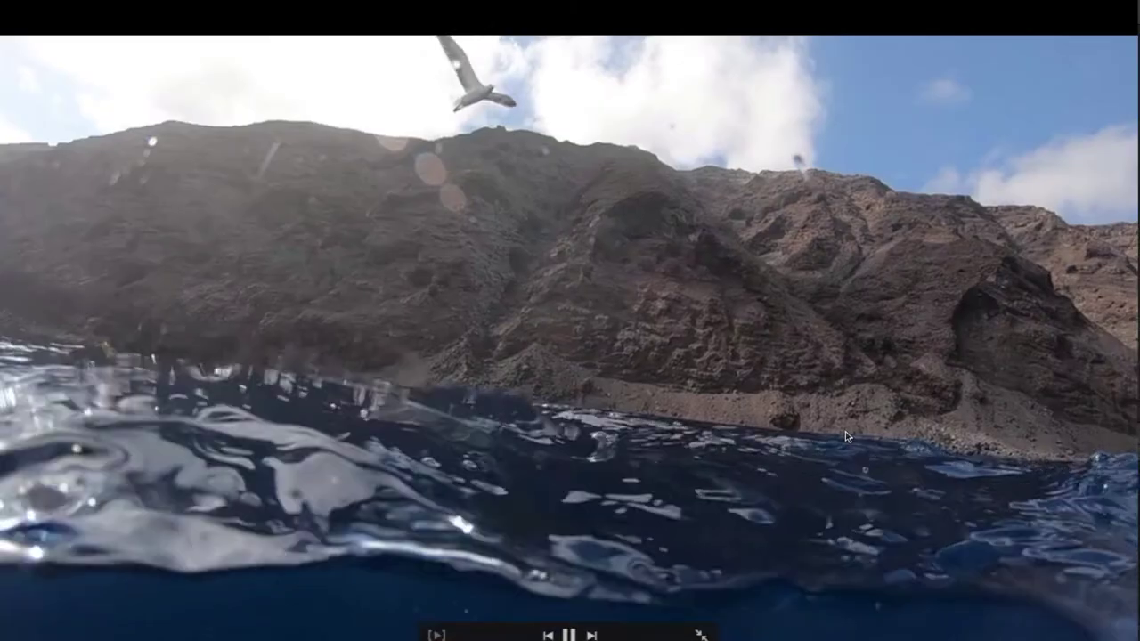
pyautogui.moveTo(693, 627); pyautogui.dragTo(1108, 9)
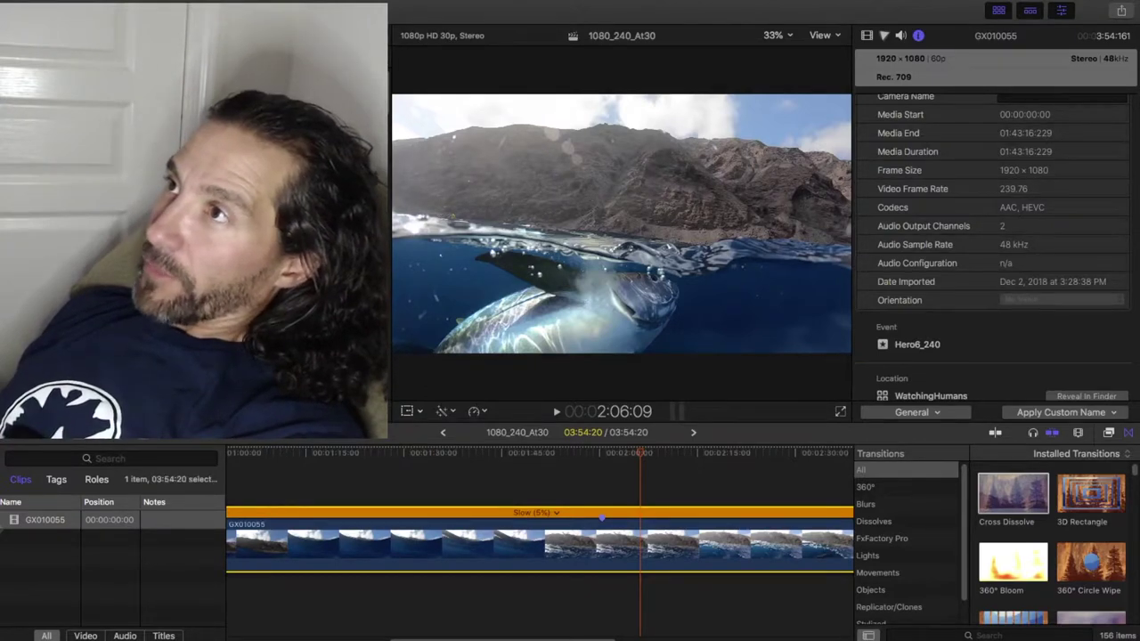
# Check the share options, then close the Destinations preferences without changes.
pyautogui.click(122, 8)
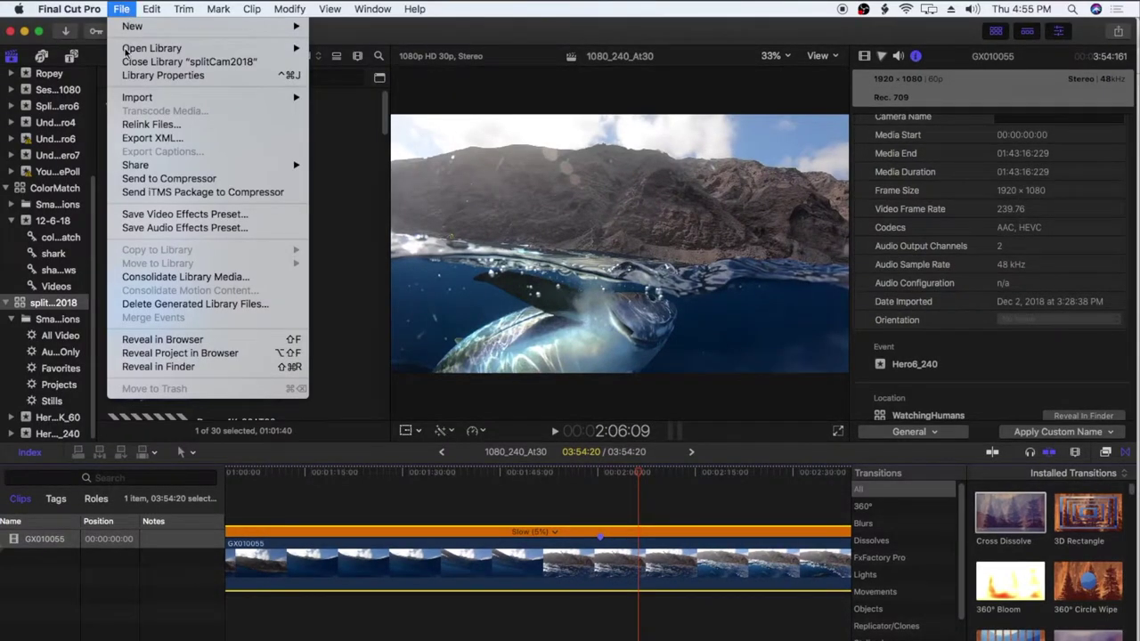
pyautogui.moveTo(194, 166)
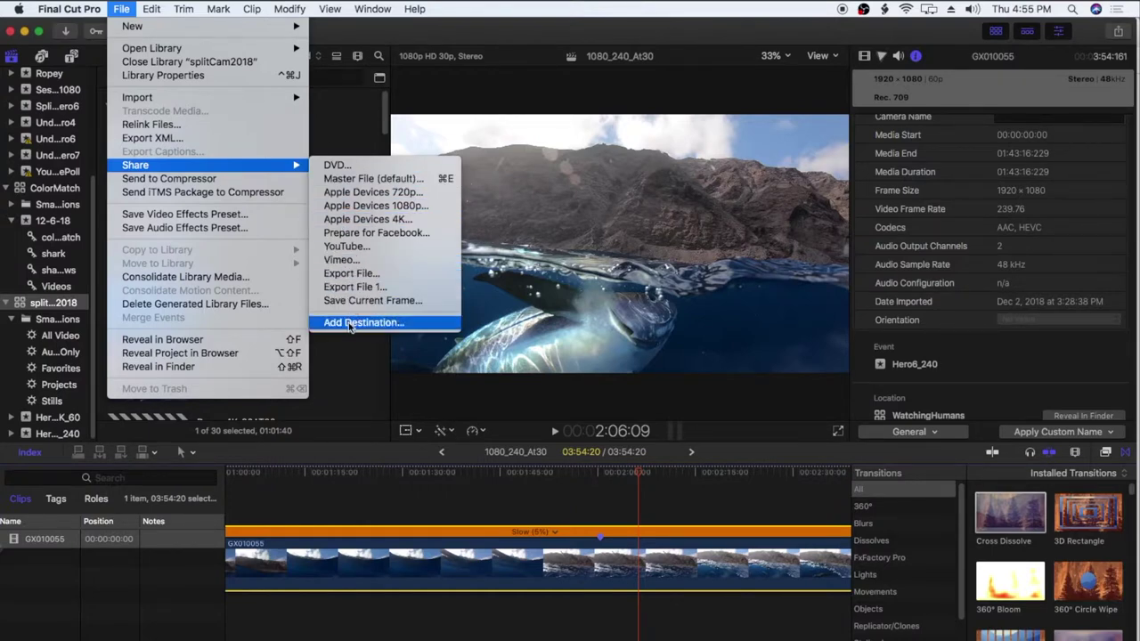
pyautogui.press('Escape')
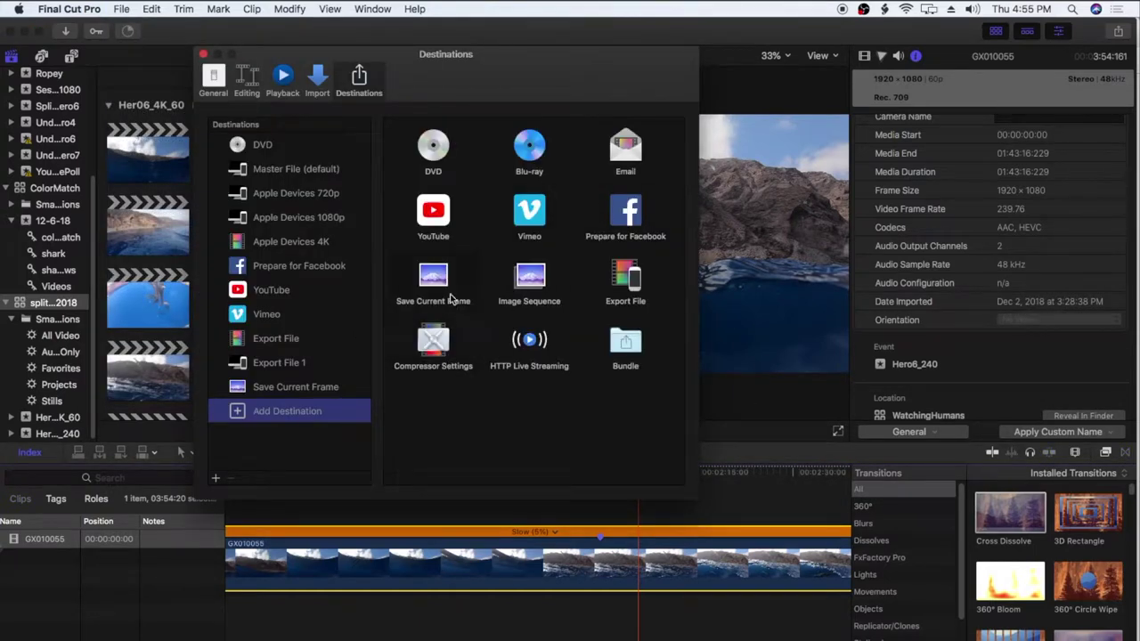
pyautogui.moveTo(437, 278)
pyautogui.mouseDown()
pyautogui.moveTo(381, 260)
pyautogui.moveTo(267, 282)
pyautogui.moveTo(436, 278)
pyautogui.mouseUp()
pyautogui.click(203, 55)
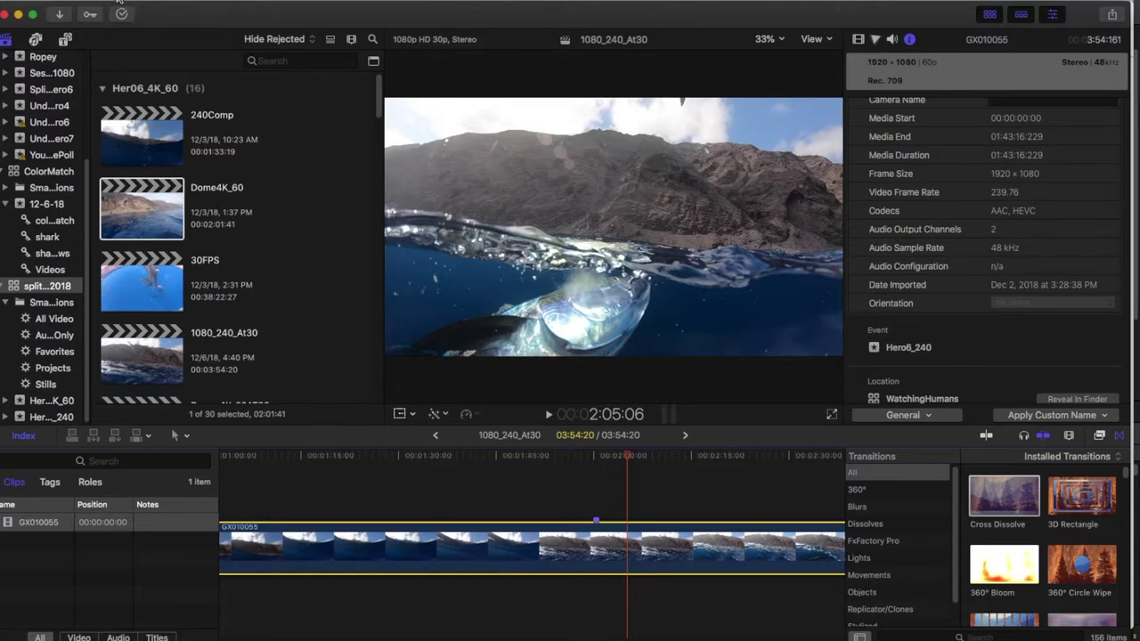
# Save the current frame as the still 1080FrameCaptureExample in the Exports folder.
pyautogui.click(119, 2)
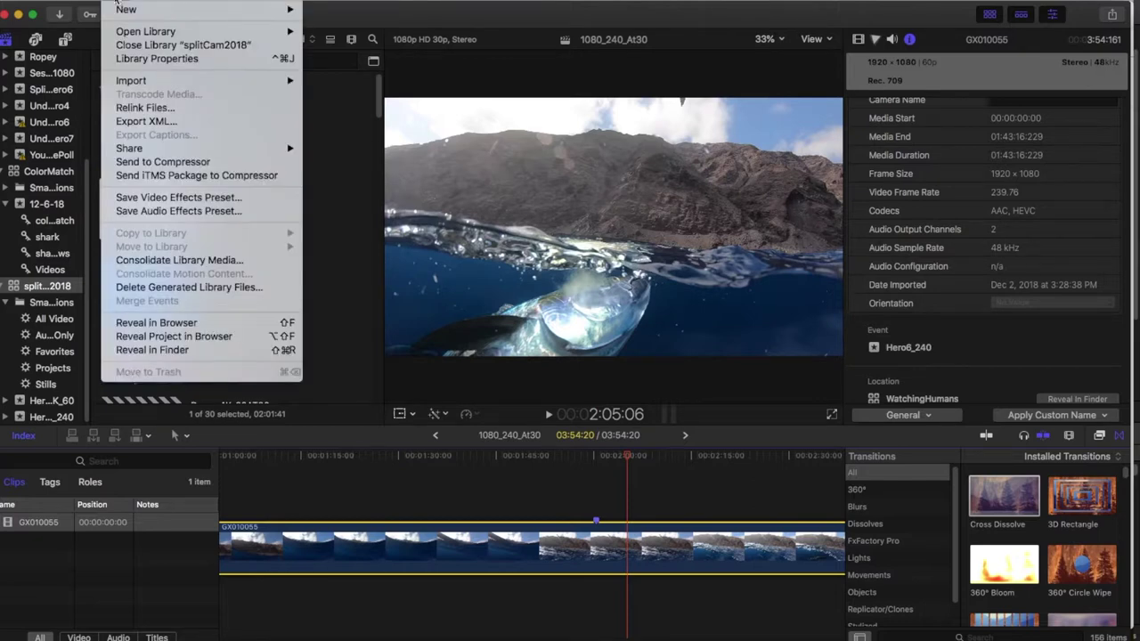
pyautogui.moveTo(267, 148)
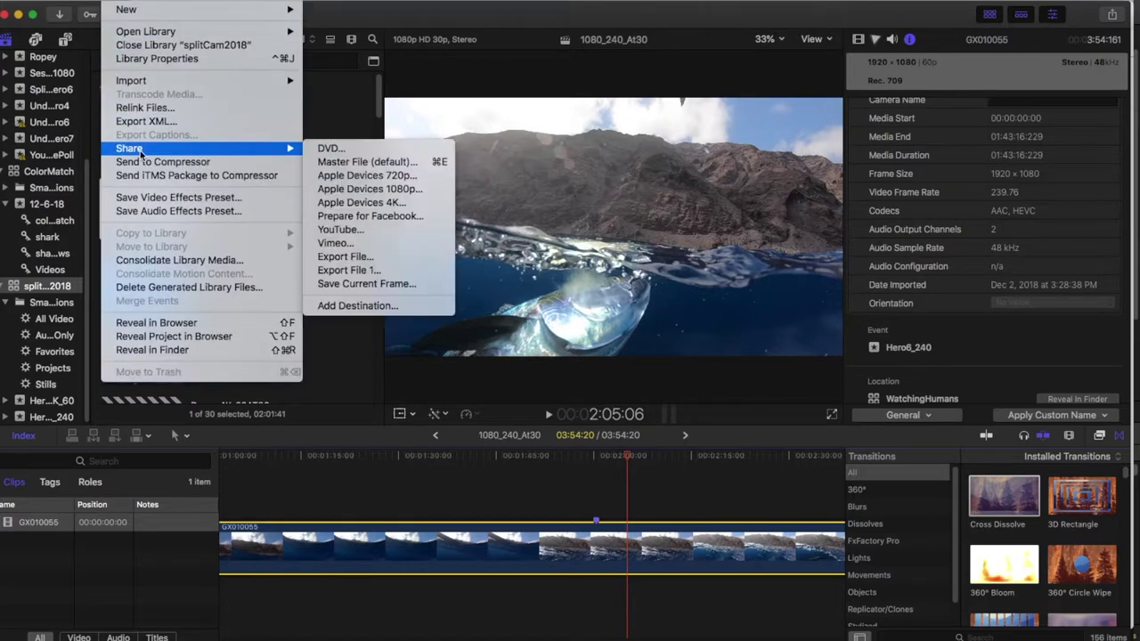
pyautogui.click(382, 283)
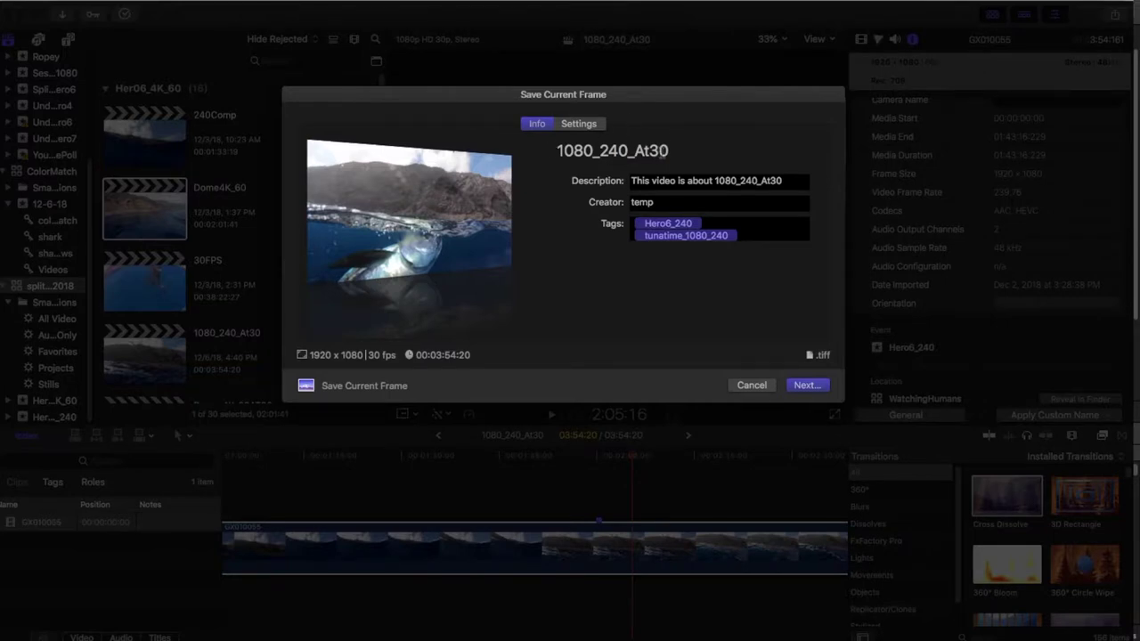
pyautogui.moveTo(669, 152); pyautogui.dragTo(529, 146)
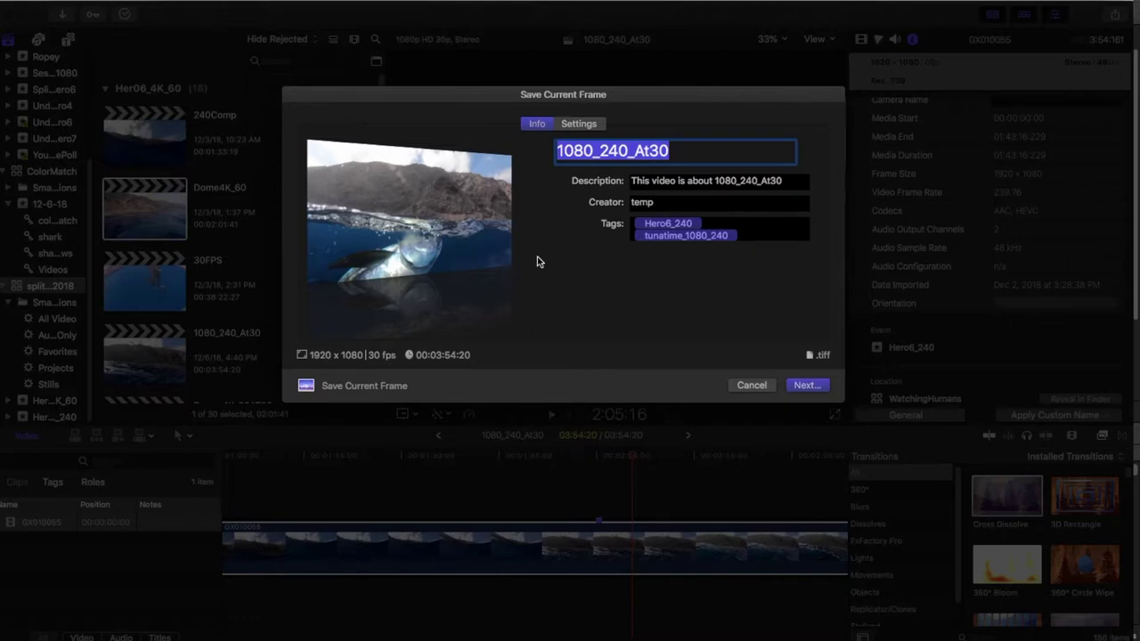
pyautogui.write('108')
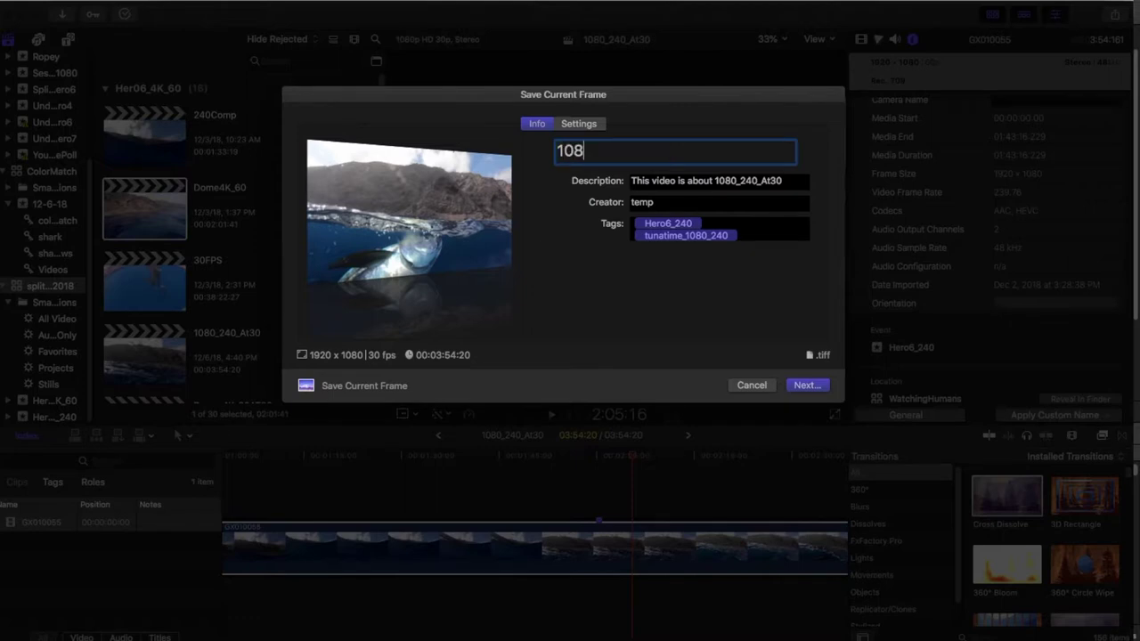
pyautogui.write('0FrameCapt')
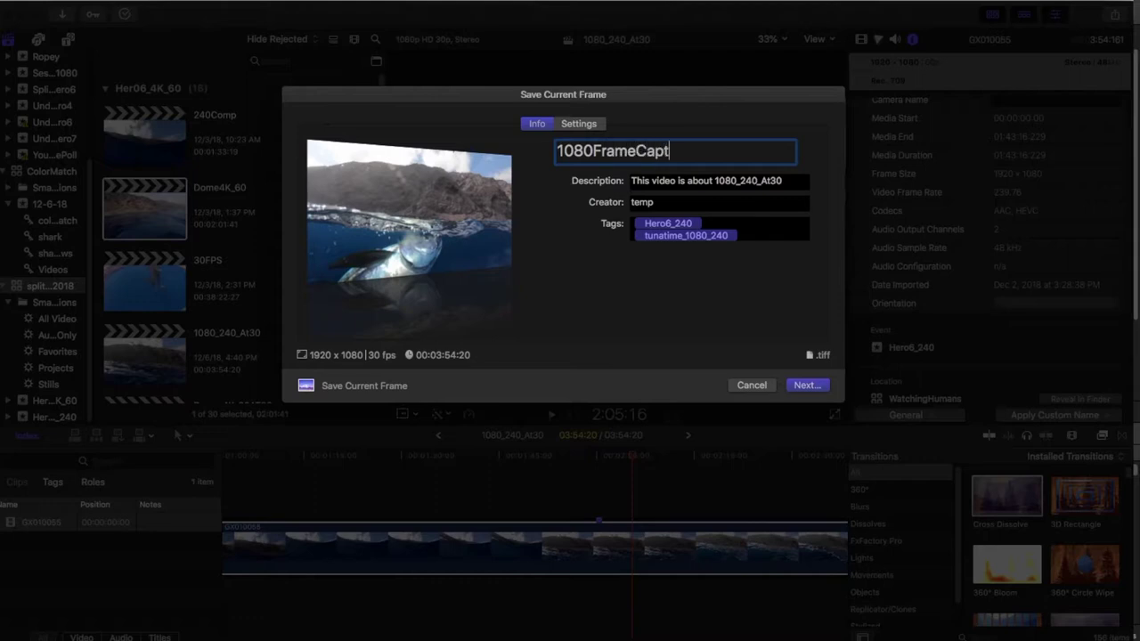
pyautogui.write('ureExample')
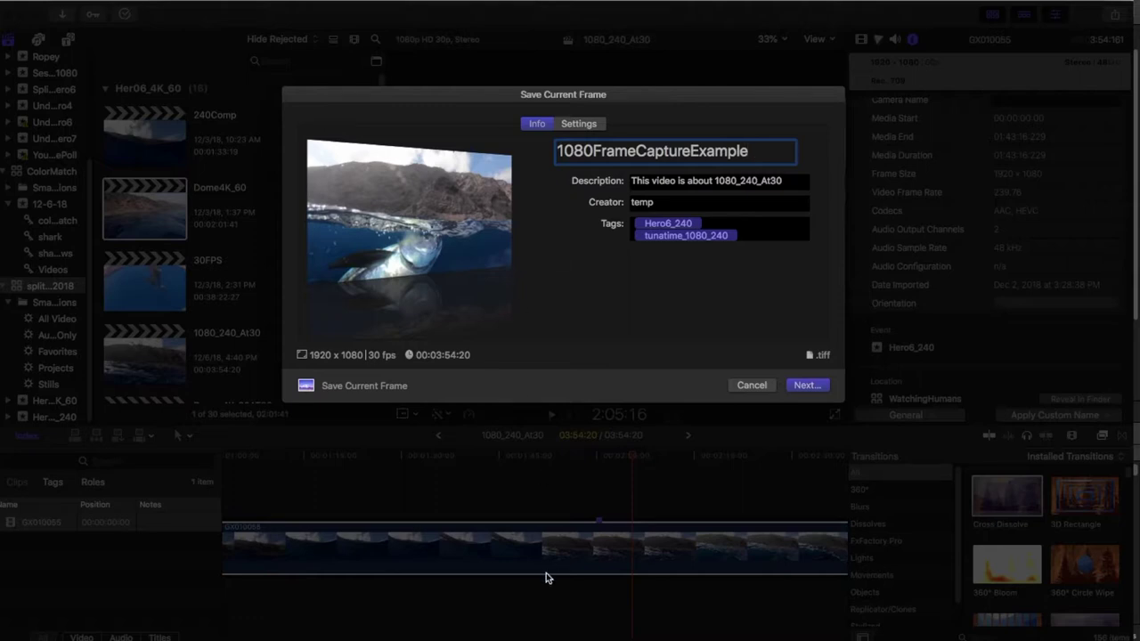
pyautogui.click(819, 387)
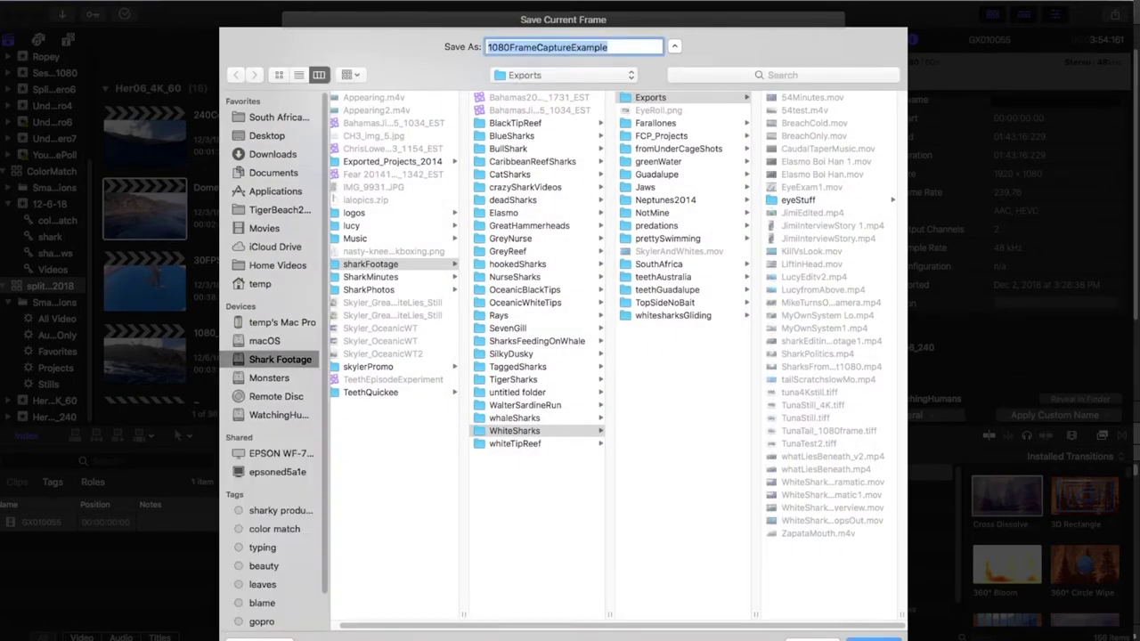
pyautogui.press('Return')
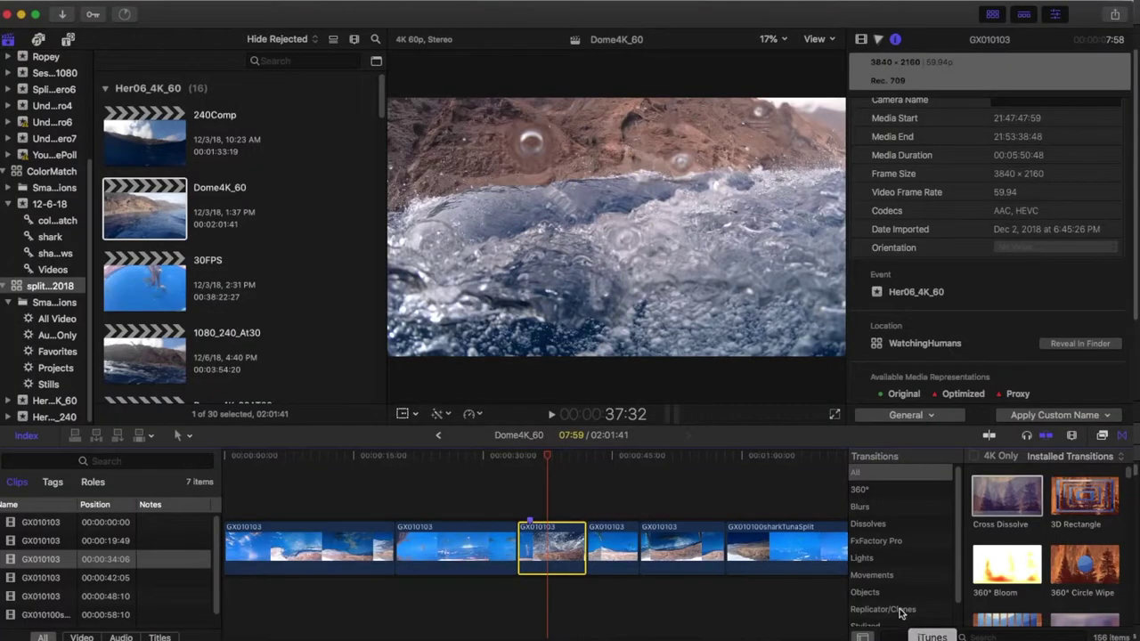
# Park the playhead on the Dome4K_60 tuna frame at 35:27 after a brief playback check.
pyautogui.click(531, 462)
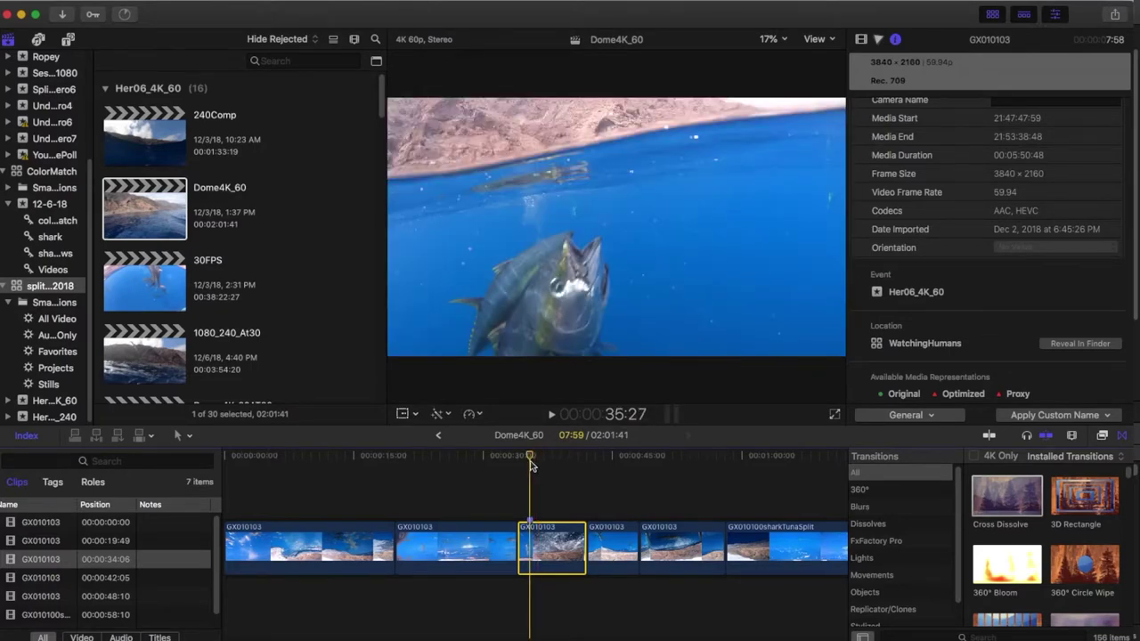
pyautogui.press('space')
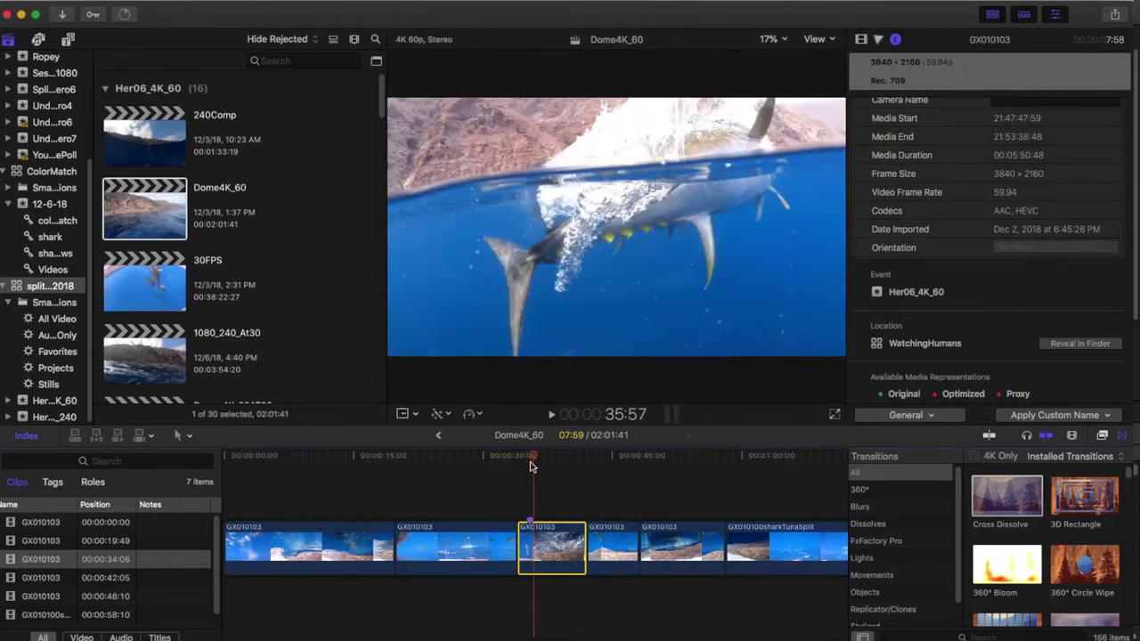
pyautogui.press('space')
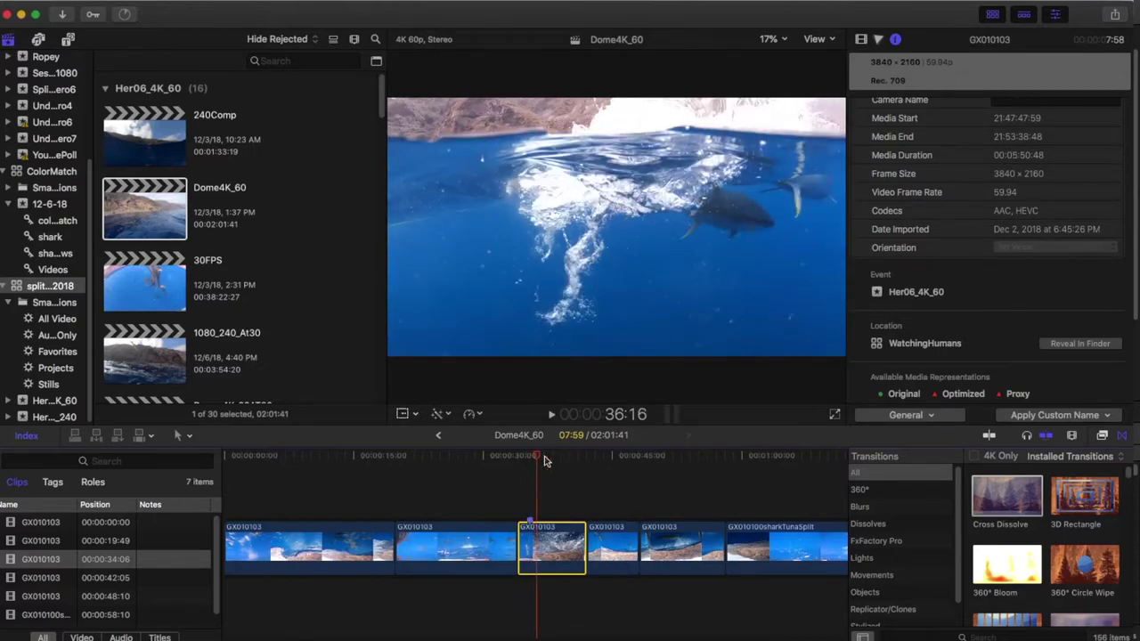
pyautogui.click(533, 457)
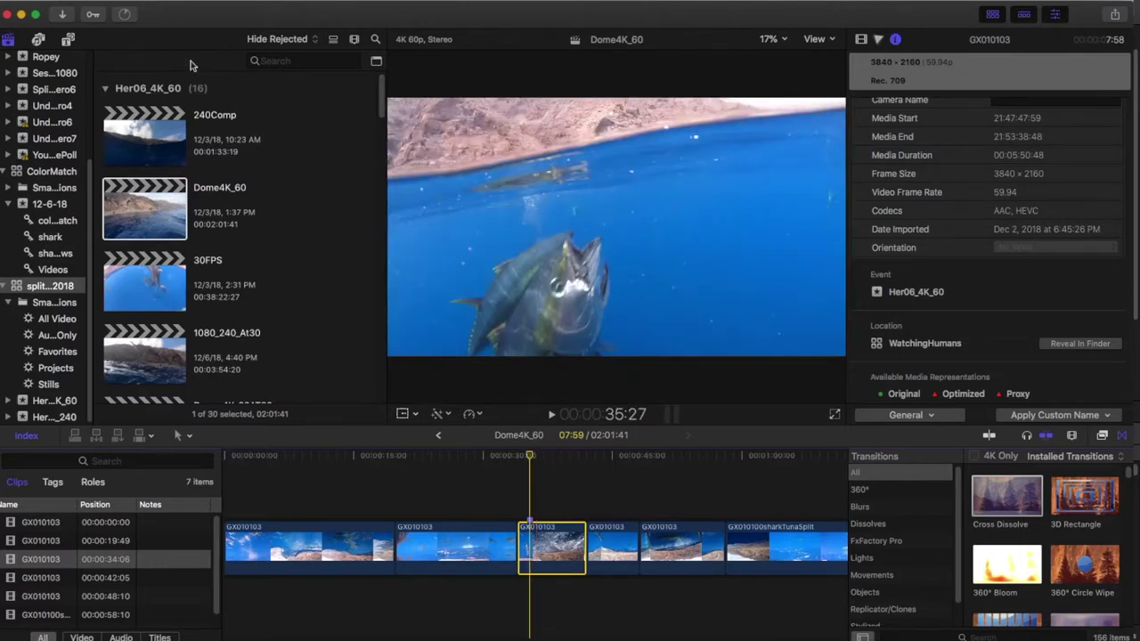
# Save the current tuna frame as a 3840×2160 TIFF still via Share > Save Current Frame.
pyautogui.click(118, 2)
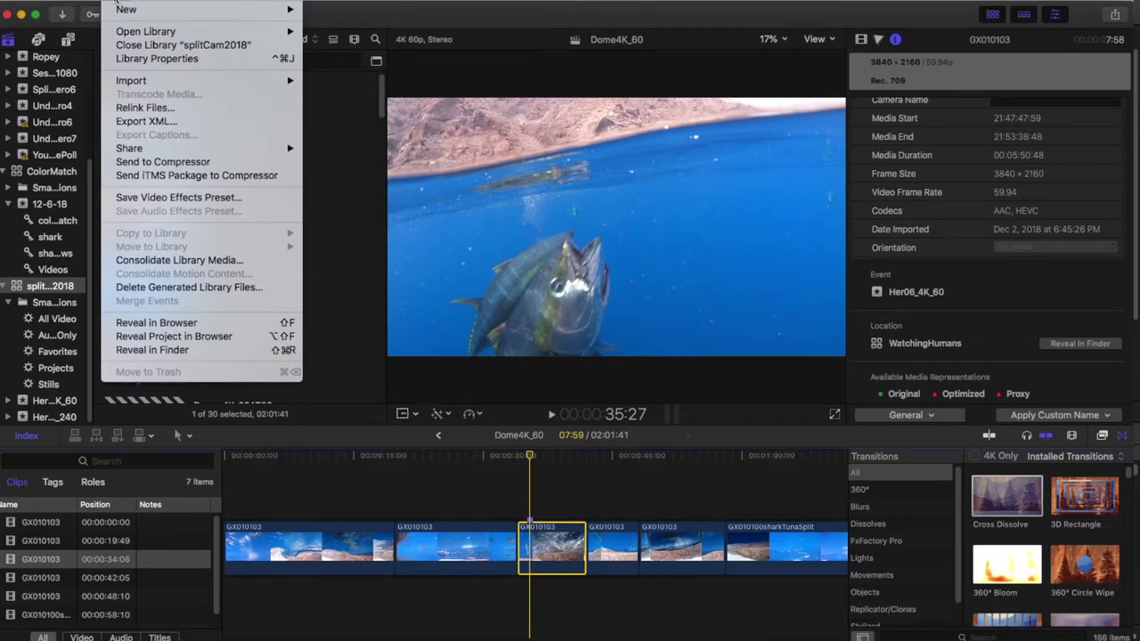
pyautogui.moveTo(132, 148)
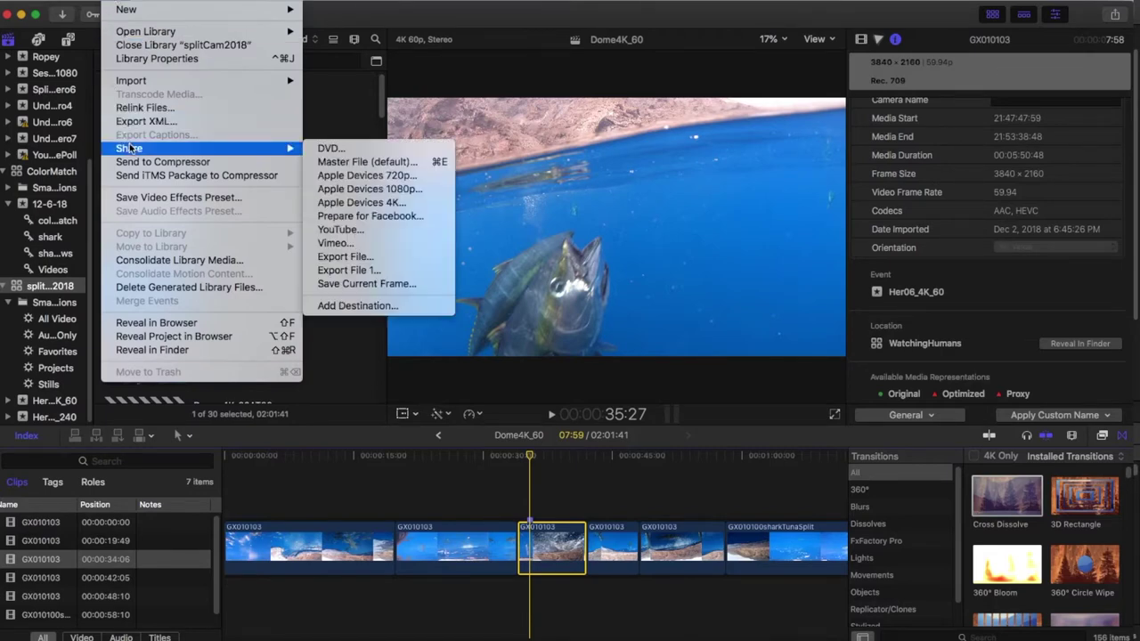
pyautogui.click(363, 284)
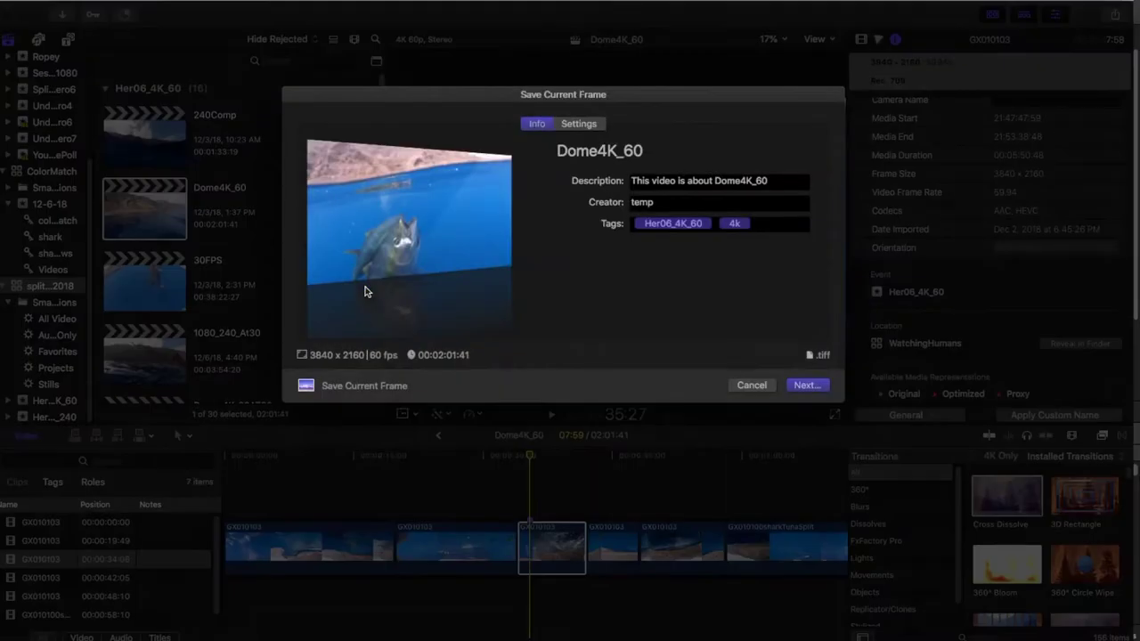
pyautogui.press('Escape')
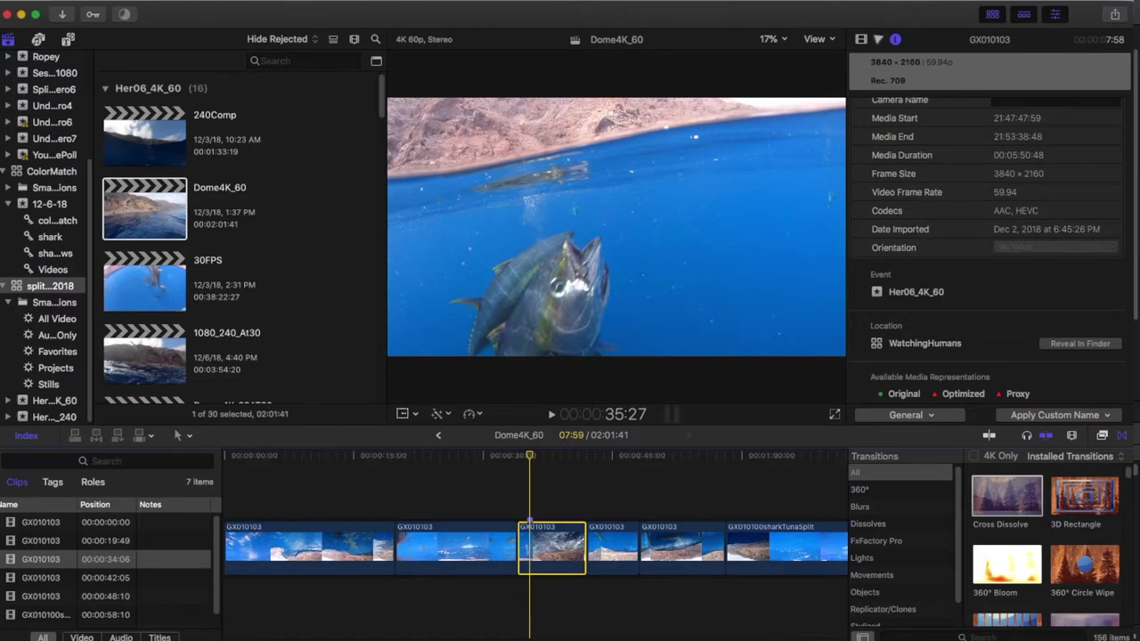
# Search Finder for 1080FrameCapture and preview the 1920×1080, 16.6 MB TIFF in an enlarged window.
pyautogui.click(143, 631)
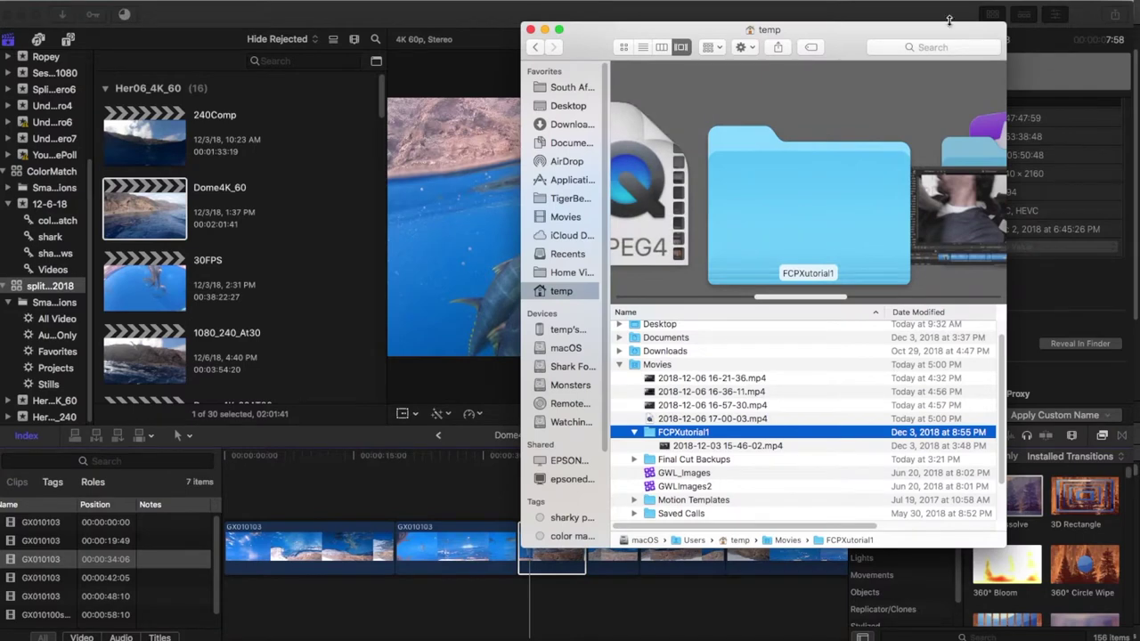
pyautogui.moveTo(949, 27); pyautogui.dragTo(810, 26)
pyautogui.click(816, 47)
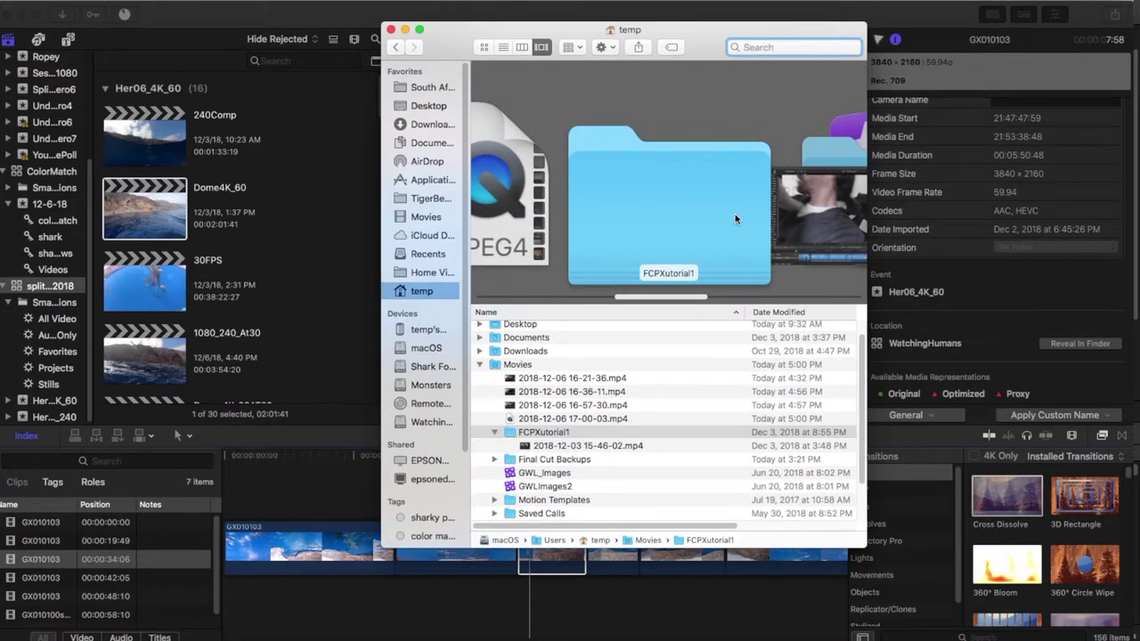
pyautogui.write('1080')
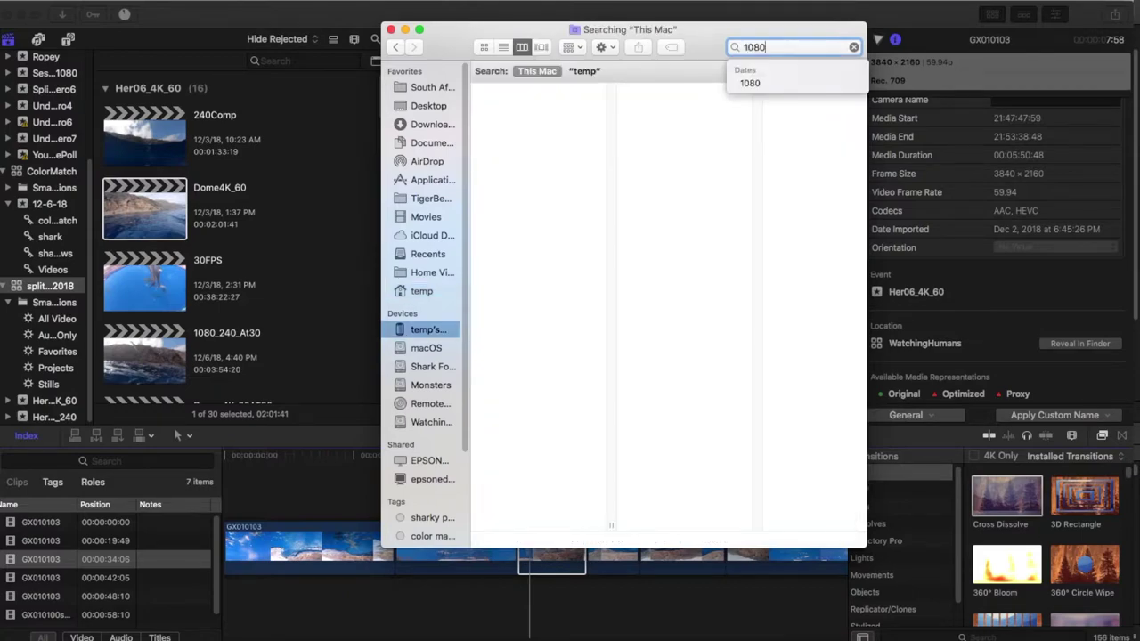
pyautogui.write('Fr')
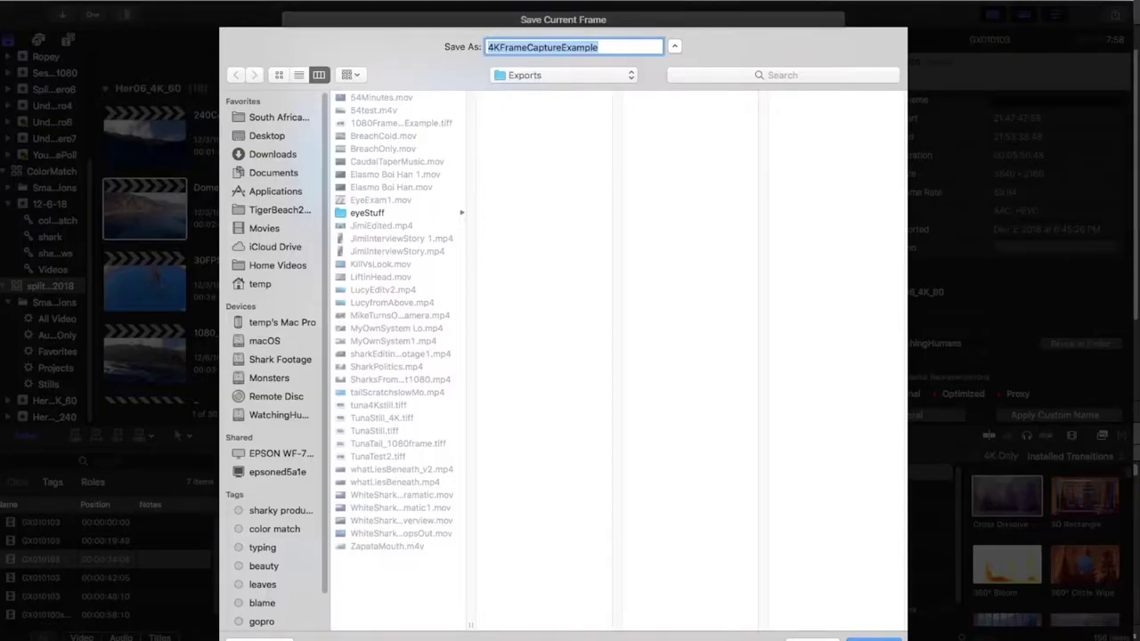
pyautogui.write('eCapture')
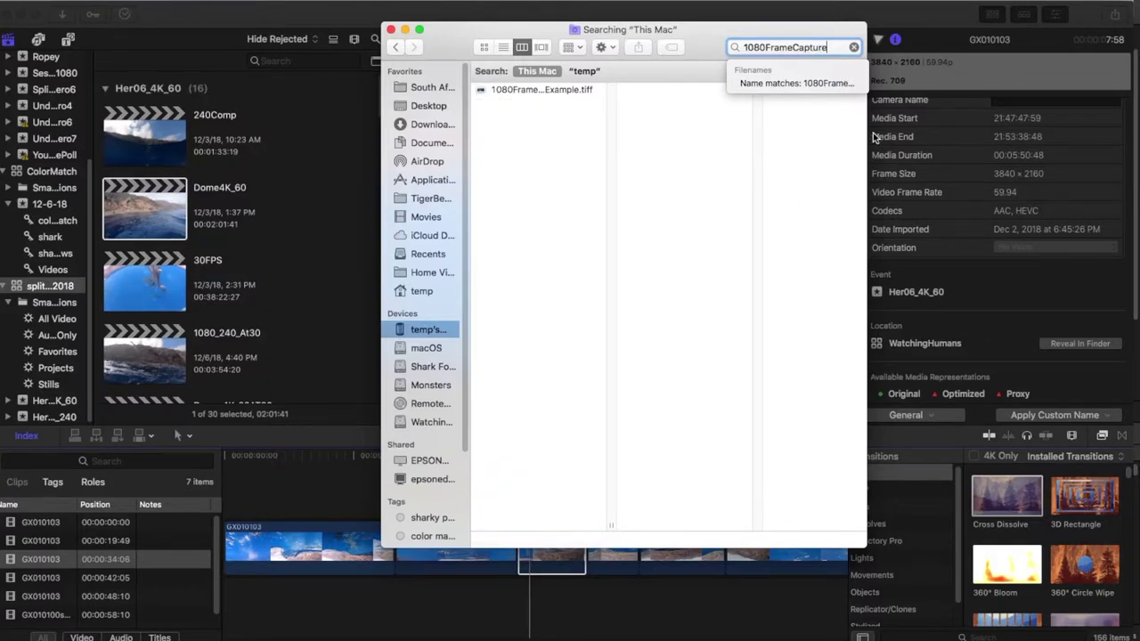
pyautogui.click(525, 90)
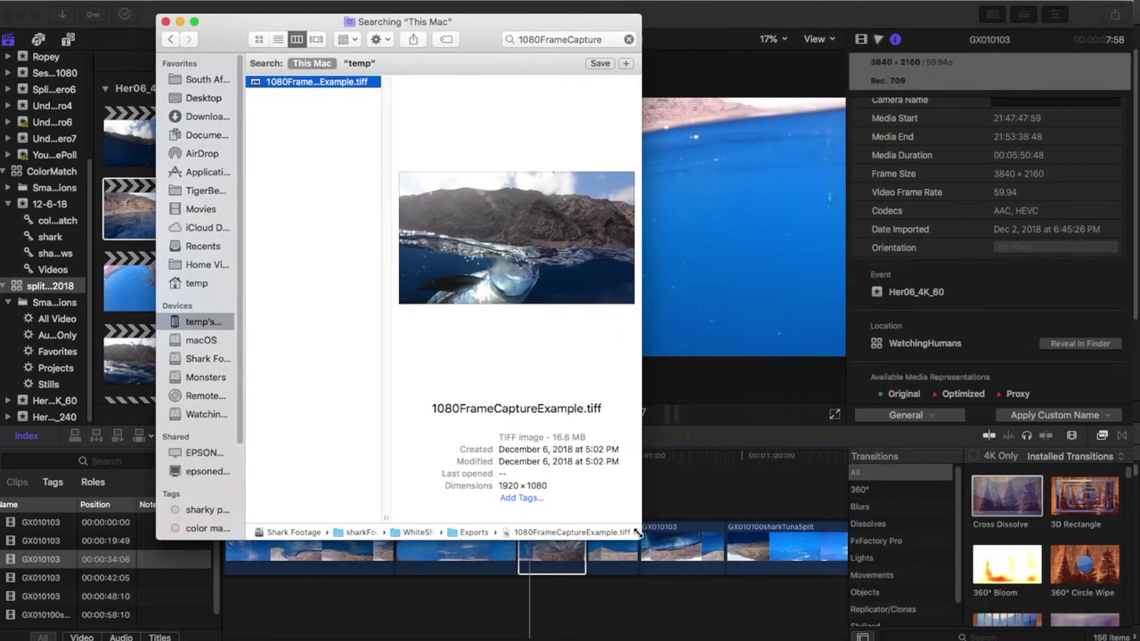
pyautogui.moveTo(640, 537); pyautogui.dragTo(929, 628)
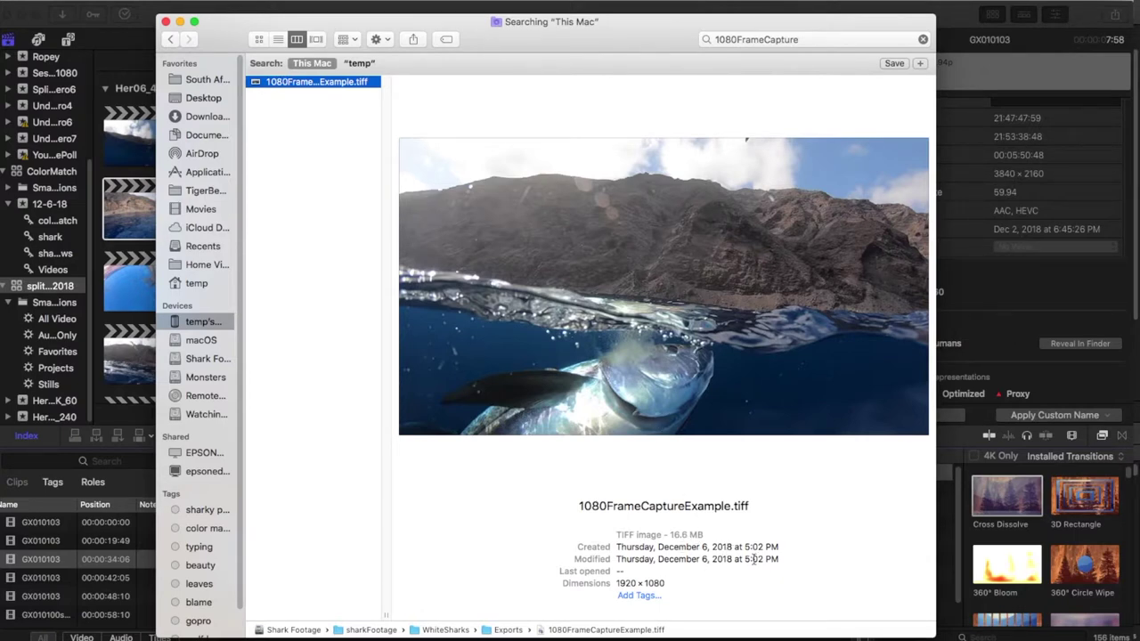
# Change the search to 4kFrameCapture and preview the 3840×2160, 66.4 MB TIFF's details.
pyautogui.click(737, 39)
pyautogui.press('BackSpace')
pyautogui.press('BackSpace')
pyautogui.press('BackSpace')
pyautogui.press('BackSpace')
pyautogui.write('4k')
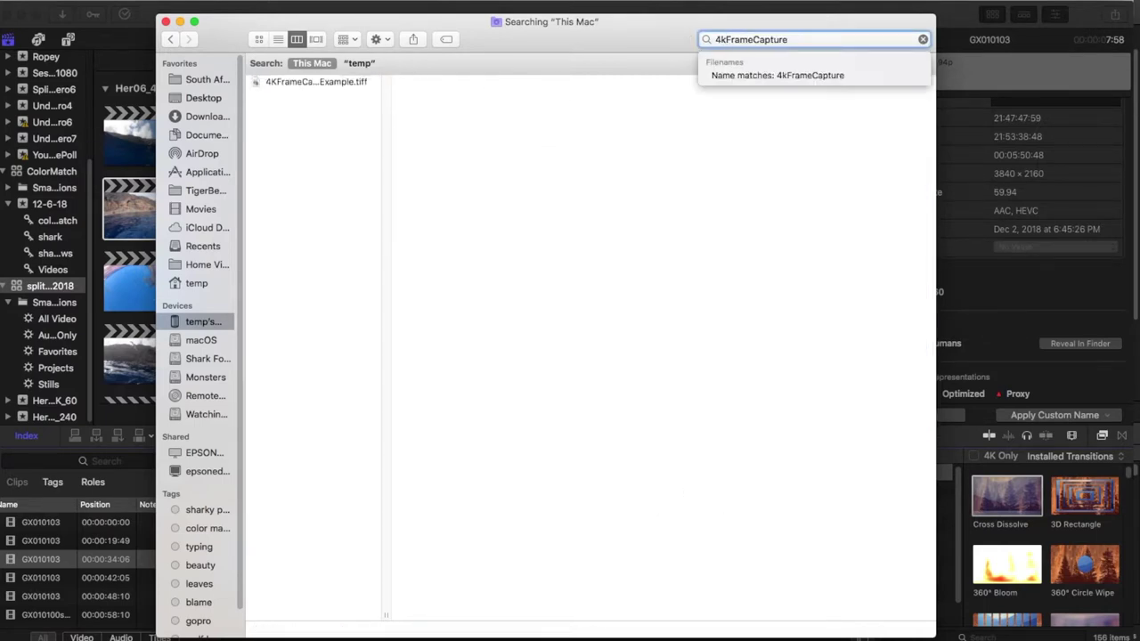
pyautogui.click(338, 86)
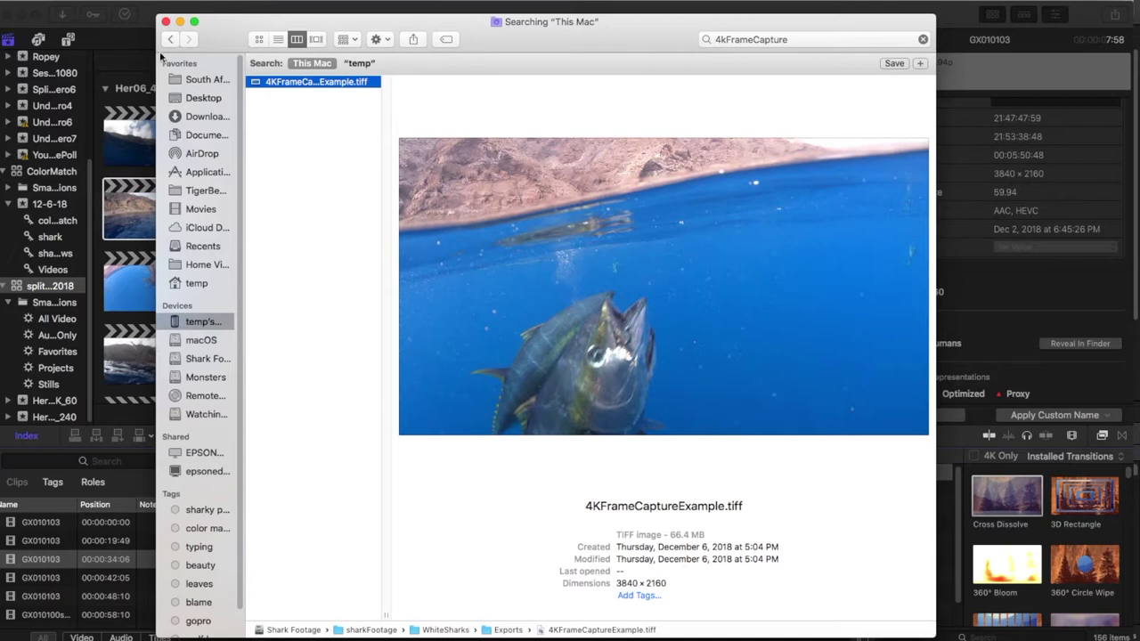
# Put away the Finder window to return to Final Cut Pro's Dome4K_60 project.
pyautogui.click(180, 21)
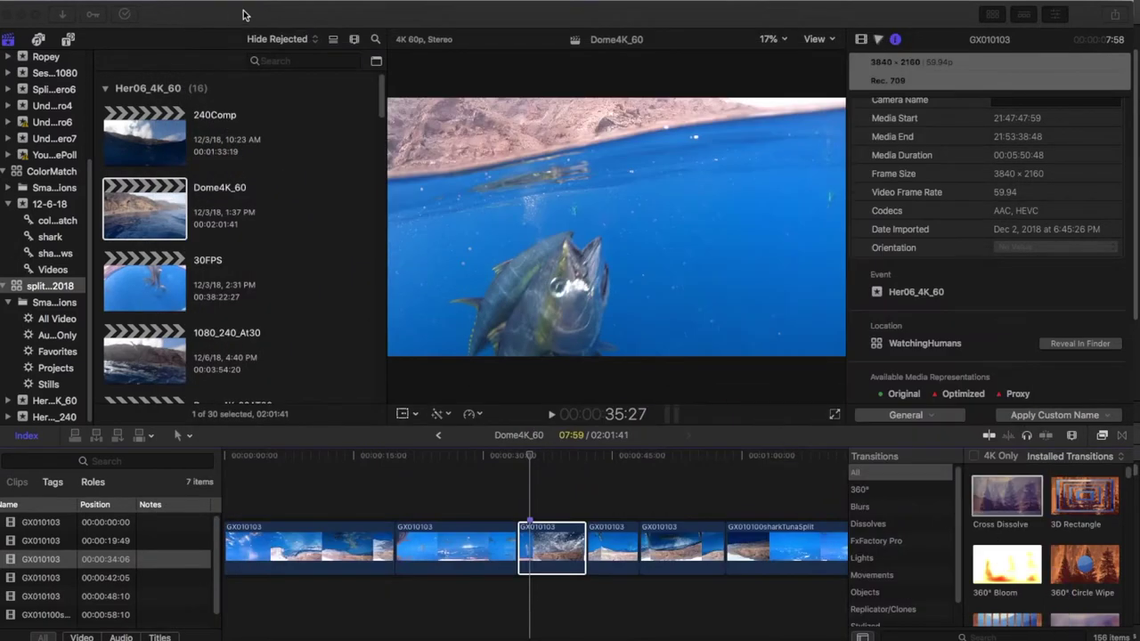